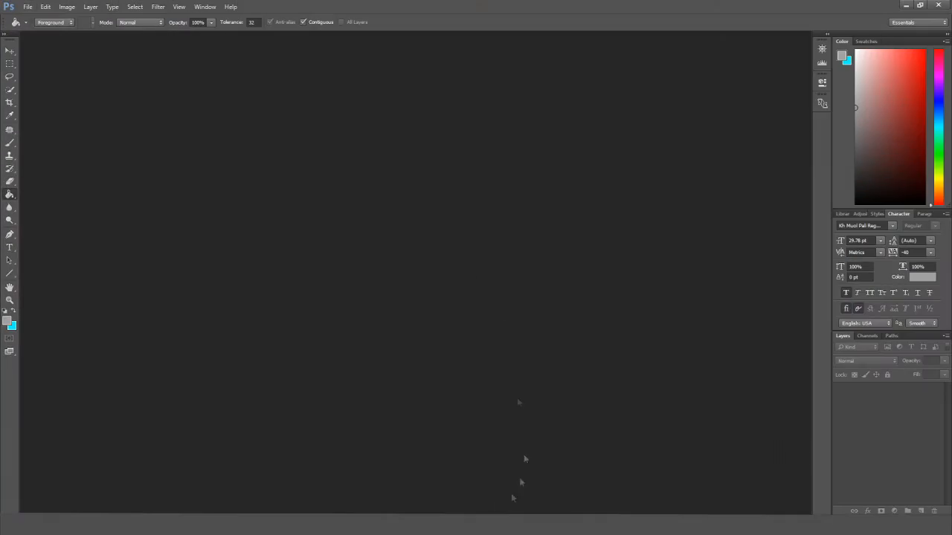
Start a new document named Card_Design sized 86.08 × 53.98 mm.
left_click(26, 6)
left_click(33, 25)
type("Card_Design")
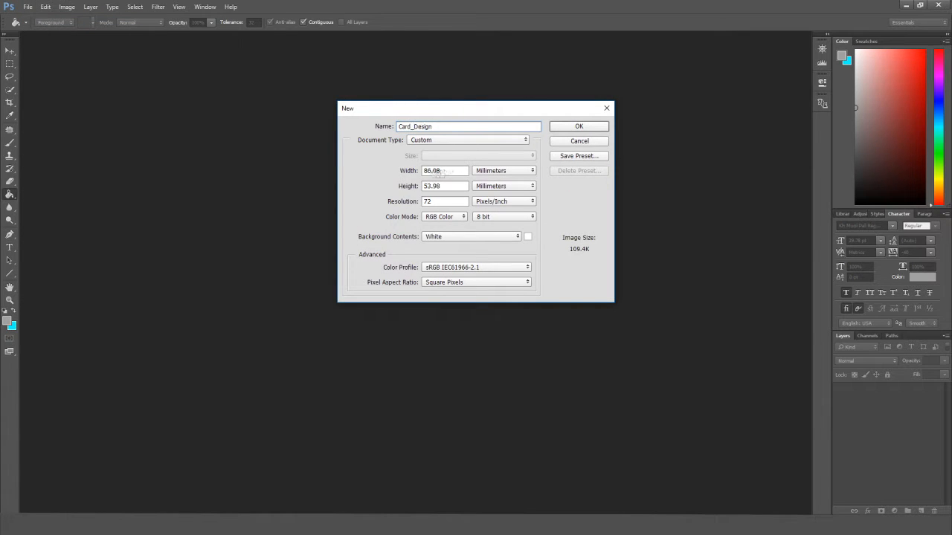
Set the width to 86 and create the Card_Design document.
double_click(441, 171)
type("86")
key("Tab")
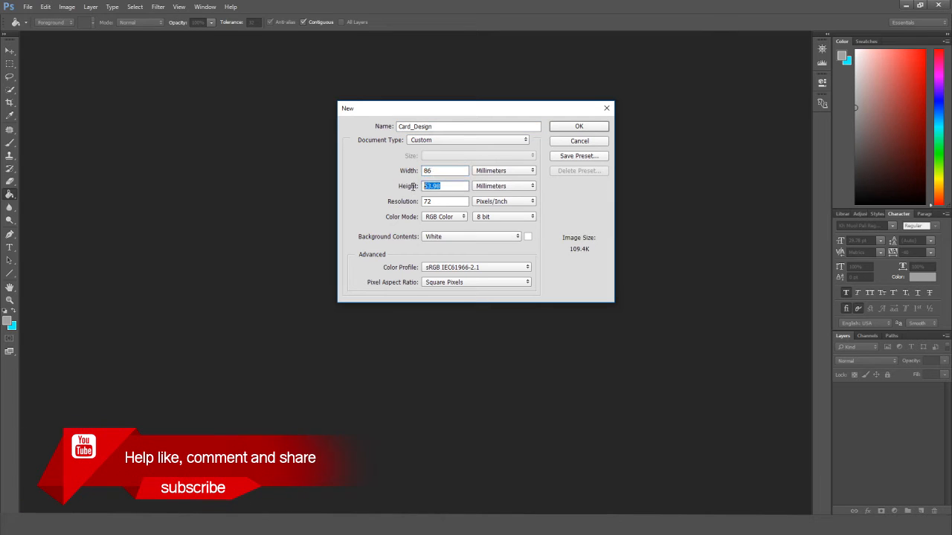
left_click(580, 127)
scroll(461, 324, "up", 3)
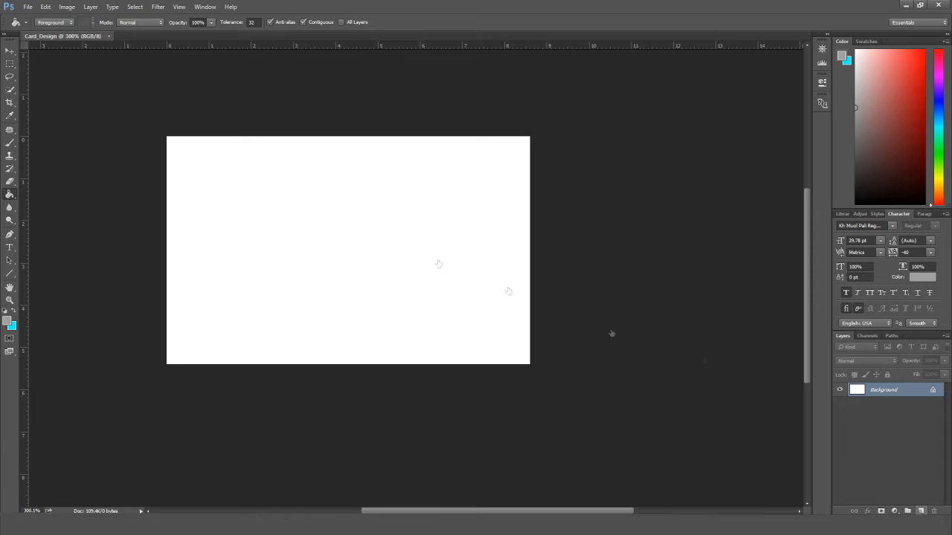
Add a new layer and fill it with gold #d4af37 using the Paint Bucket.
left_click(10, 52)
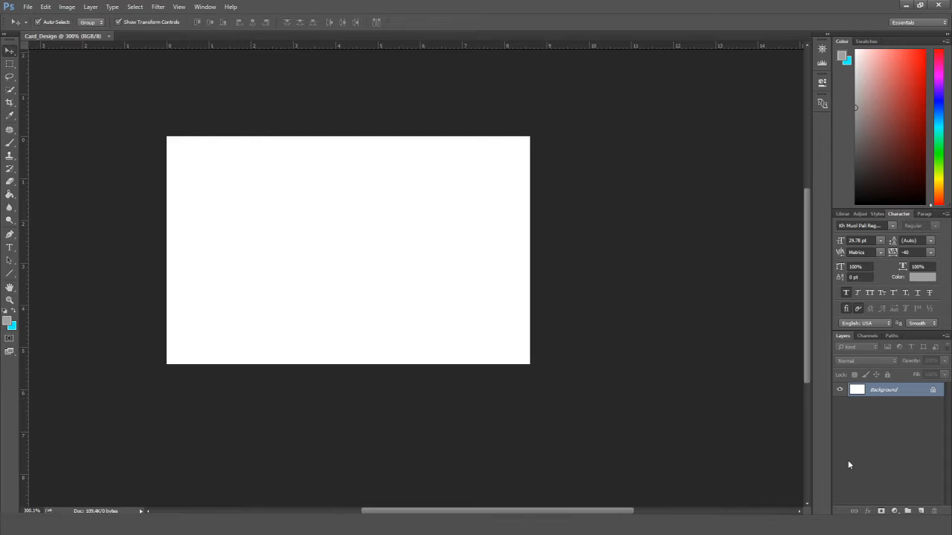
left_click(921, 510)
key("i")
left_click(8, 321)
type("d")
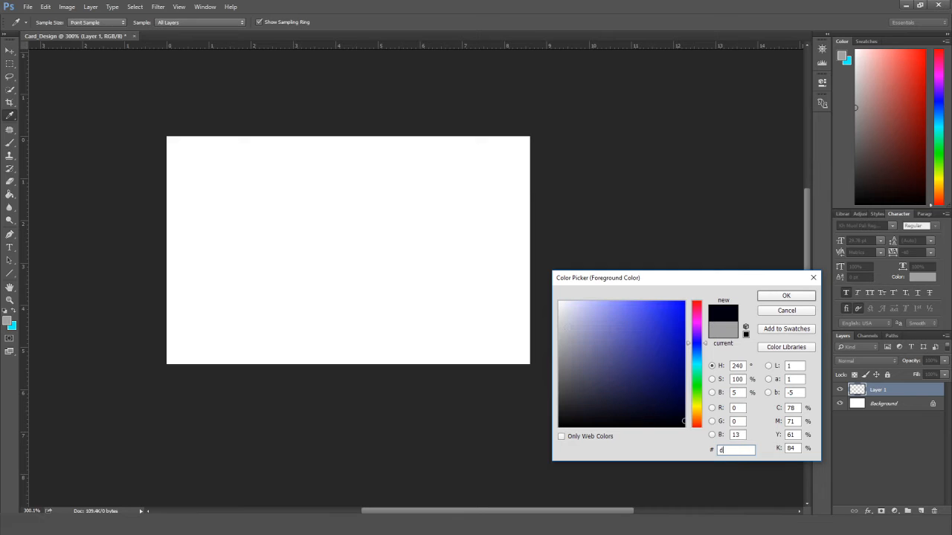
type("4af37")
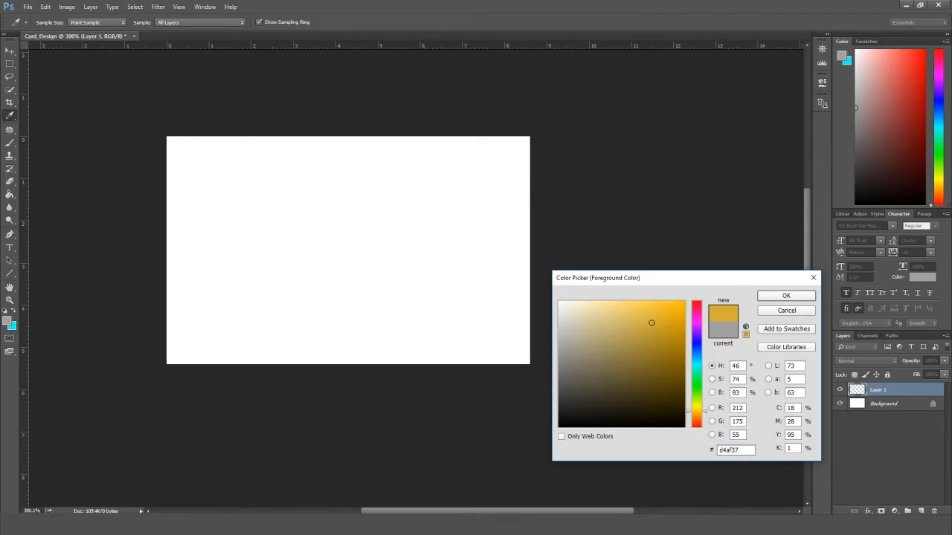
left_click(787, 297)
key("g")
left_click(417, 275)
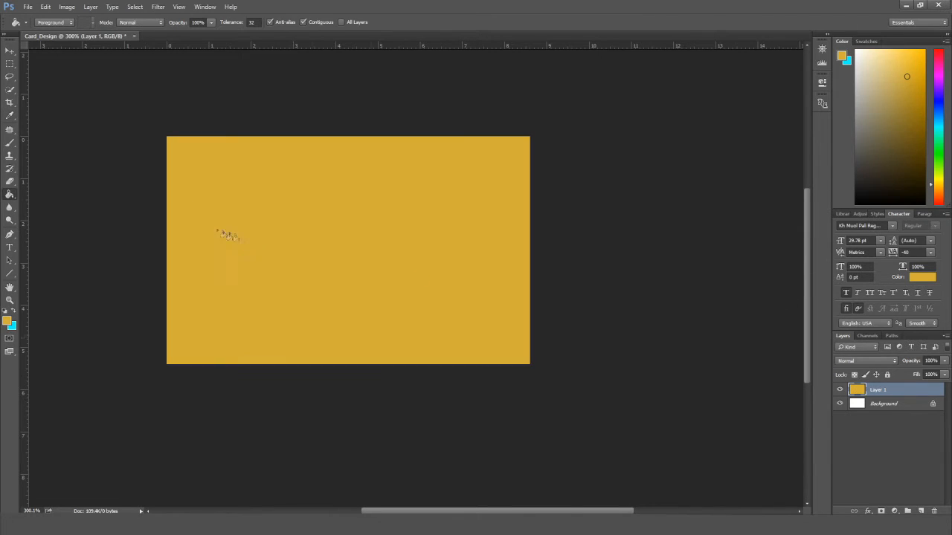
left_click(10, 51)
scroll(442, 285, "up", 2)
left_click_drag(442, 283, 497, 282)
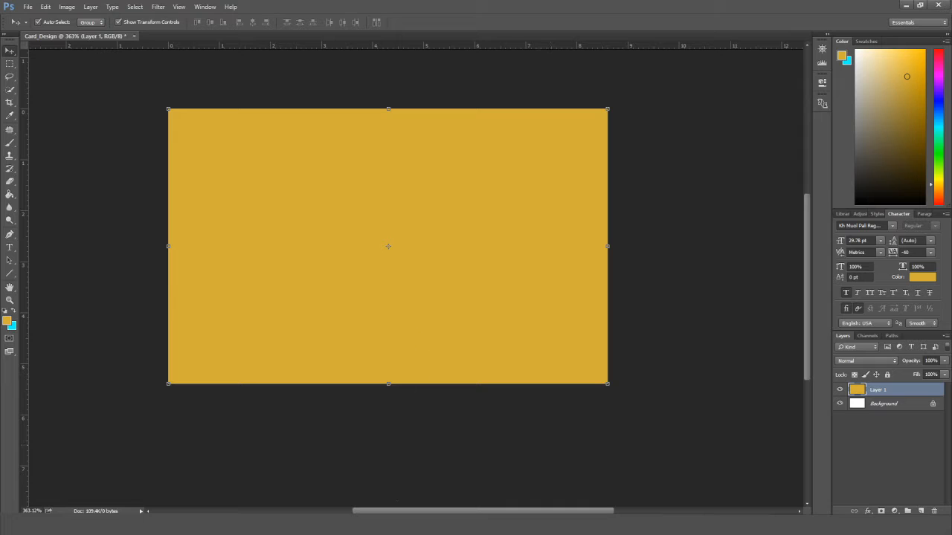
Place the Angkor skyline image onto the card.
key("alt+Tab")
left_click_drag(388, 204, 402, 119)
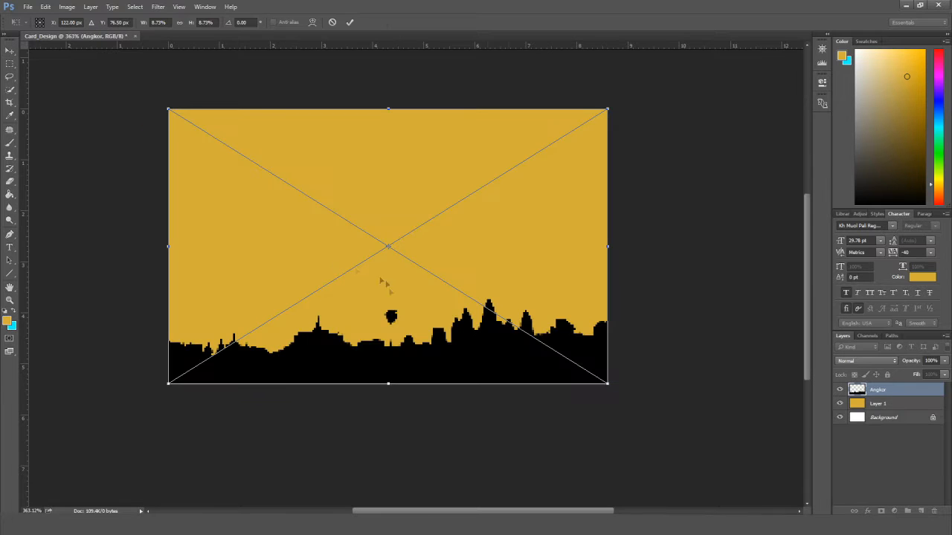
left_click(10, 51)
left_click(425, 195)
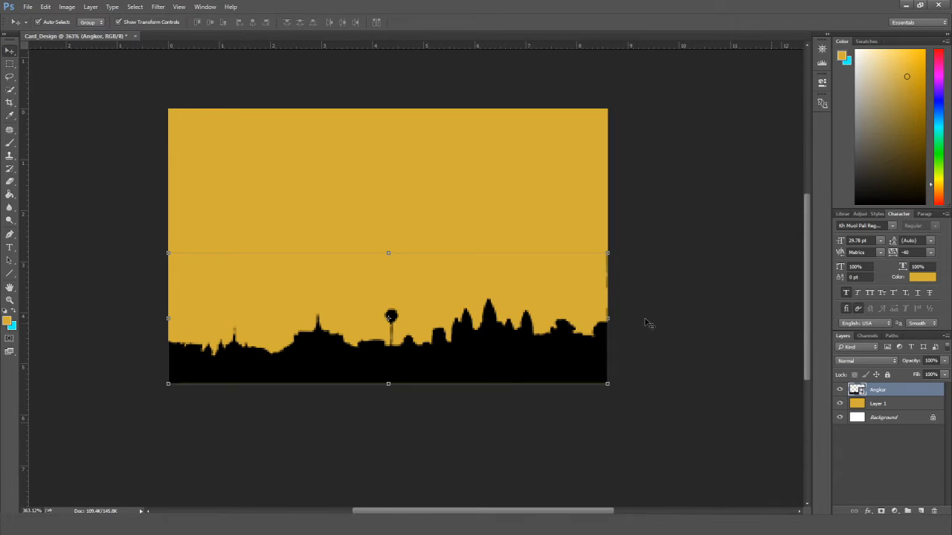
scroll(633, 327, "down", 3)
scroll(550, 350, "up", 3)
scroll(556, 354, "down", 2)
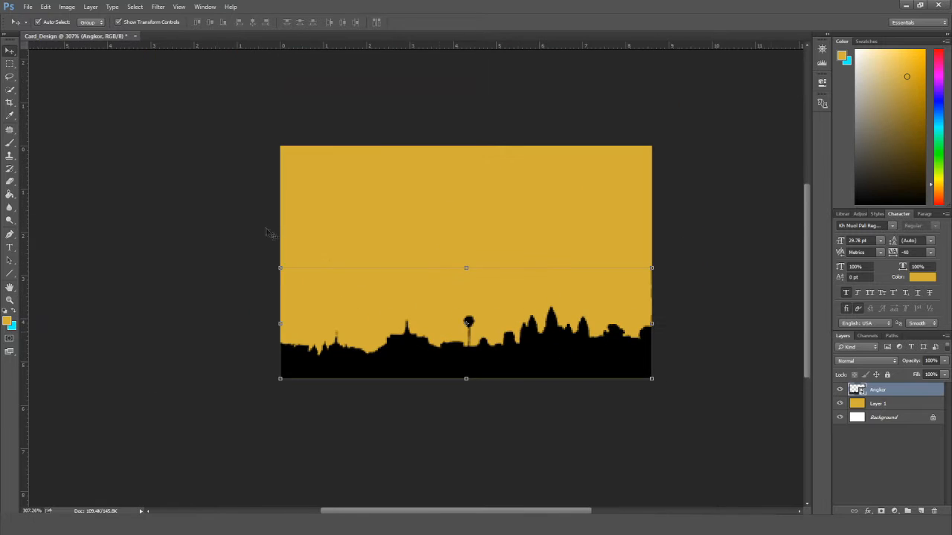
Enlarge the image via Image Size to 85.61 × 53.68 cm.
left_click(67, 7)
left_click(83, 76)
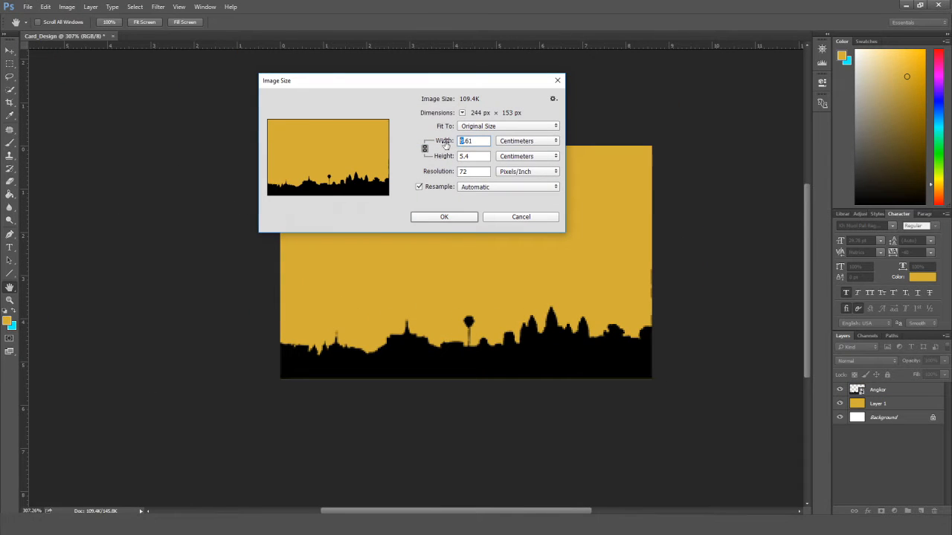
type("85")
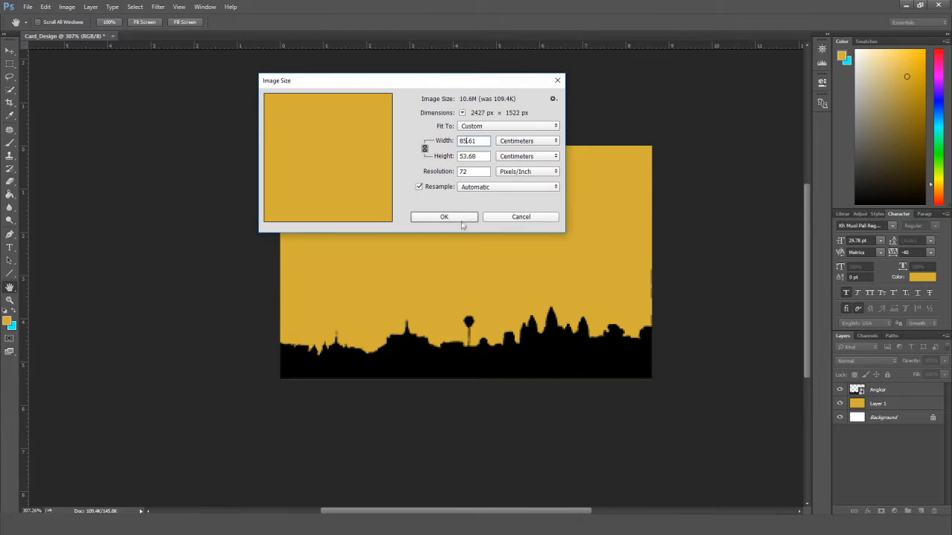
left_click(469, 216)
scroll(521, 261, "down", 4)
left_click_drag(577, 335, 336, 157)
scroll(563, 350, "down", 6)
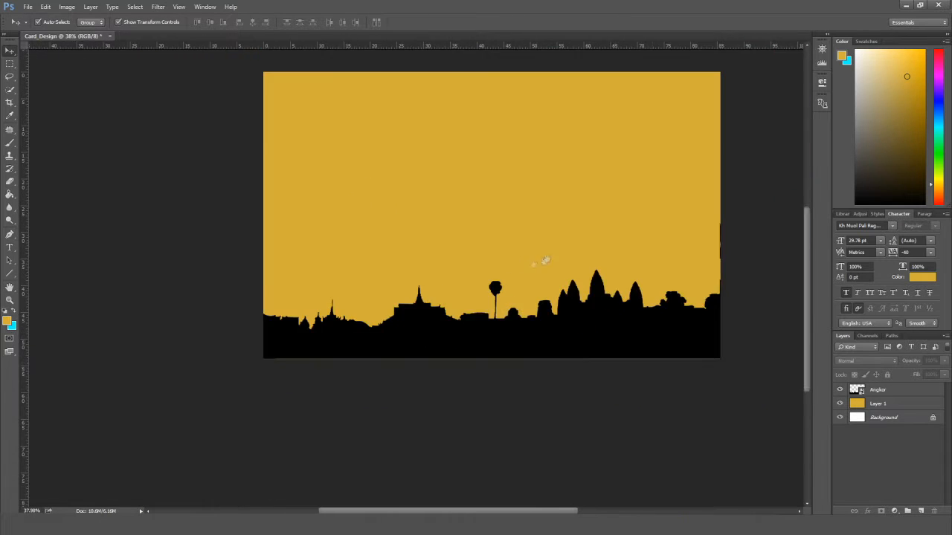
Nudge and free-transform the skyline along the card's bottom, then add an empty layer.
left_click(574, 360)
key("Right")
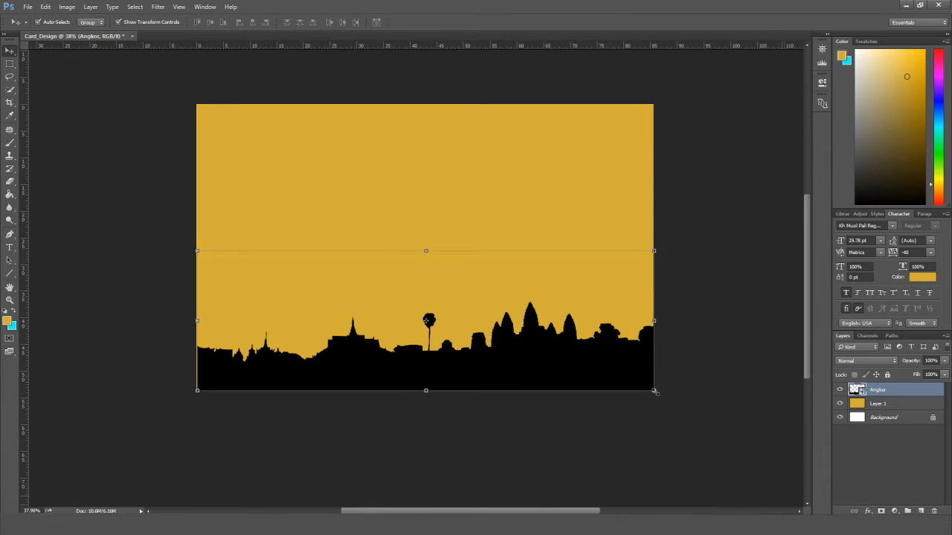
key("ctrl+t")
key("v")
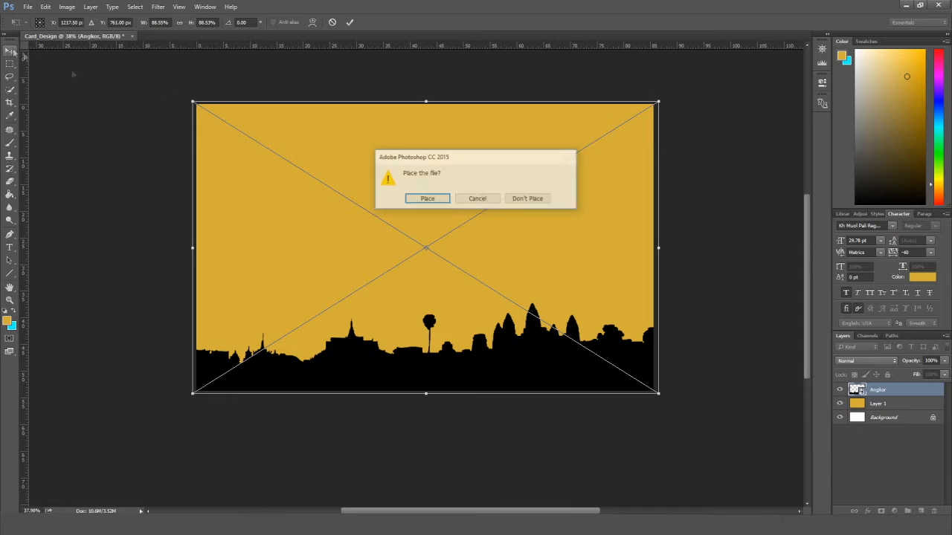
key("Return")
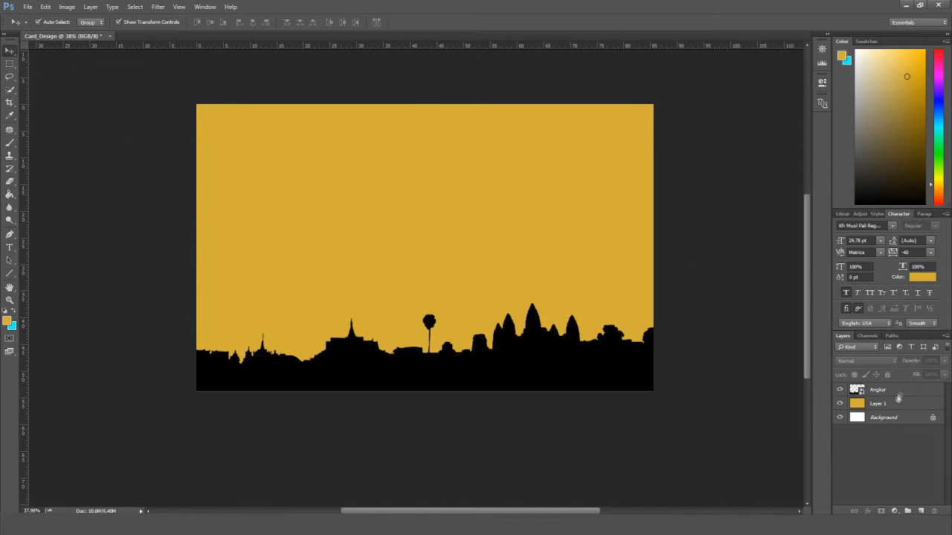
left_click(900, 392)
left_click(921, 512)
Add guides marking the card's left, right, bottom and top margins.
left_click(9, 233)
left_click_drag(24, 119, 206, 183)
left_click_drag(26, 178, 643, 260)
left_click_drag(456, 47, 451, 111)
left_click_drag(24, 111, 231, 134)
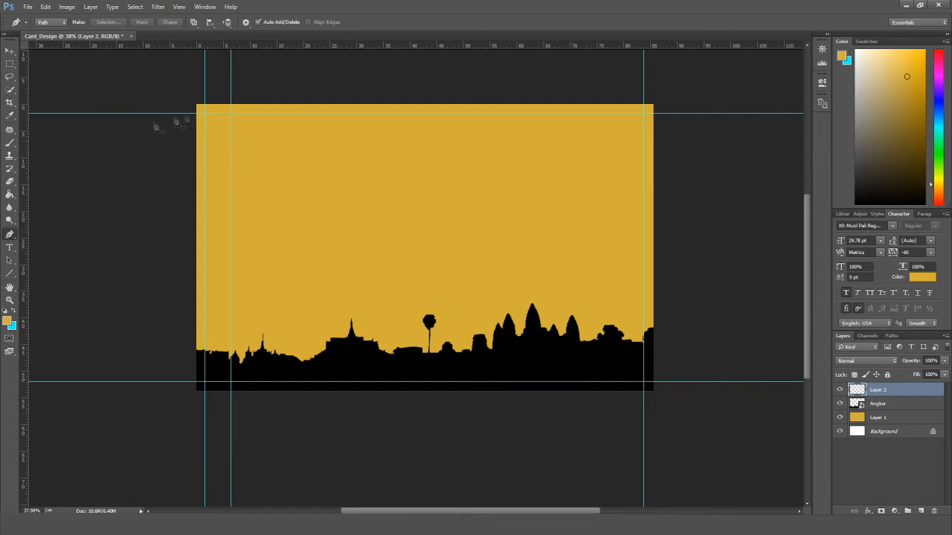
Draw a closed right-pointing chevron path with the Pen tool and make it a selection.
left_click(231, 100)
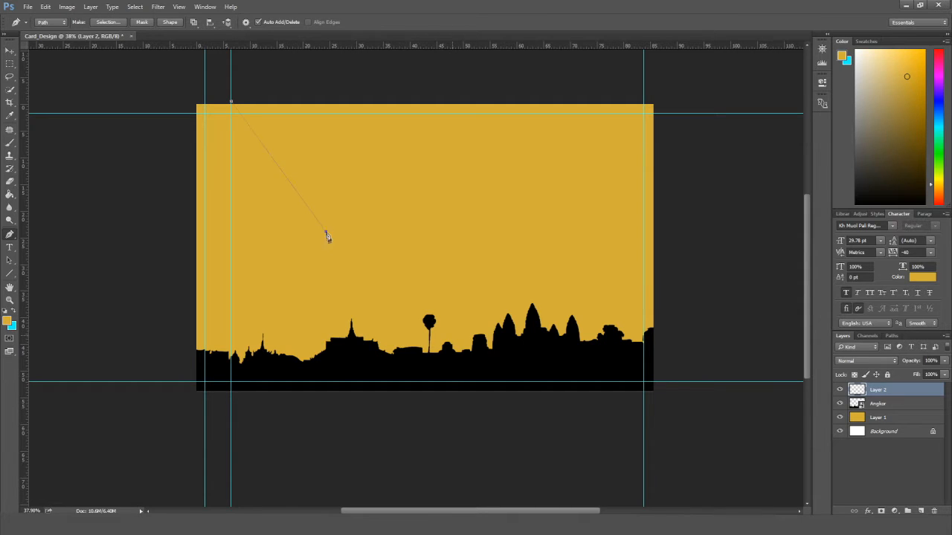
left_click(173, 411)
left_click(137, 382)
left_click(110, 313)
left_click(125, 184)
left_click(164, 85)
left_click(205, 75)
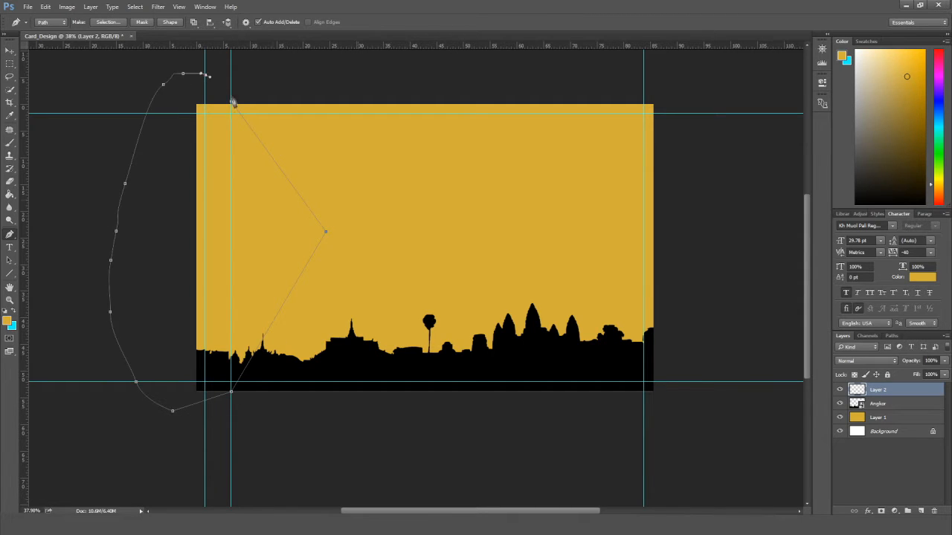
left_click(232, 101)
right_click(222, 167)
left_click(269, 214)
left_click(529, 155)
Fill the chevron selection with black.
left_click(10, 195)
left_click(7, 321)
left_click(461, 370)
key("Return")
left_click(270, 251)
Deselect and widen the black chevron to the right.
key("v")
key("ctrl+d")
left_click(125, 251)
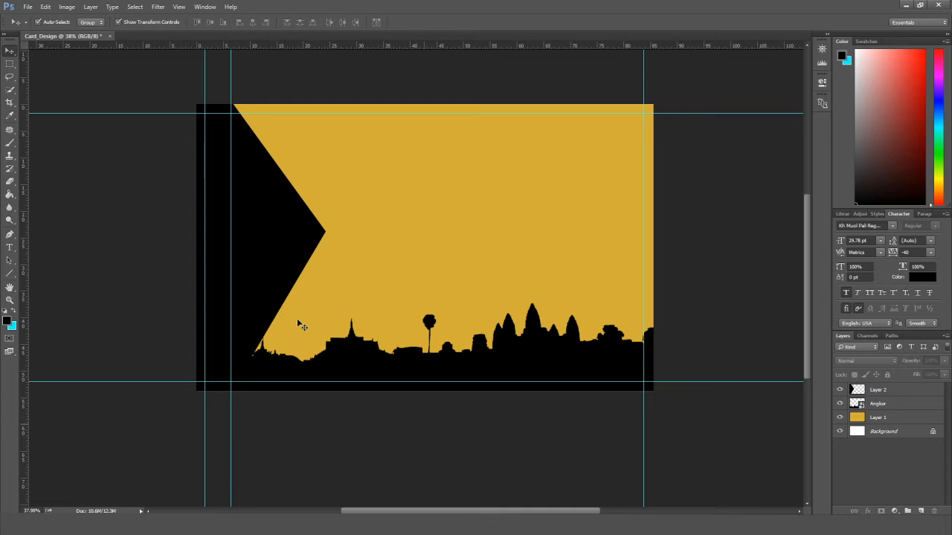
left_click(261, 276)
left_click_drag(325, 389, 356, 392)
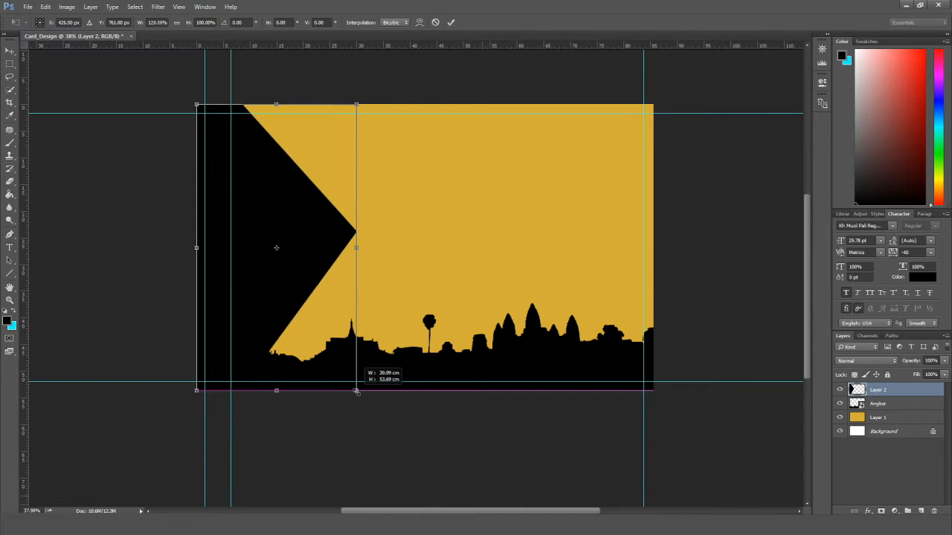
left_click(10, 50)
left_click(427, 202)
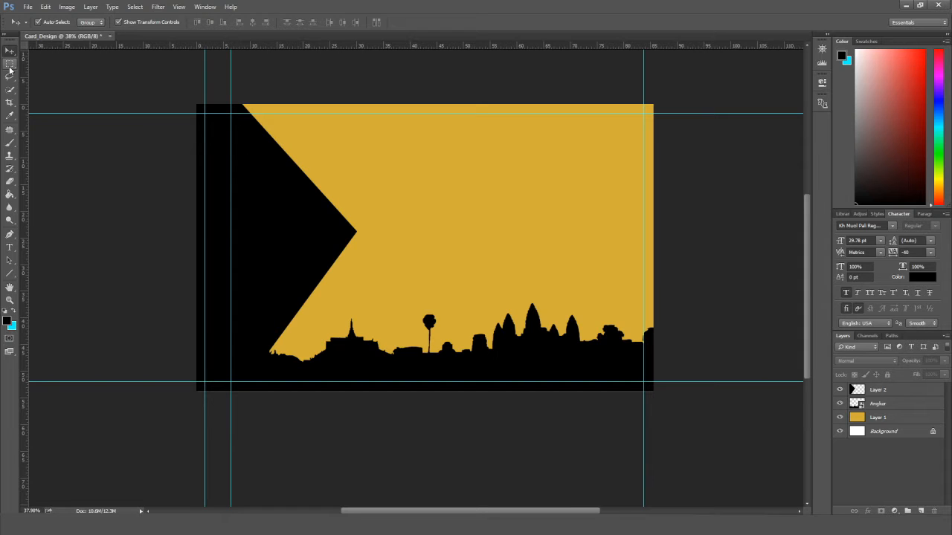
left_click(10, 247)
Type 'Khmer' in the black area and colour it white (#ffffff).
left_click(219, 205)
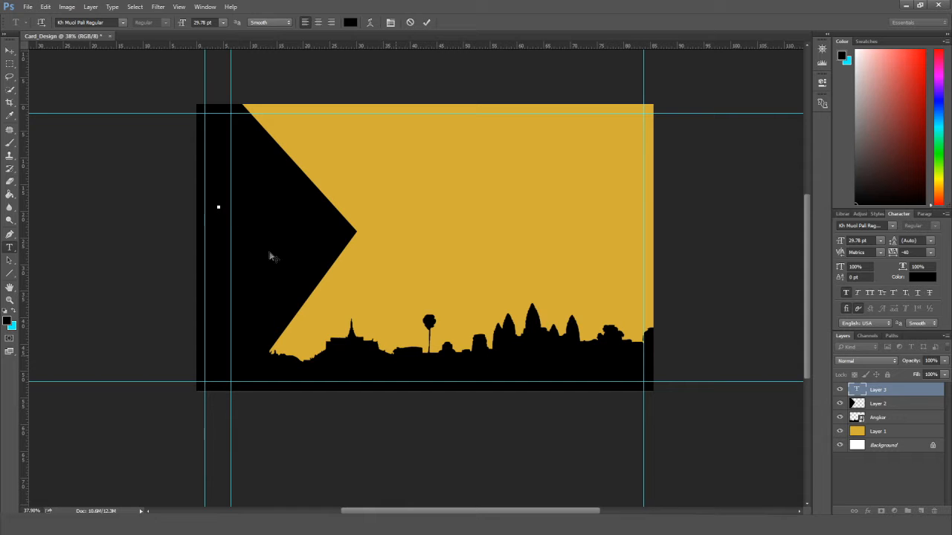
type("Khmer")
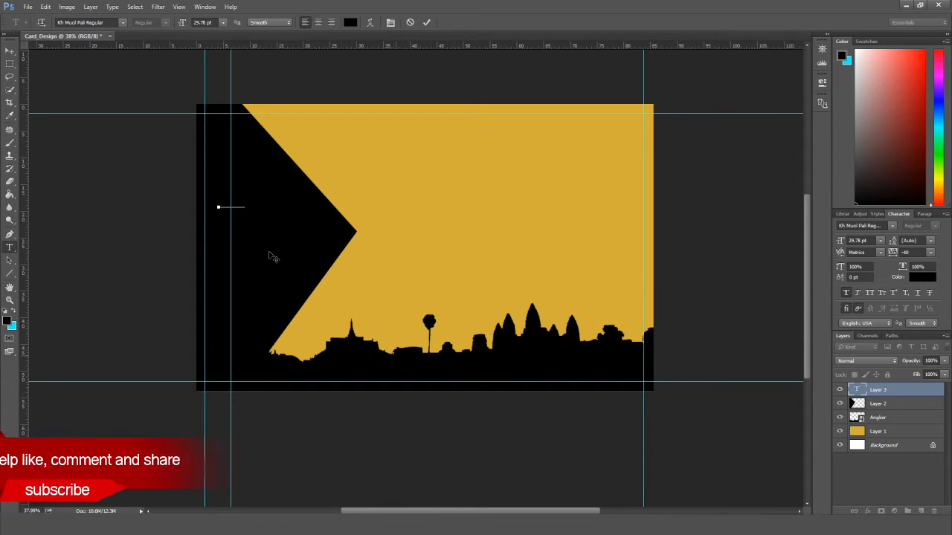
key("ctrl+a")
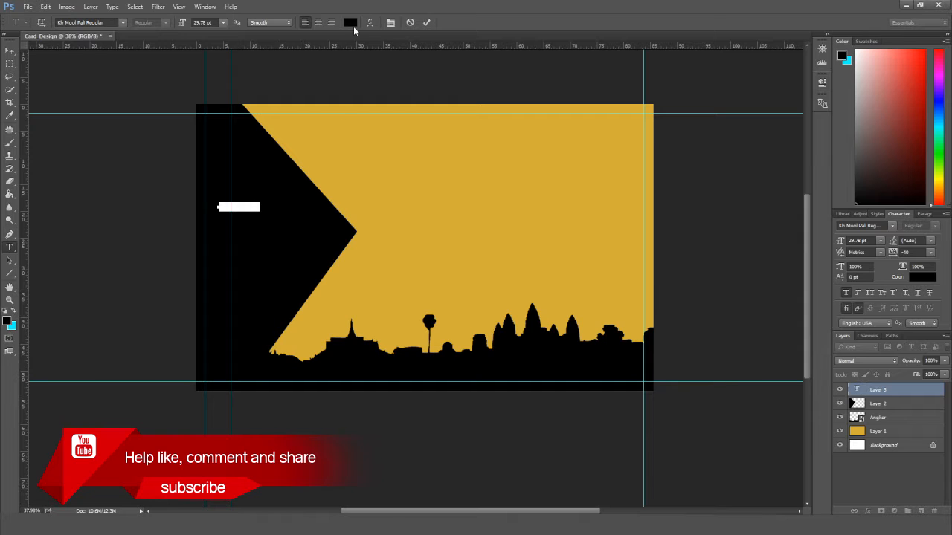
left_click(351, 23)
type("ffffff")
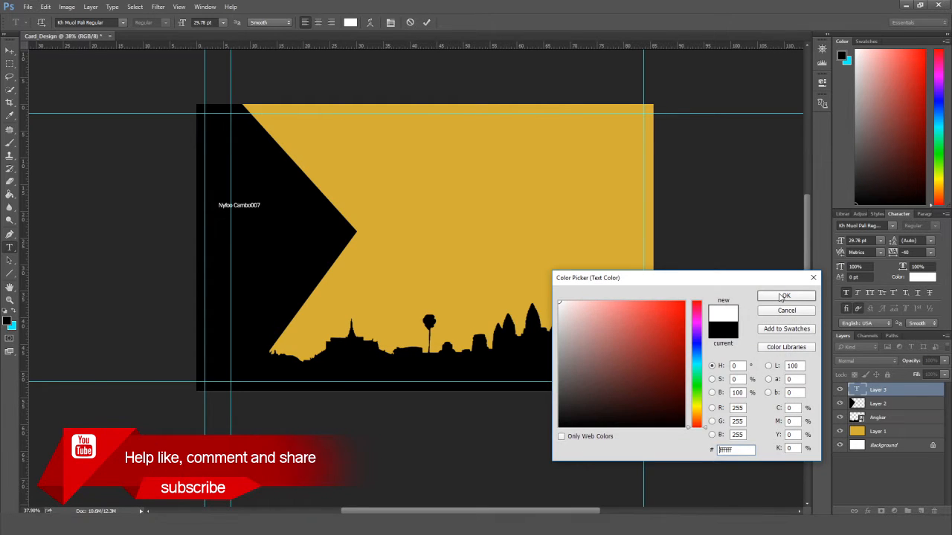
left_click(785, 296)
Set the name text's font to Verdana Regular and commit it.
double_click(83, 22)
key("ctrl+a")
type("ver")
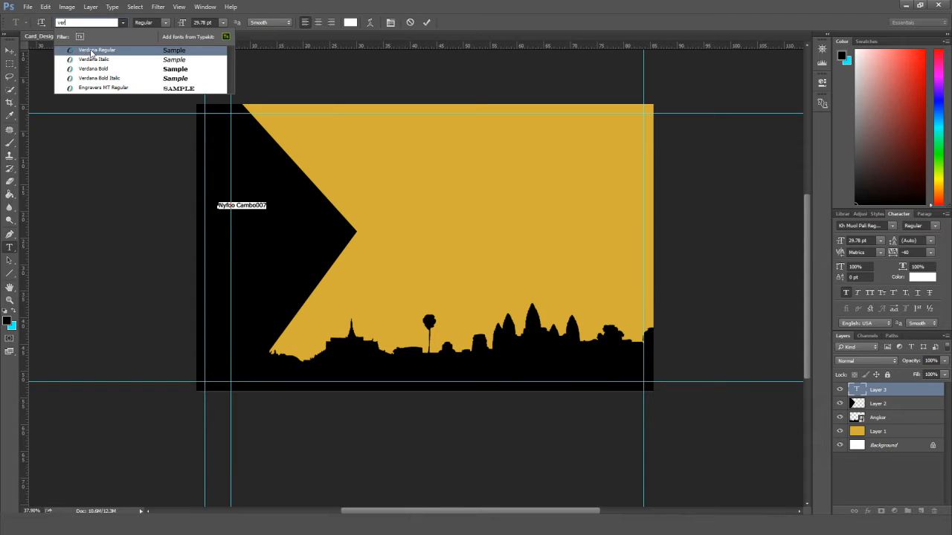
left_click(92, 49)
key("ctrl+Return")
Scale the name text up and position it on the chevron.
left_click_drag(266, 209, 301, 221)
left_click_drag(276, 214, 270, 243)
left_click(9, 51)
key("Return")
left_click(148, 226)
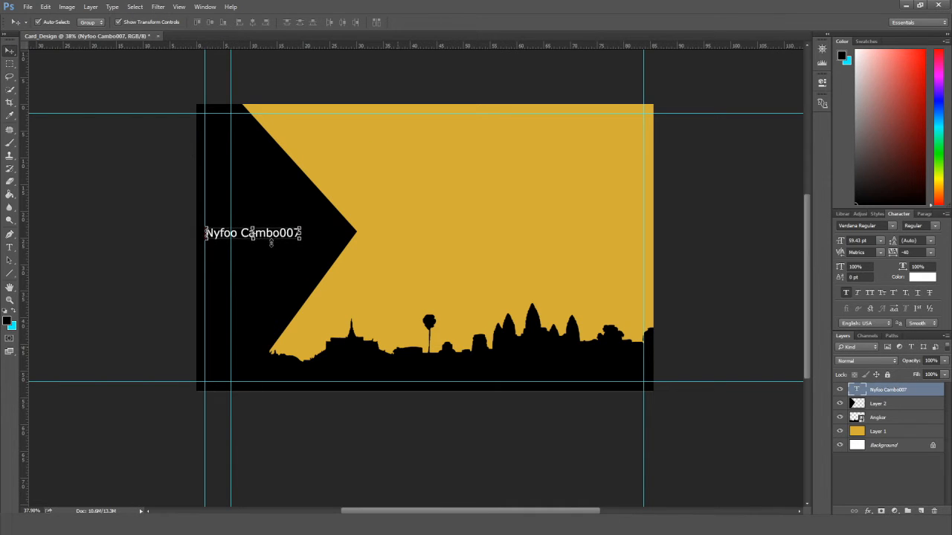
left_click(131, 217)
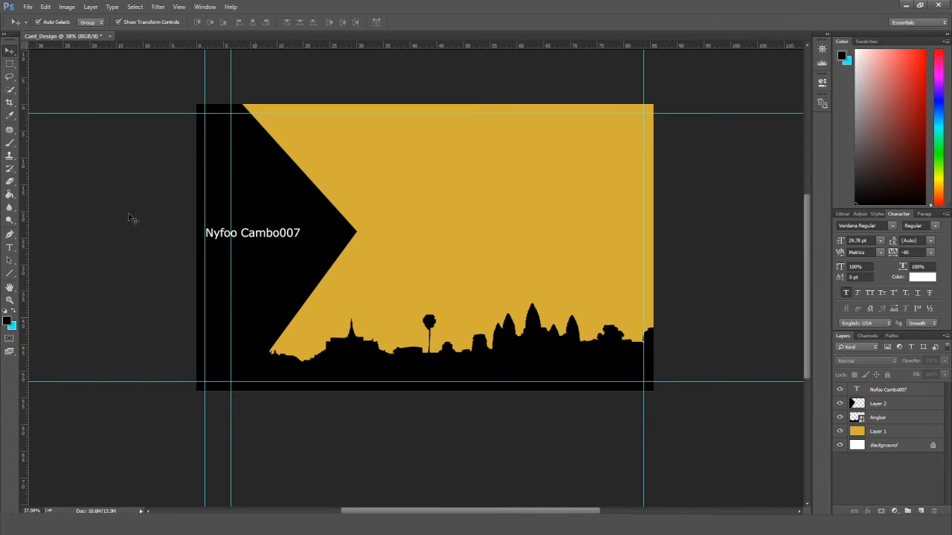
Draw a white-filled circle above the company name with the Ellipse tool.
right_click(9, 274)
left_click(45, 292)
left_click_drag(217, 160, 277, 222)
key("v")
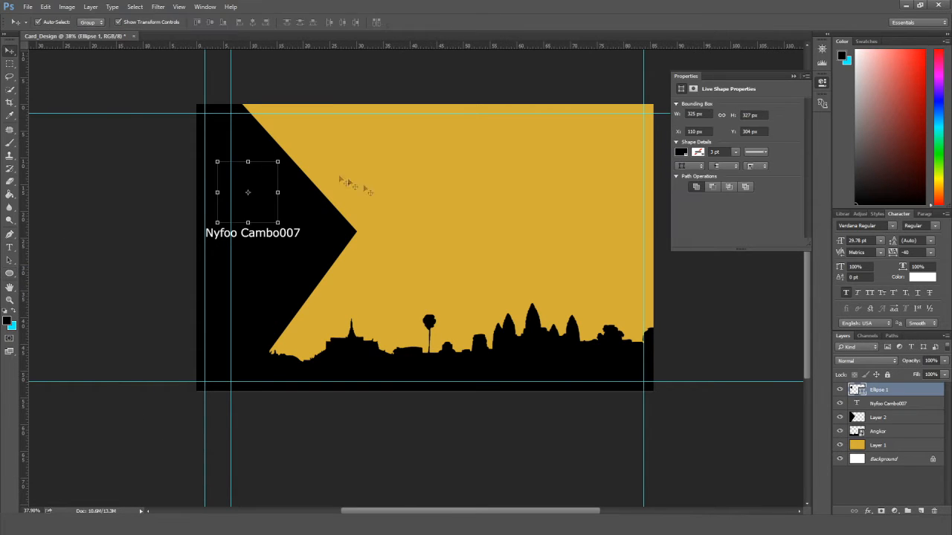
left_click(681, 152)
left_click(718, 204)
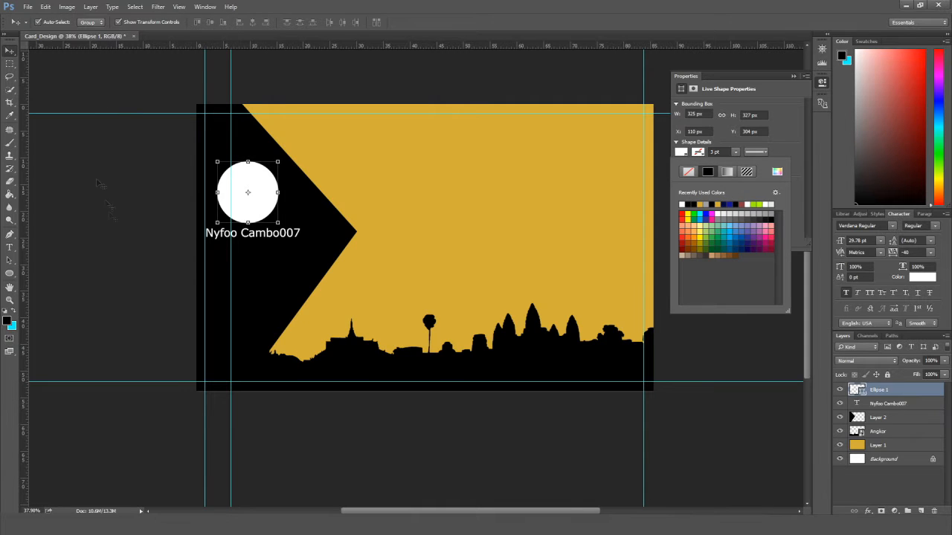
left_click(97, 181)
Place the person icon over the circle and clip it to the circle.
key("alt+Tab")
left_click_drag(549, 202, 440, 116)
left_click_drag(427, 263, 253, 207)
right_click(899, 391)
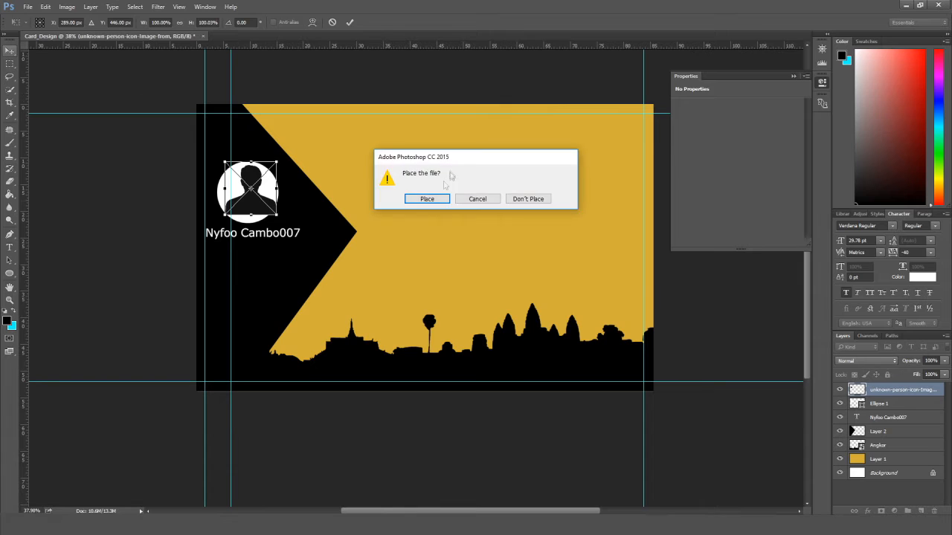
left_click(431, 198)
right_click(894, 394)
left_click(818, 305)
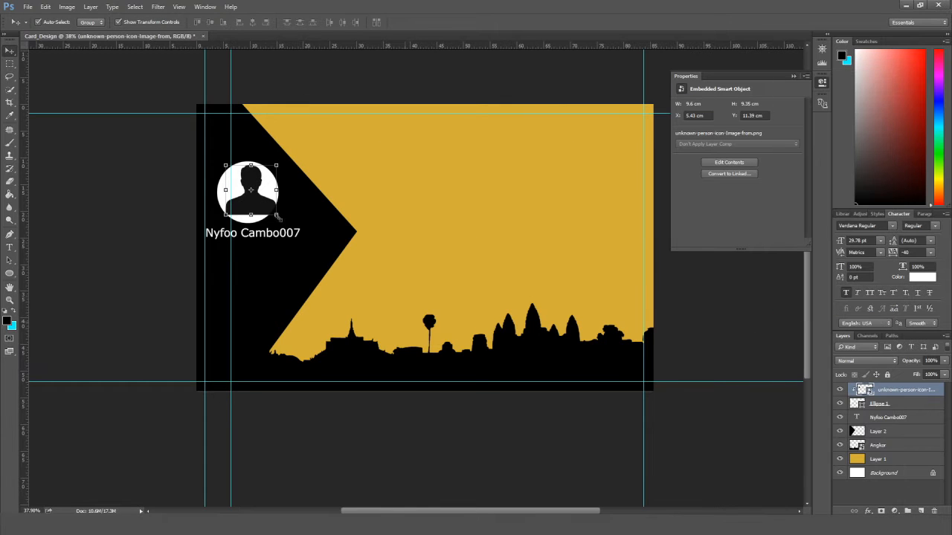
left_click_drag(269, 213, 266, 221)
left_click(134, 209)
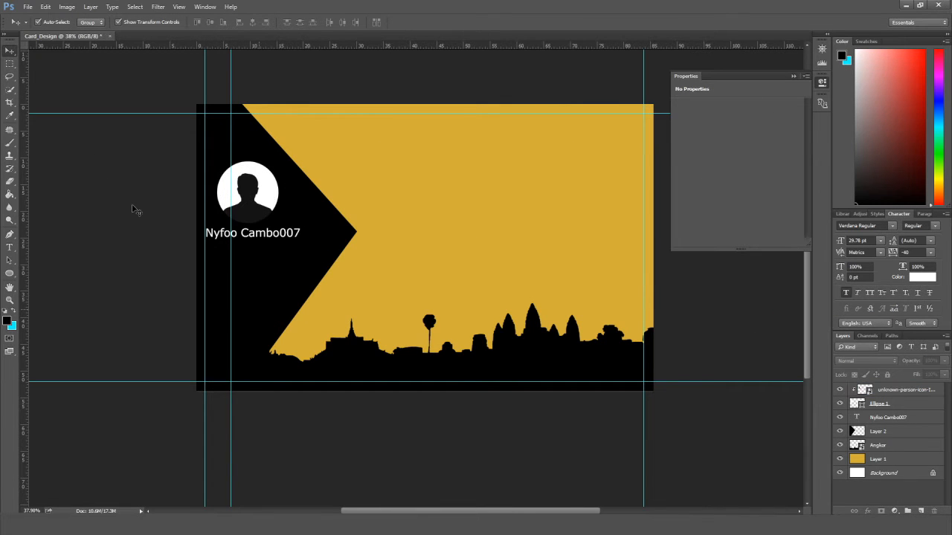
Give the person icon a grey #a6a6a6 Color Overlay.
scroll(291, 283, "up", 3)
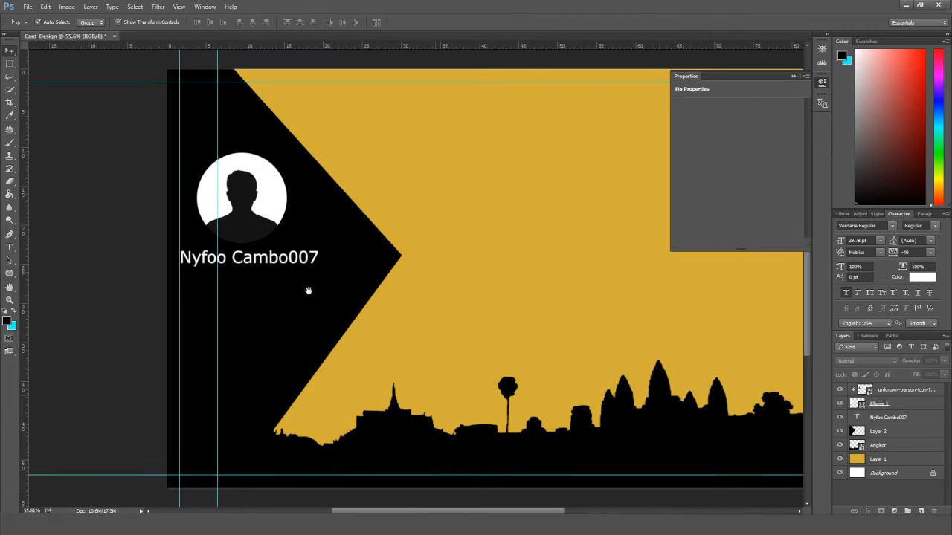
left_click(941, 390)
double_click(941, 389)
left_click(506, 274)
left_click(720, 171)
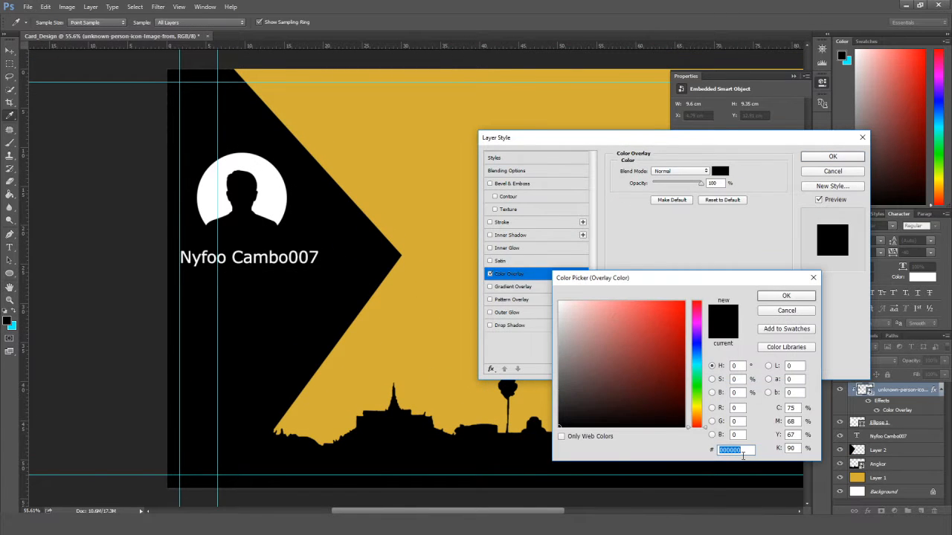
type("a6a6a6")
key("Return")
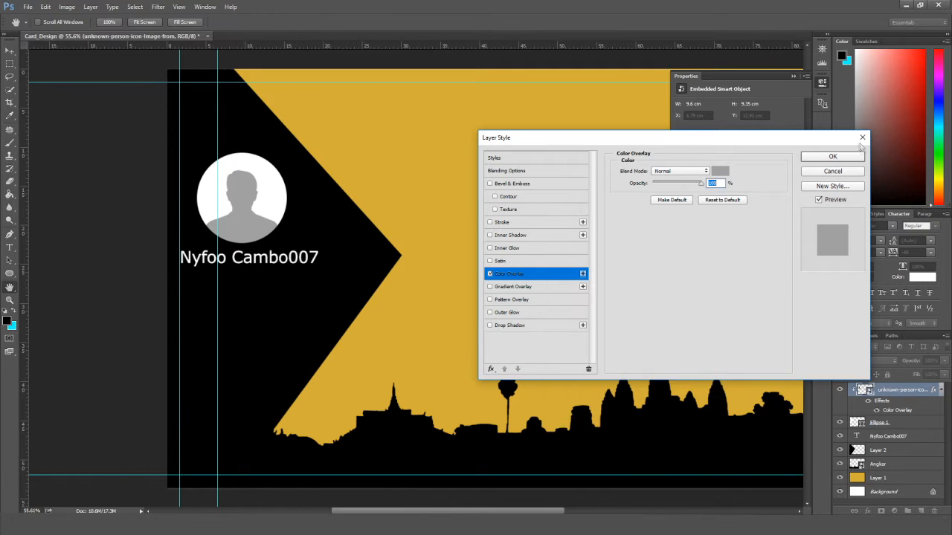
key("Return")
left_click(113, 241)
Group the circle and icon as 'Account' and shift the group slightly right.
scroll(113, 241, "down", 3)
left_click(920, 423)
left_click(921, 395, "shift")
key("ctrl+g")
double_click(877, 389)
type("Acc")
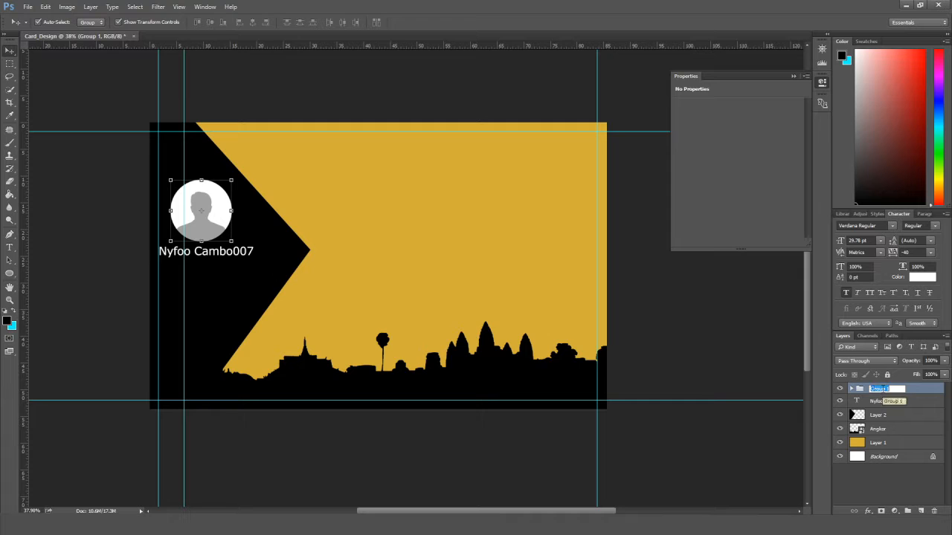
type("ount")
key("Return")
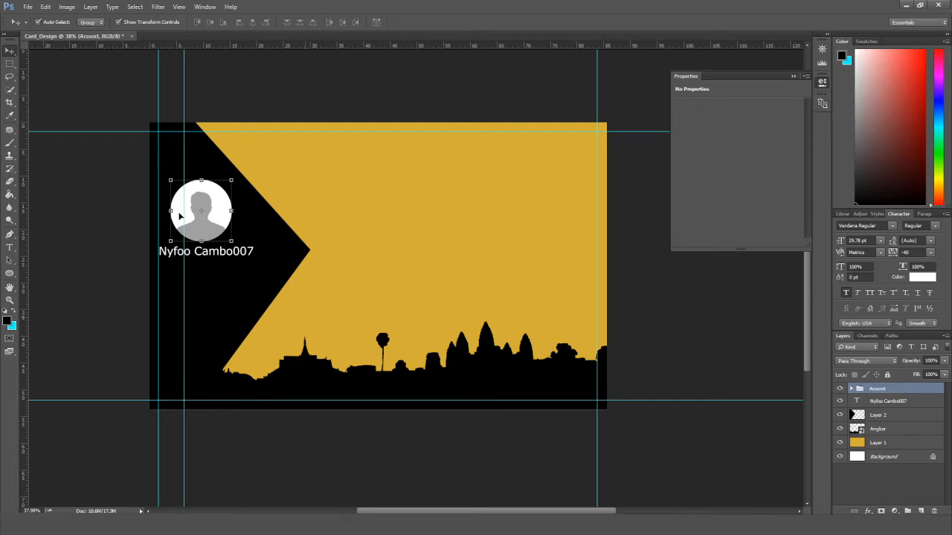
left_click_drag(179, 216, 181, 216)
Draw a straight line under the name text with the Line tool.
left_click(127, 234)
scroll(221, 284, "up", 1)
left_click_drag(221, 285, 314, 274)
right_click(11, 273)
left_click(56, 276)
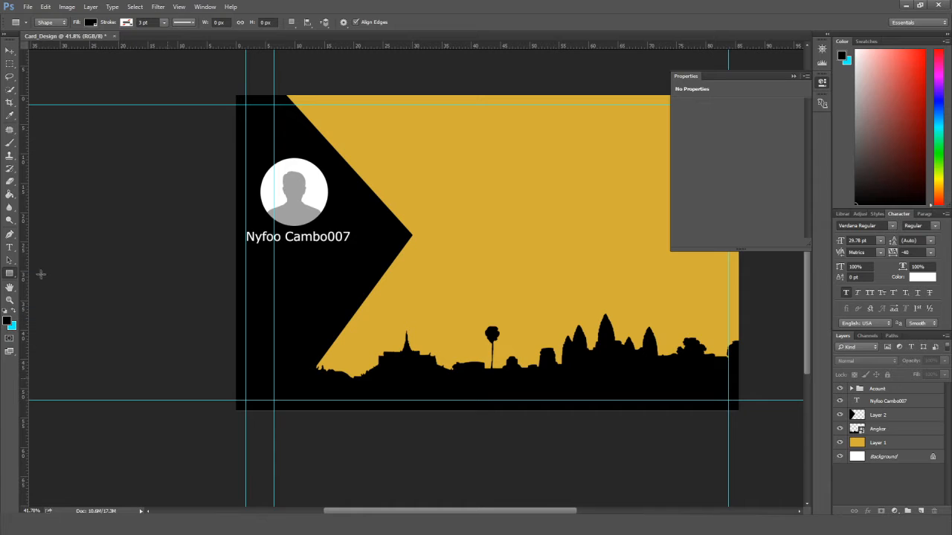
scroll(238, 257, "up", 3)
left_click_drag(247, 238, 386, 239)
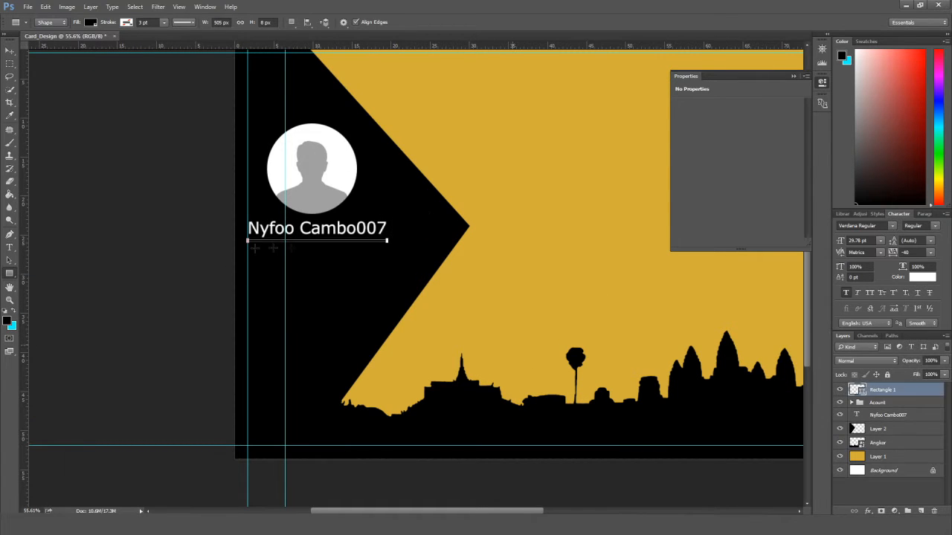
Set the line's fill colour to gold.
left_click(681, 137)
left_click(690, 198)
key("v")
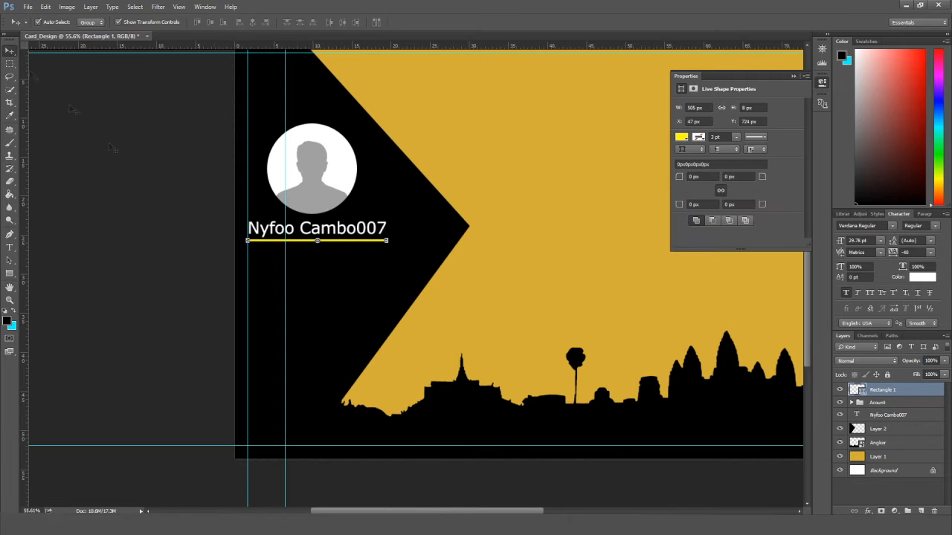
left_click(681, 137)
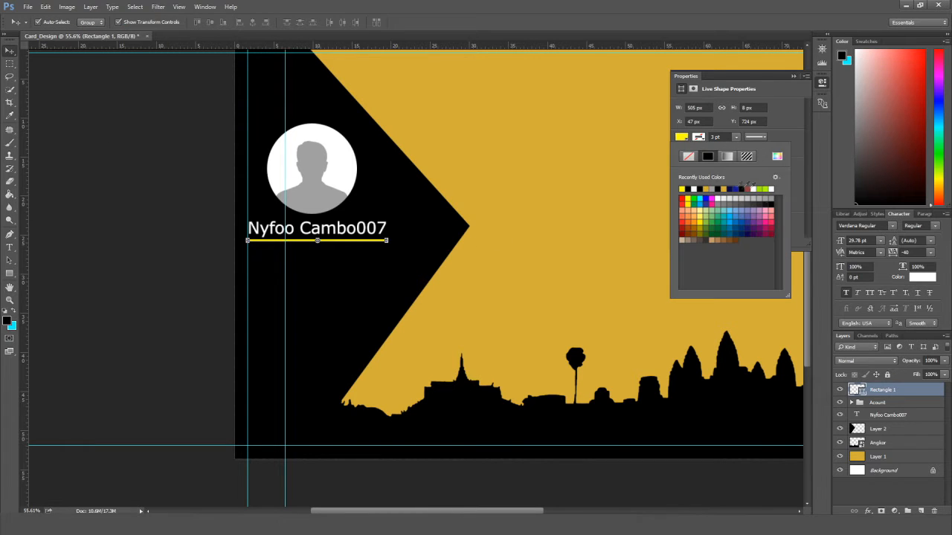
left_click(706, 189)
left_click(119, 188)
scroll(119, 188, "down", 4)
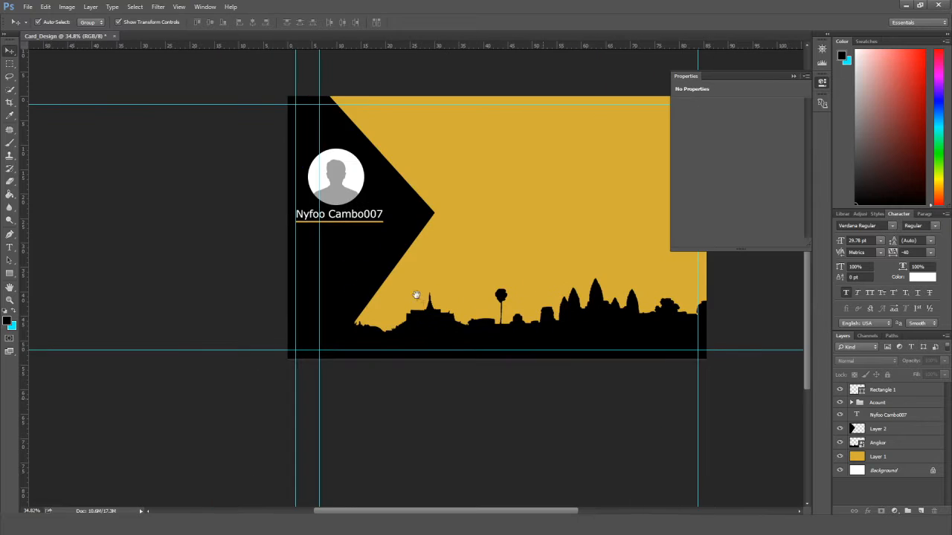
scroll(420, 299, "up", 5)
scroll(446, 244, "down", 2)
Type 'Graphic Designer' below the name and set it to 72 pt.
key("t")
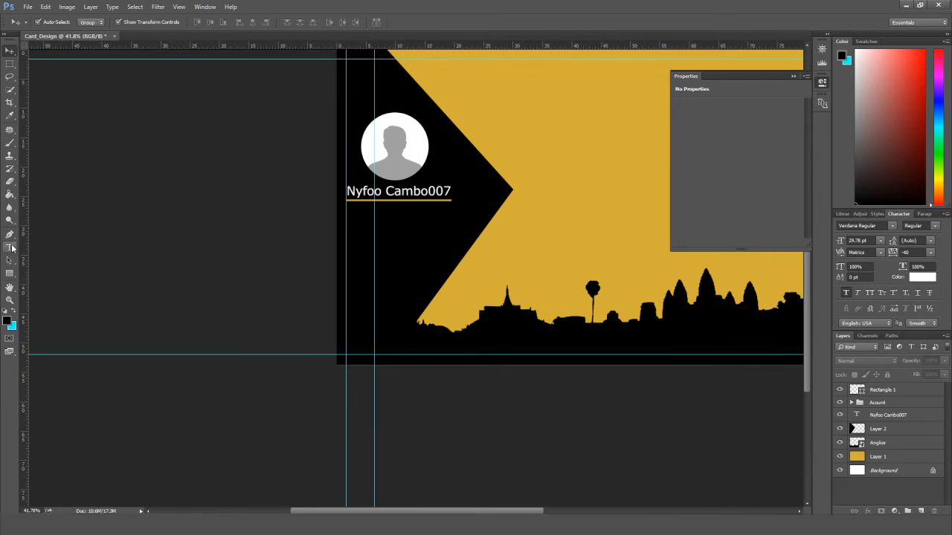
left_click(359, 219)
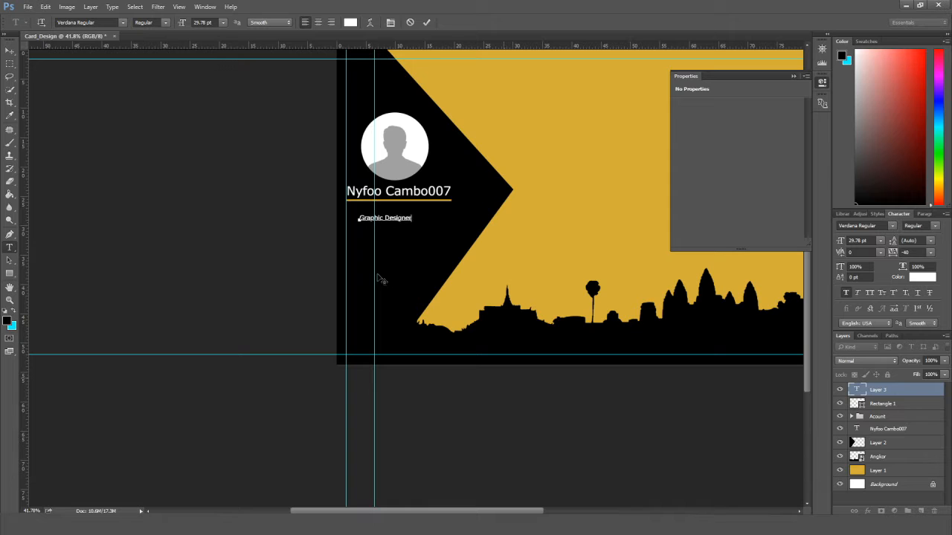
key("ctrl+a")
left_click(222, 22)
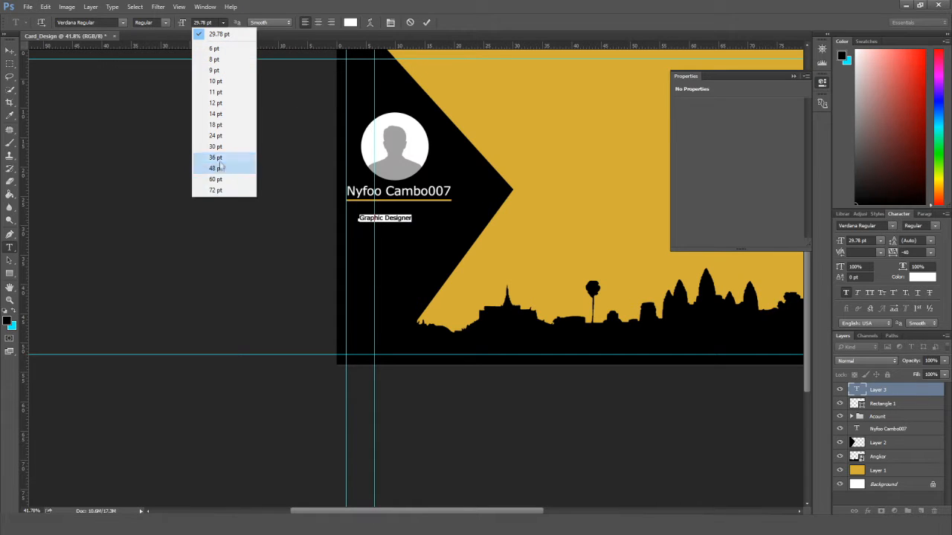
left_click(215, 158)
left_click(222, 22)
left_click(215, 190)
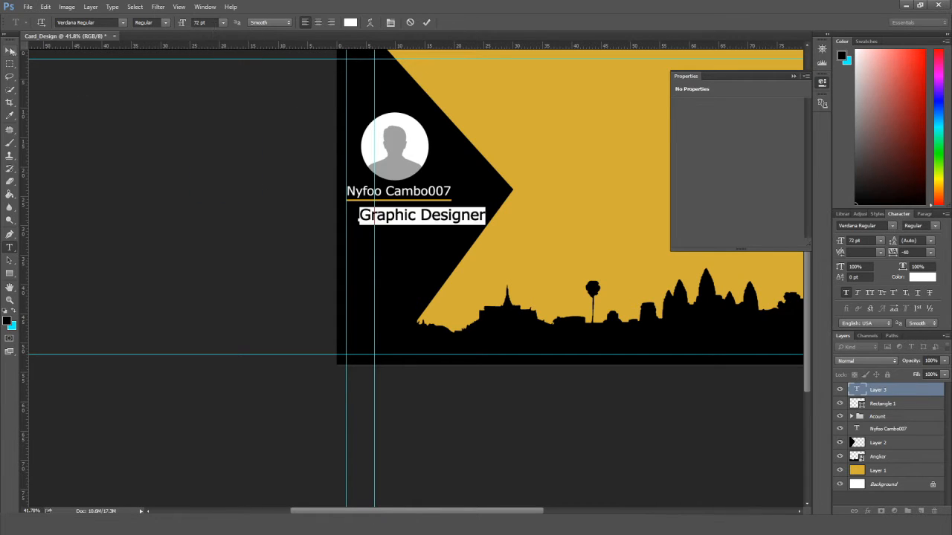
left_click(9, 51)
Move the Graphic Designer text under the name and scale it down.
left_click_drag(416, 217, 404, 216)
left_click_drag(476, 220, 381, 209)
scroll(461, 217, "up", 2)
key("t")
key("Return")
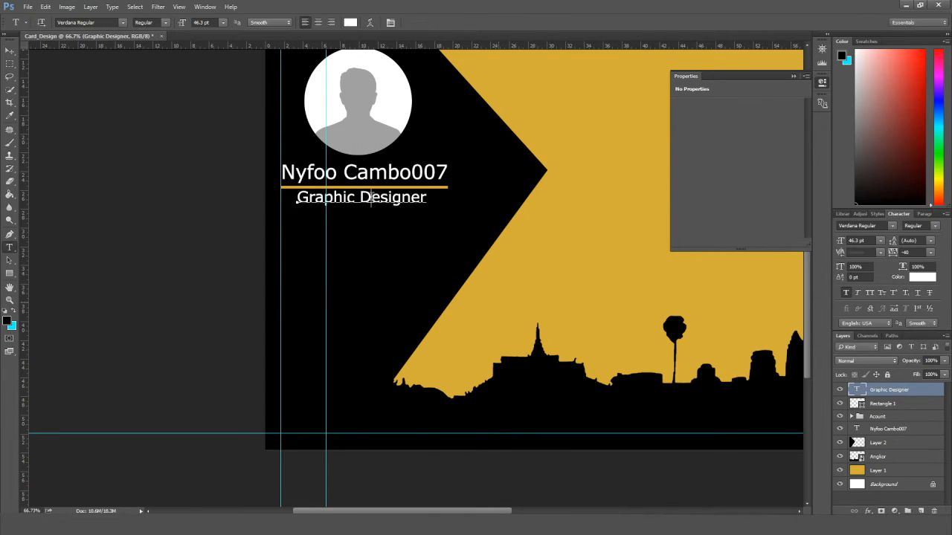
Widen the Graphic Designer letter spacing to a tracking of 180.
key("ctrl+a")
left_click(906, 252)
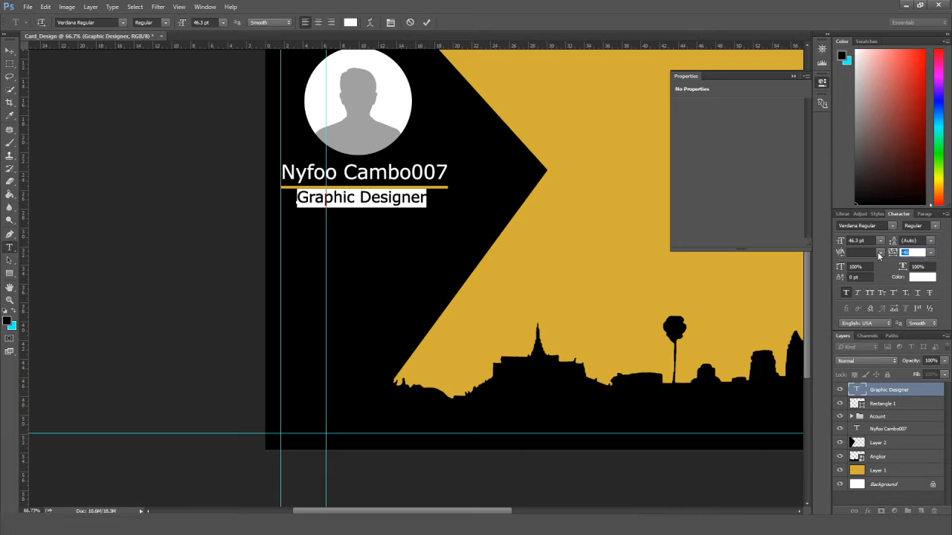
type("180")
key("Return")
Shrink and nudge the Graphic Designer text to fit the gold line's width.
left_click(10, 49)
left_click_drag(406, 201, 388, 207)
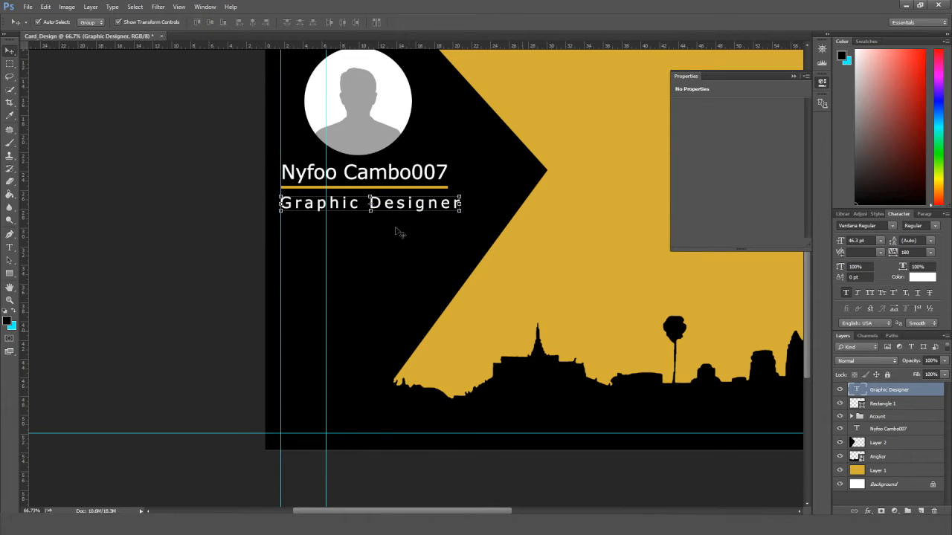
left_click_drag(460, 211, 445, 211)
key("Right")
key("Right")
key("Right")
key("Right")
key("Right")
key("Right")
key("Down")
key("Down")
key("Down")
key("Down")
key("Down")
key("Down")
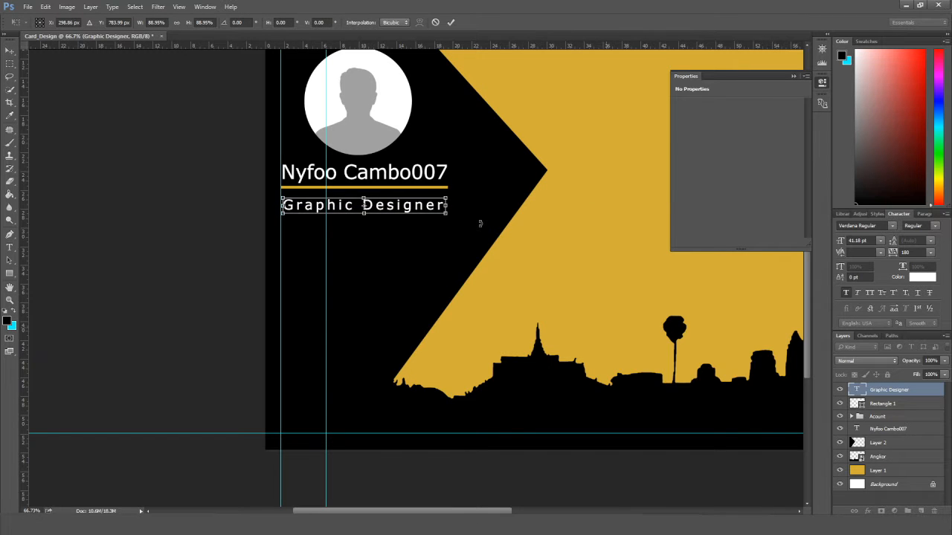
key("Return")
Compare the text width against the gold line, then deselect the layer.
key("alt+bracketleft")
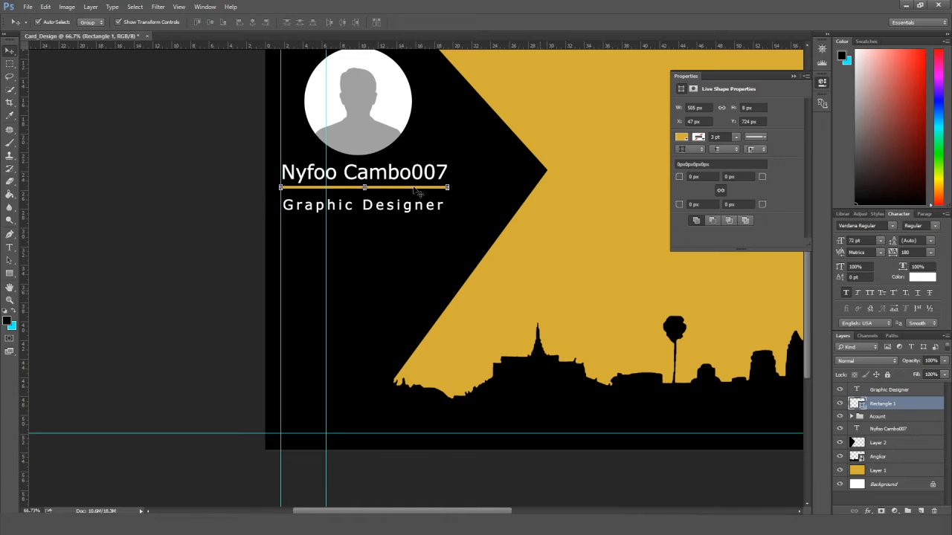
key("ctrl+minus")
key("alt+bracketright")
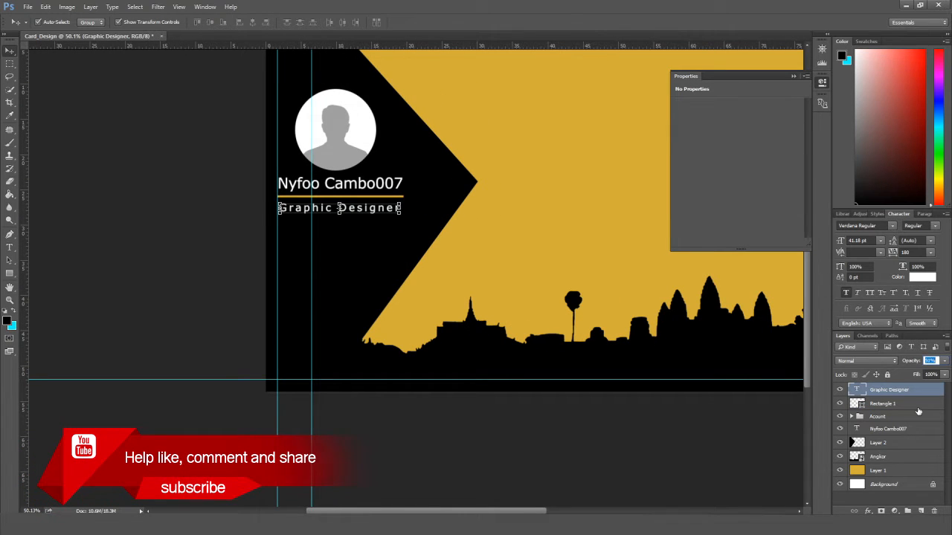
left_click(203, 271)
scroll(203, 271, "down", 1)
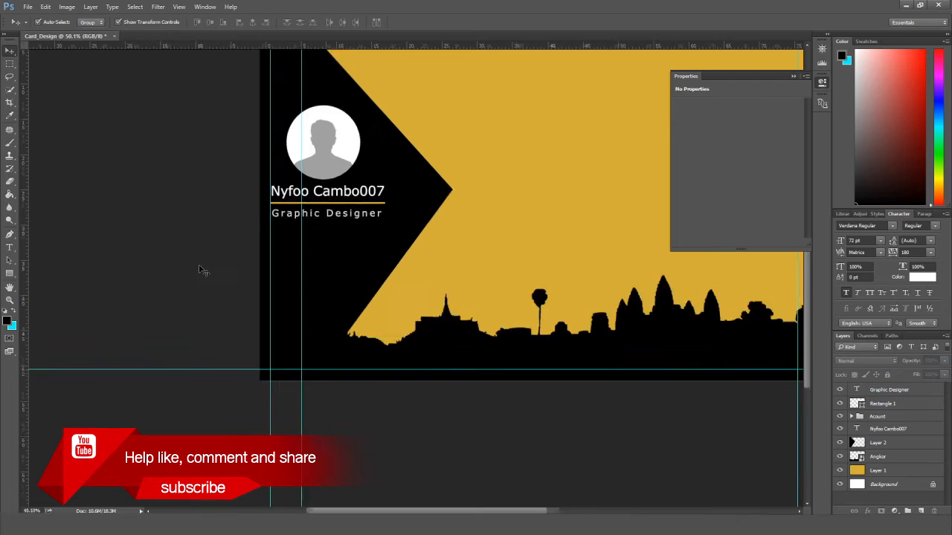
Duplicate the black chevron and shift the copy to the left.
scroll(298, 275, "down", 2)
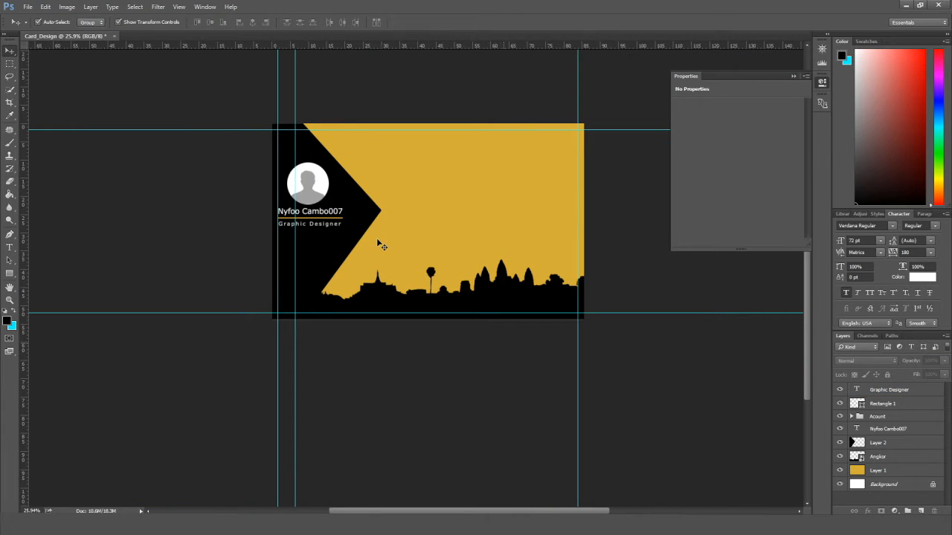
scroll(394, 256, "up", 2)
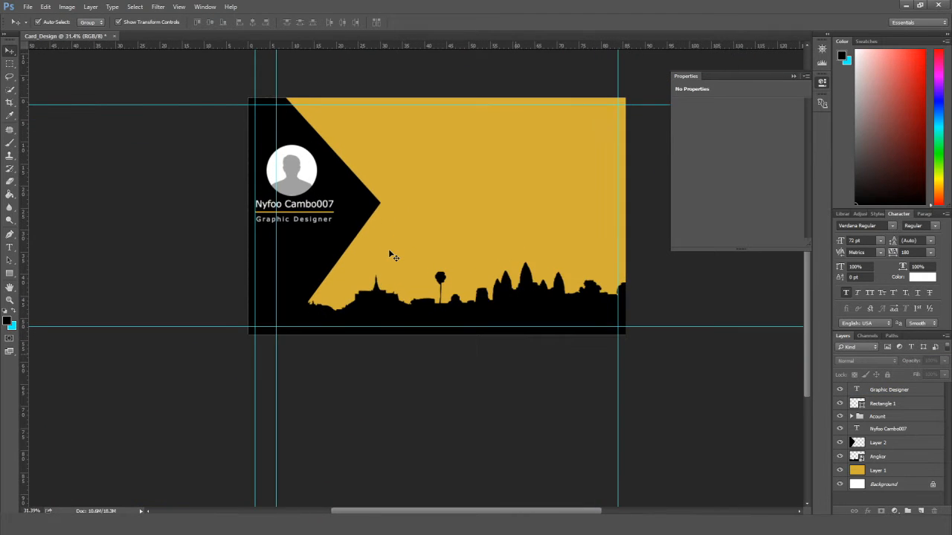
scroll(389, 250, "up", 1)
left_click(352, 210)
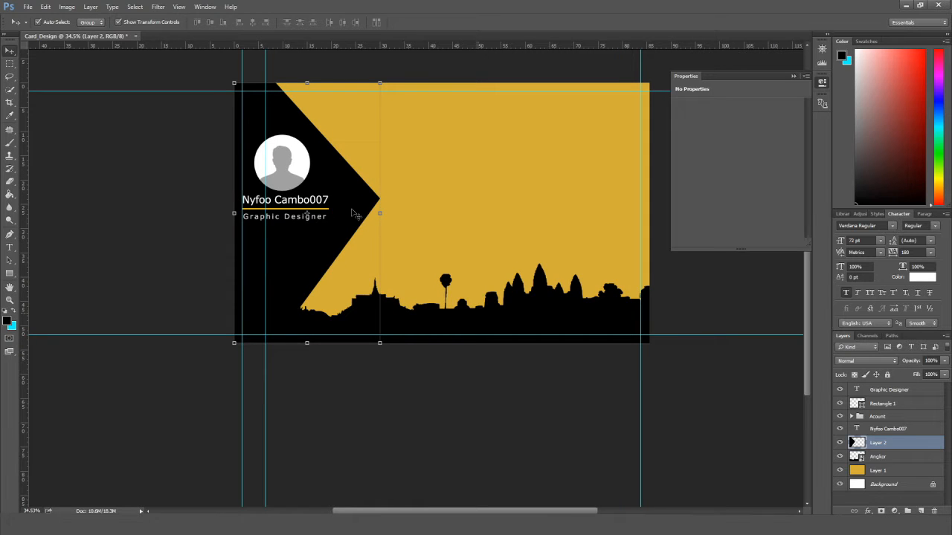
key("ctrl+j")
key("shift+Left")
key("shift+Left")
key("shift+Left")
key("shift+Left")
key("shift+Left")
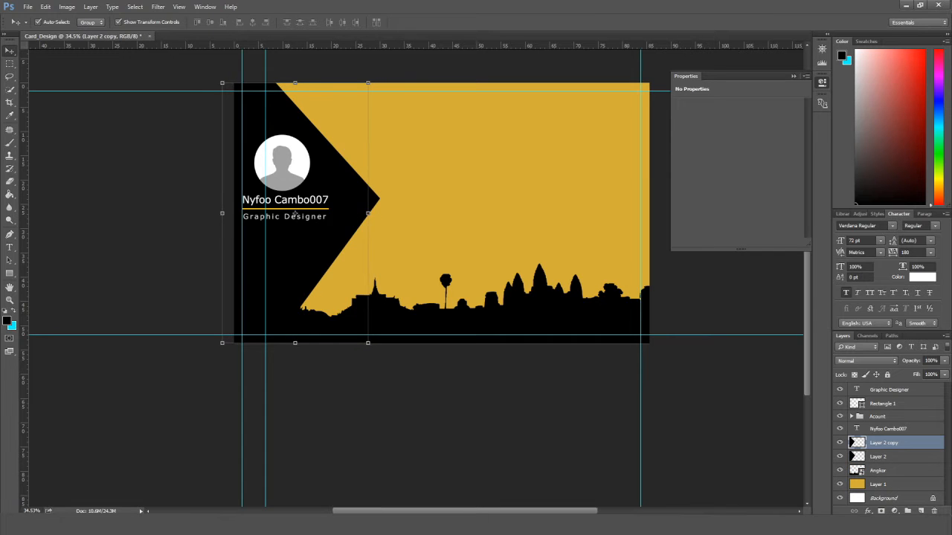
Give the chevron copy a gold colour overlay sampled from the card and nudge it right.
double_click(928, 444)
left_click(509, 274)
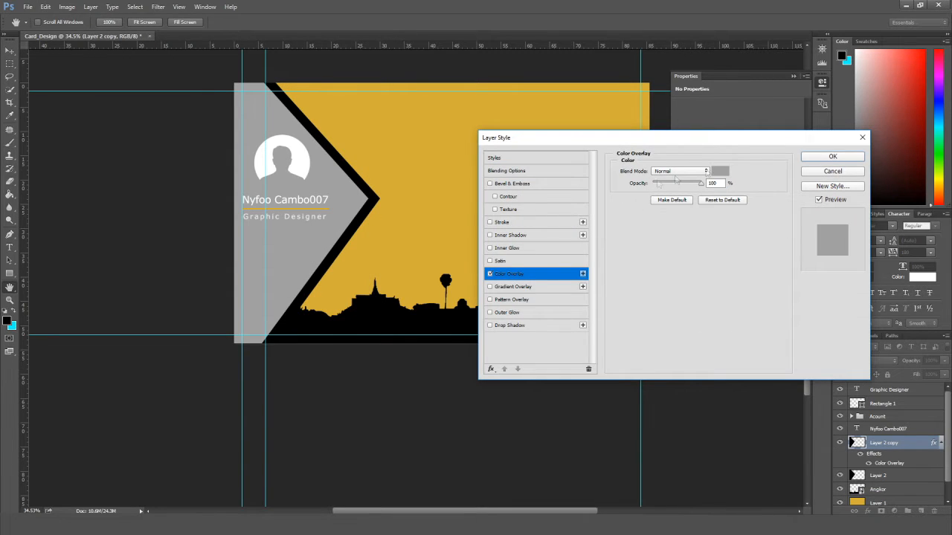
left_click(720, 172)
left_click(446, 168)
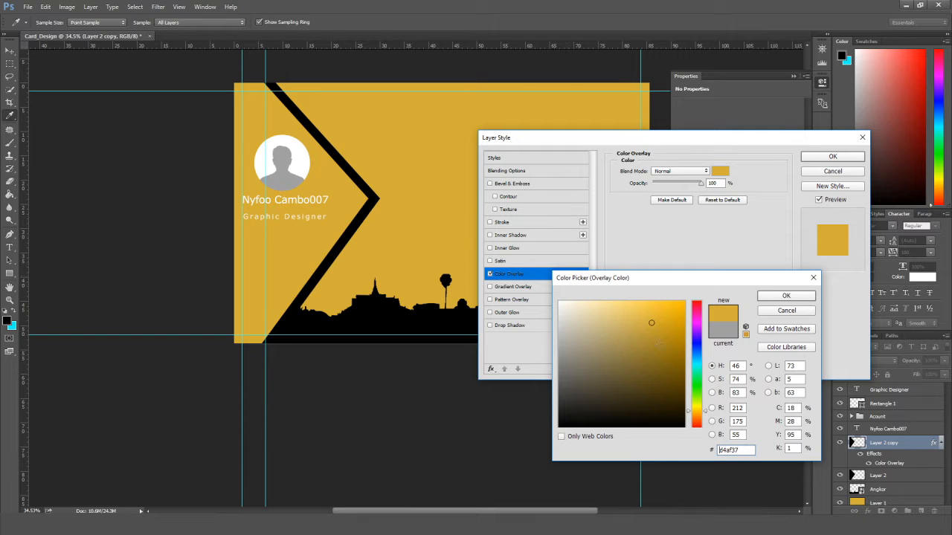
left_click(786, 295)
left_click(833, 156)
key("Right")
key("Right")
key("Right")
key("Right")
key("Right")
key("Right")
key("Right")
key("Right")
key("Right")
key("Right")
key("Right")
key("Right")
key("Right")
key("Right")
key("Right")
key("Right")
key("Right")
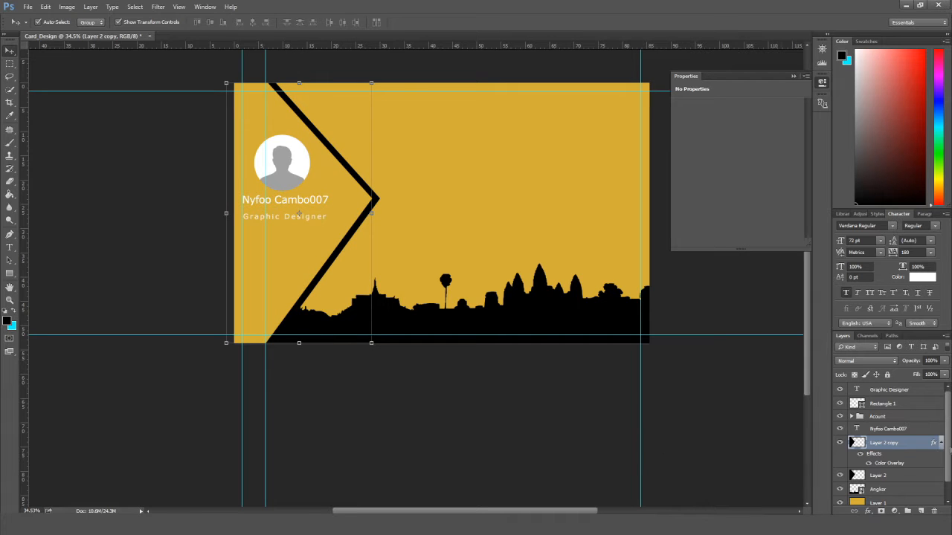
left_click(941, 442)
Duplicate the black chevron above the gold copy and nudge it to leave a thin gold stripe.
left_click(903, 456)
key("ctrl+j")
left_click_drag(903, 456, 914, 430)
key("Left")
key("Left")
key("Left")
key("Left")
key("Left")
key("Left")
key("Left")
key("Left")
key("Left")
key("Left")
key("Left")
key("Left")
key("Left")
key("Left")
key("Left")
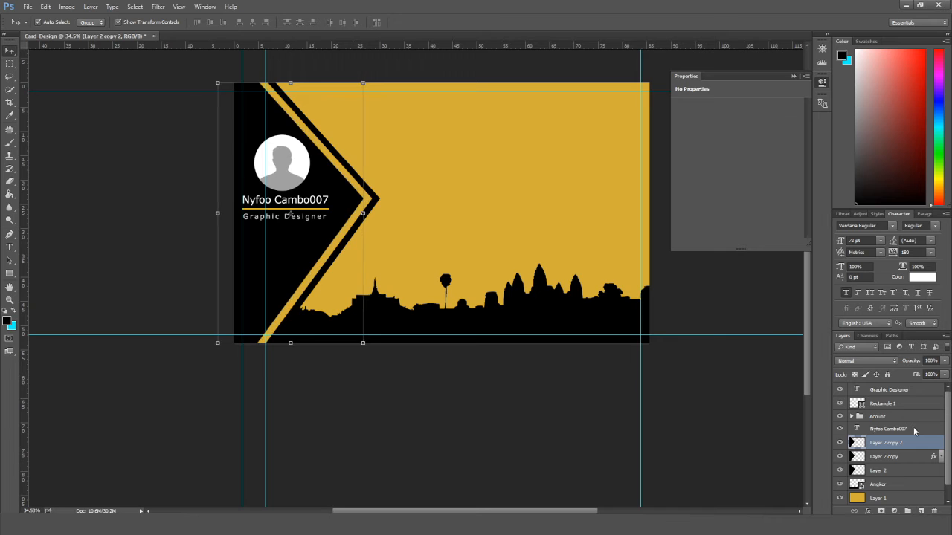
key("Right")
key("Right")
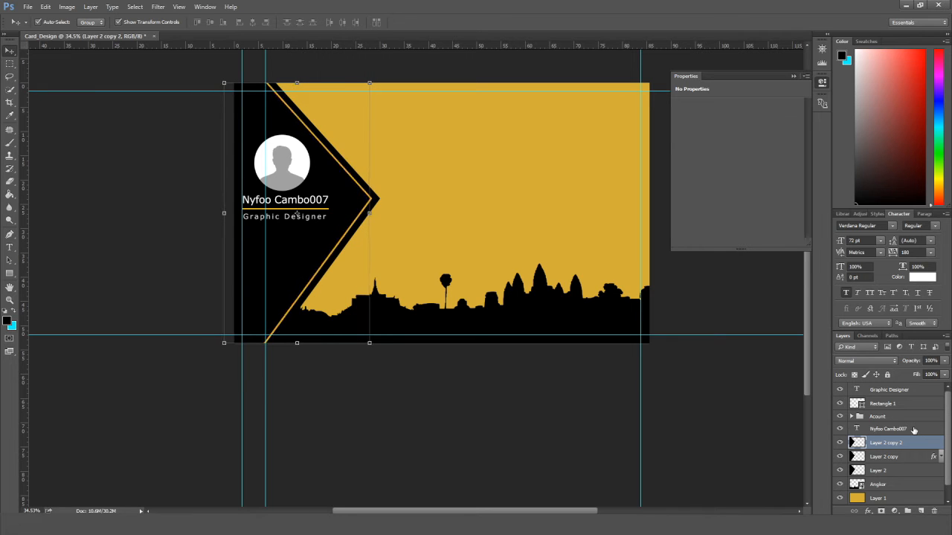
key("Right")
scroll(595, 350, "down", 5)
left_click(352, 258)
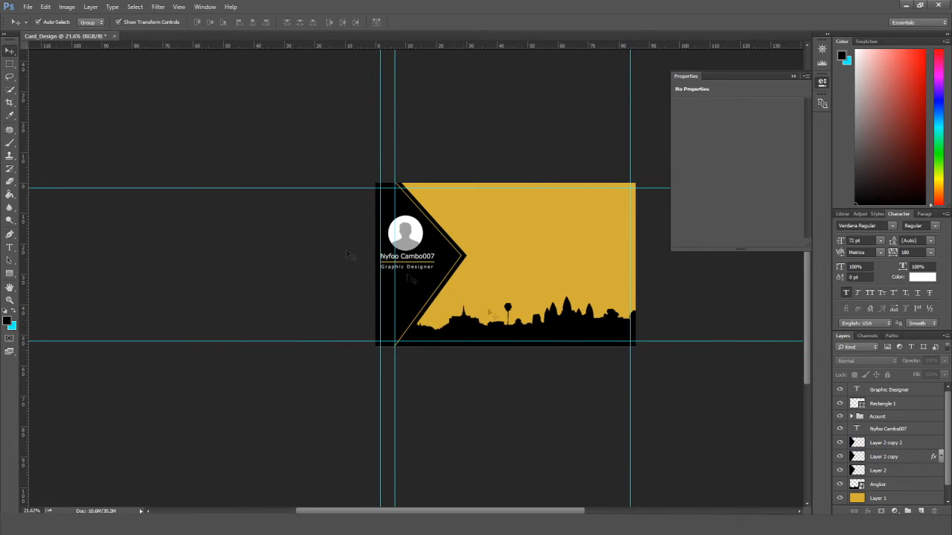
scroll(559, 348, "up", 5)
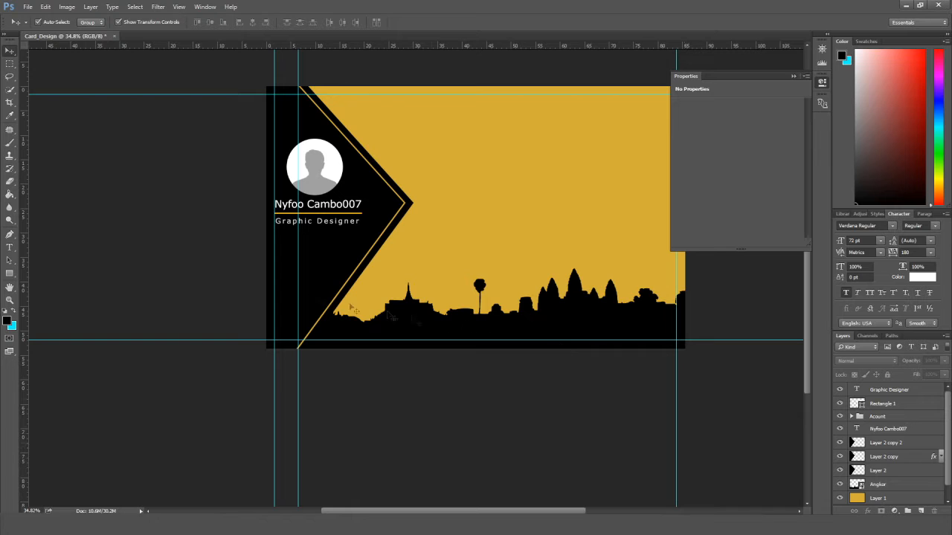
Drag the mail_122991 envelope icon from the Explorer folder onto the card.
left_click_drag(507, 293, 420, 306)
scroll(429, 312, "up", 1)
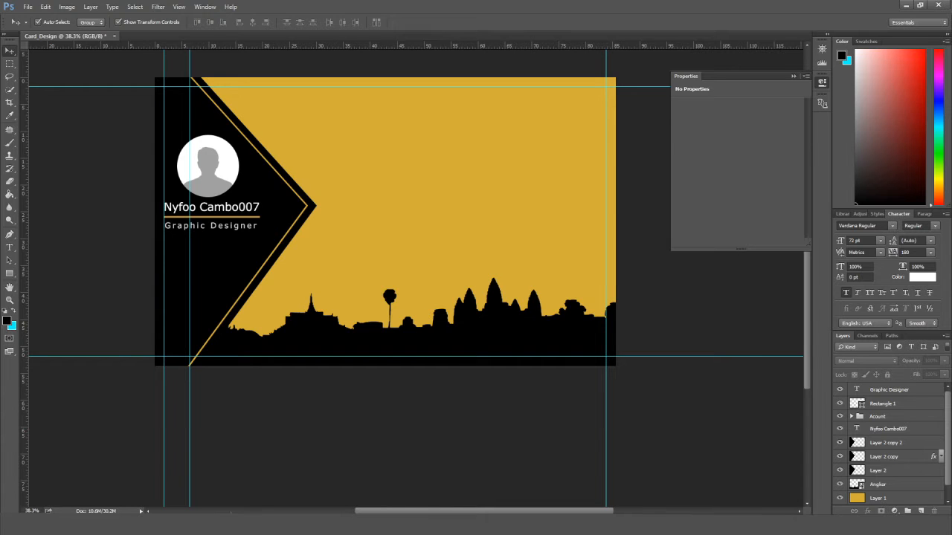
key("alt+Tab")
left_click_drag(495, 206, 414, 135)
scroll(444, 166, "up", 4)
scroll(424, 149, "down", 2)
Place the mail icon on the card.
left_click(10, 53)
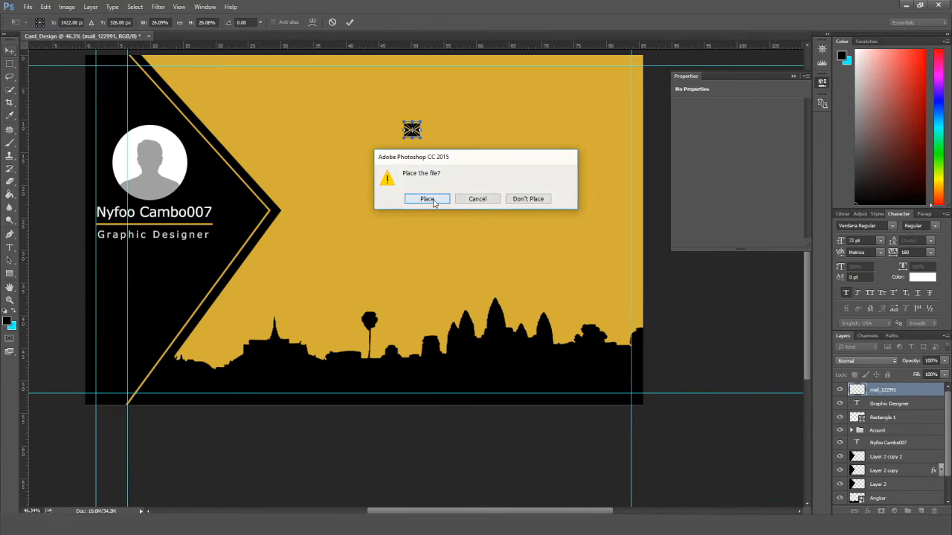
left_click(425, 199)
scroll(521, 242, "up", 3)
scroll(543, 223, "down", 6)
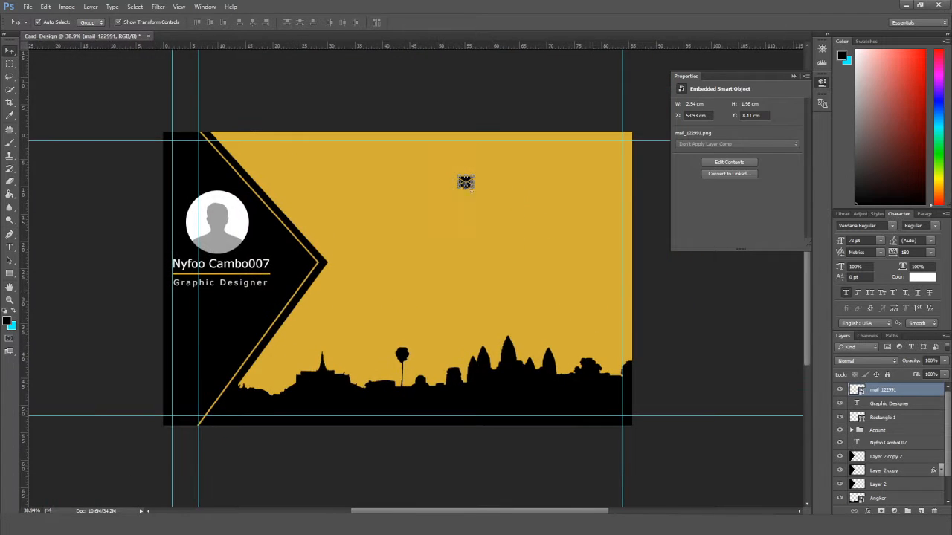
scroll(467, 190, "up", 4)
left_click(480, 185)
left_click(470, 180)
left_click(470, 181)
left_click(9, 54)
Move the mail icon higher toward the card's top right.
left_click(426, 199)
left_click_drag(470, 176, 472, 154)
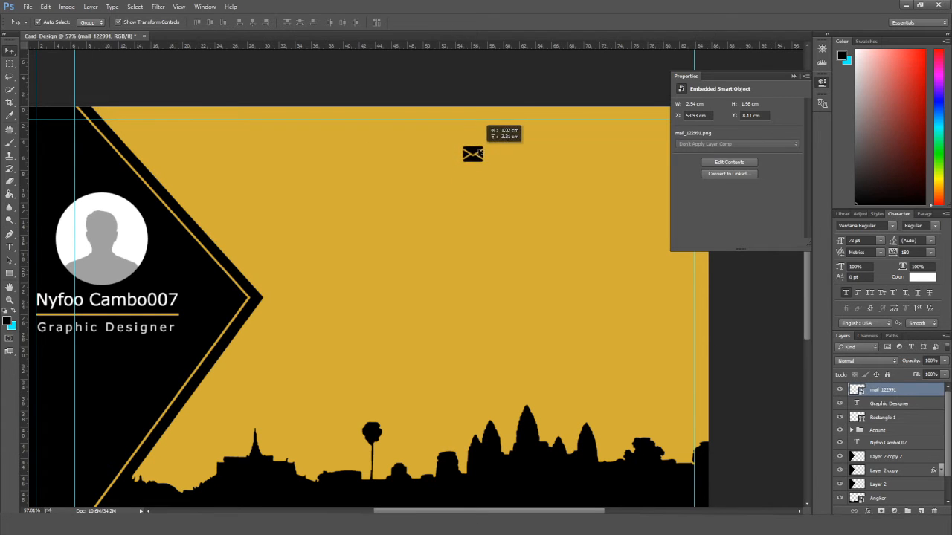
scroll(521, 248, "down", 3)
scroll(461, 270, "up", 2)
left_click_drag(515, 298, 416, 291)
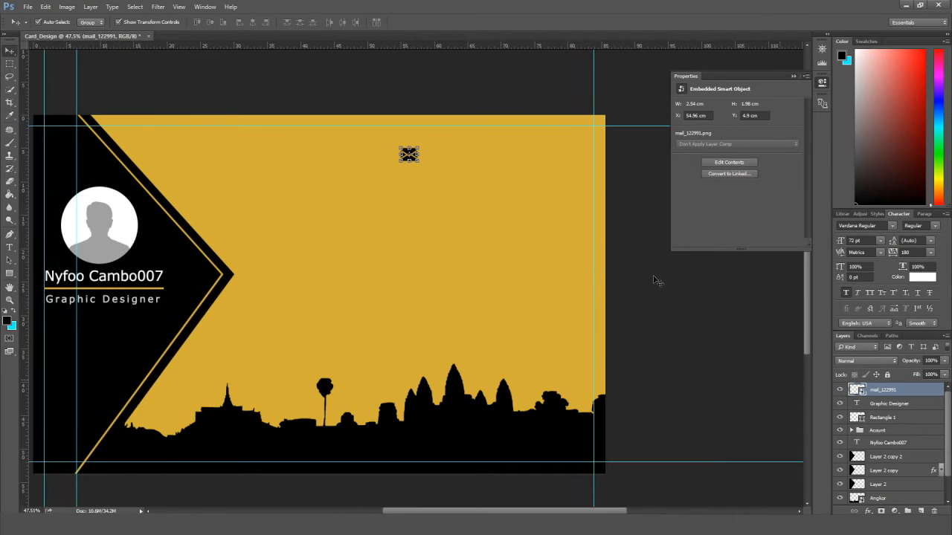
left_click(659, 281)
Type a sample e-mail address beside the icon and tighten its tracking to 40.
left_click(11, 249)
left_click(433, 154)
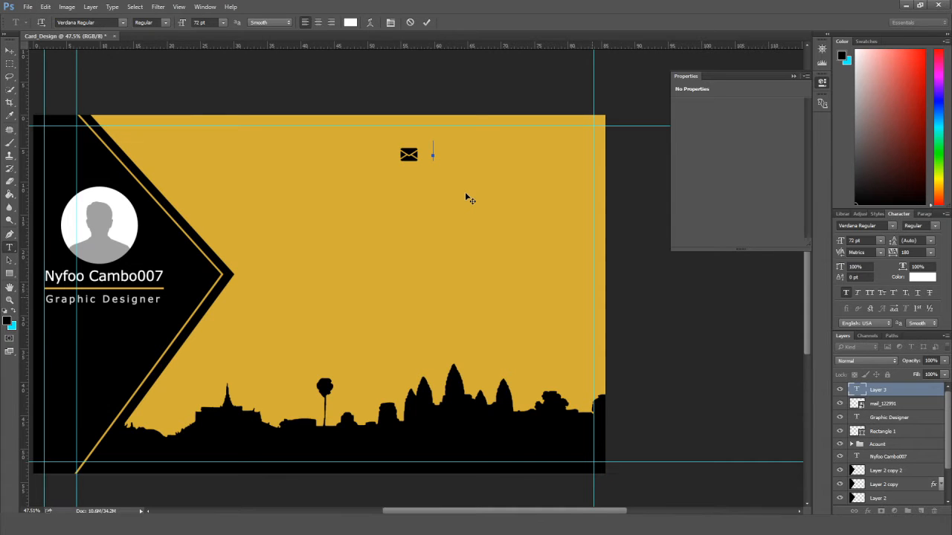
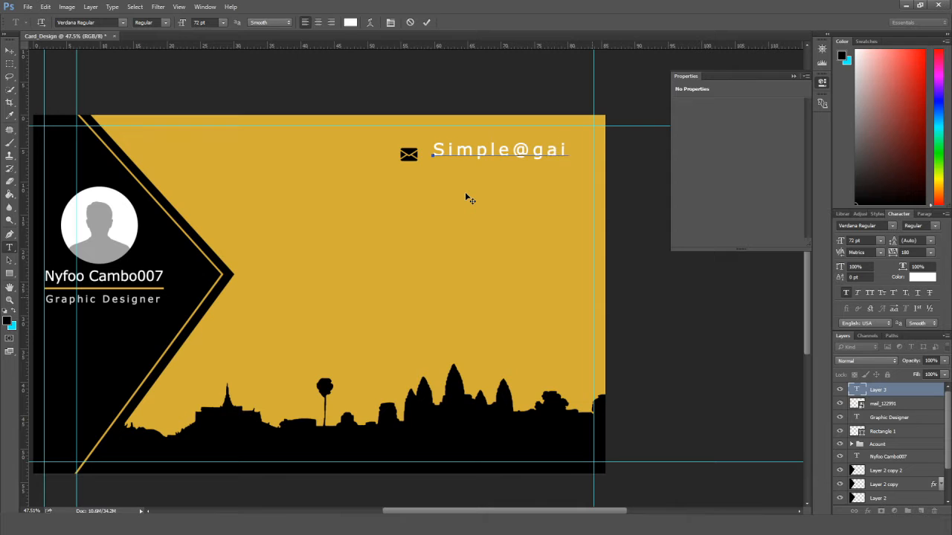
key("ctrl+a")
left_click_drag(896, 255, 911, 255)
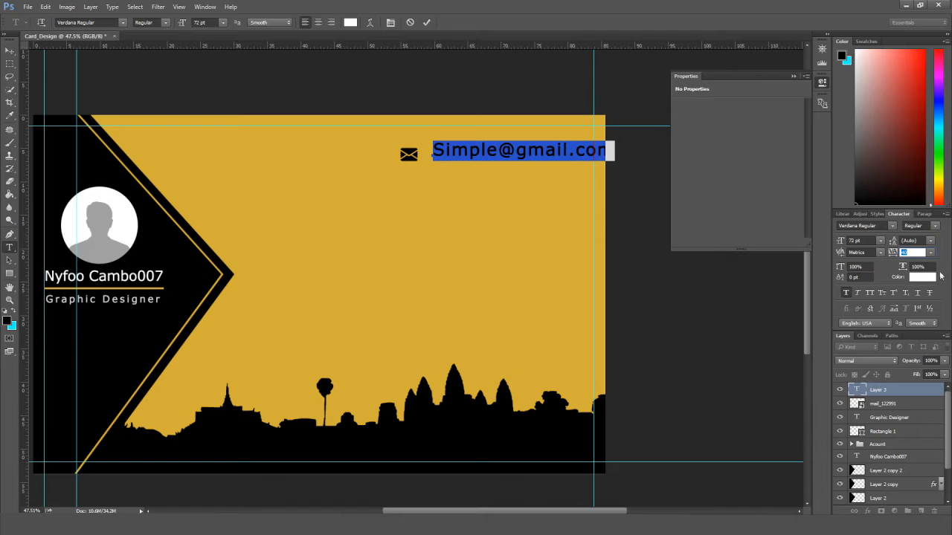
Scale the e-mail text to 79% and position it next to the mail icon.
left_click(10, 52)
left_click_drag(467, 152, 459, 157)
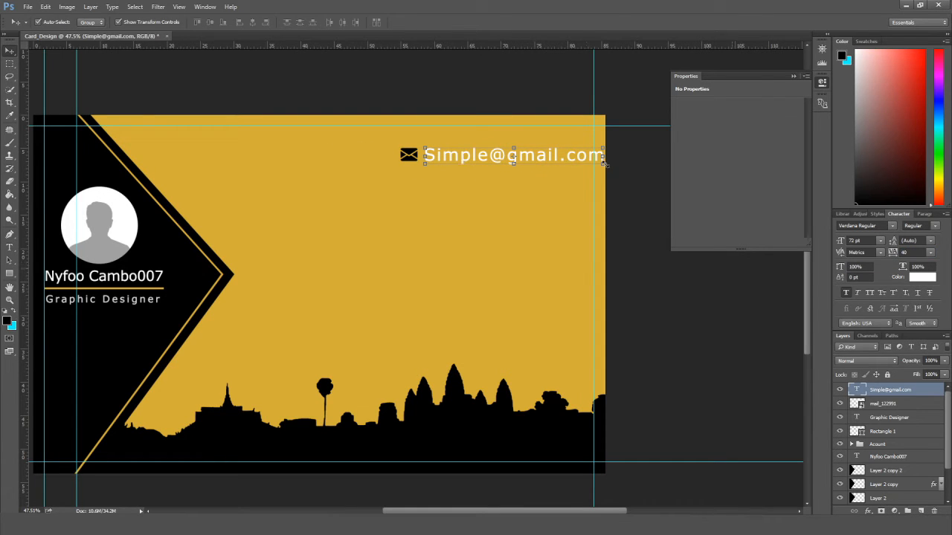
left_click_drag(603, 163, 585, 162)
left_click_drag(535, 157, 520, 154)
scroll(524, 155, "up", 3)
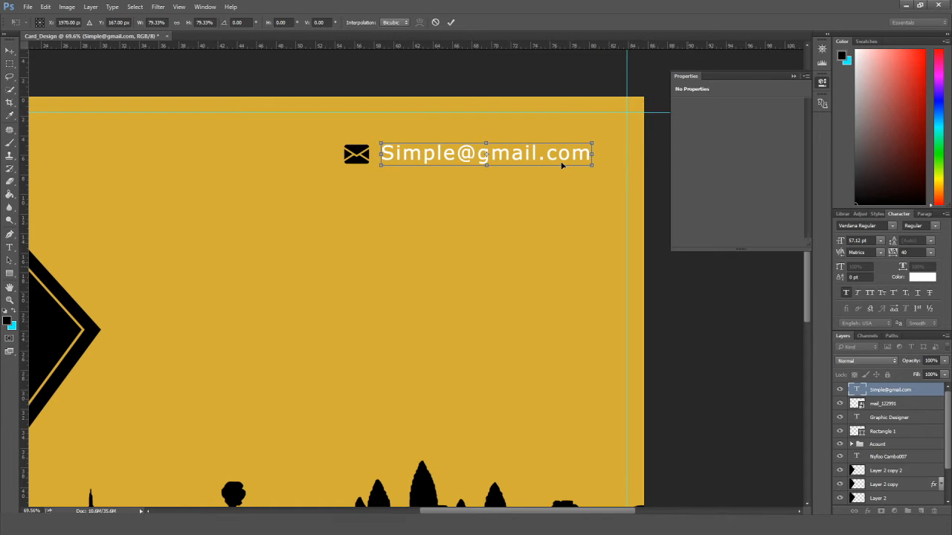
key("v")
key("Return")
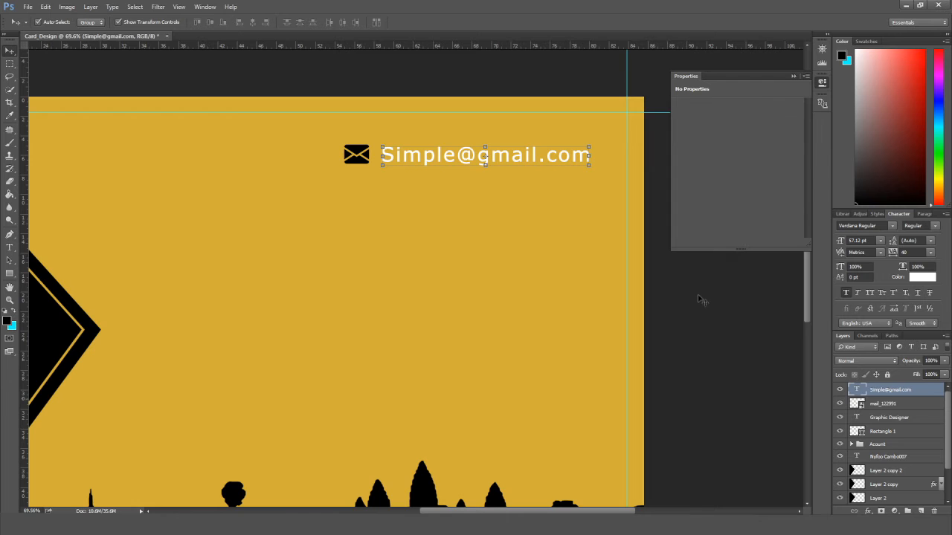
left_click(699, 297)
scroll(701, 299, "down", 3)
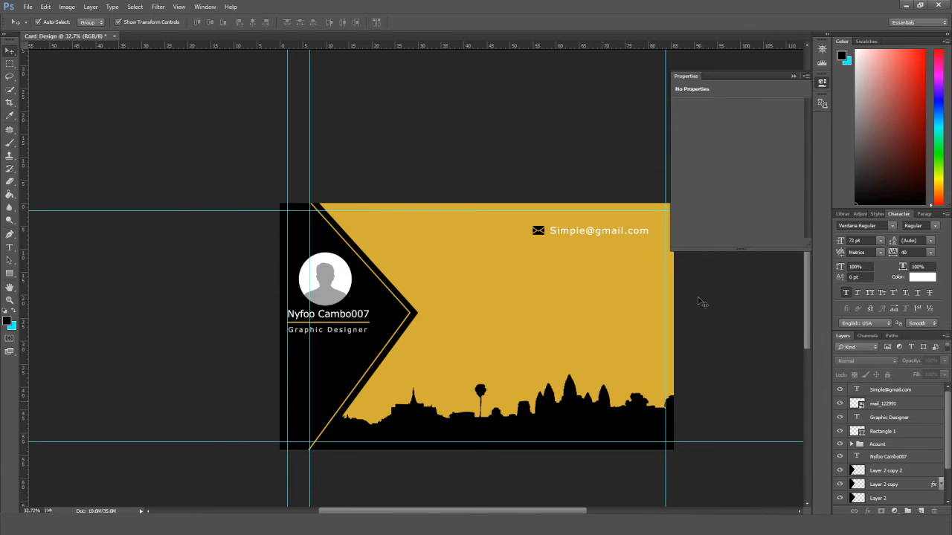
Bring the 9-512 phone icon onto the card, shrink it and place it under the mail icon.
left_click_drag(585, 318, 508, 304)
scroll(548, 309, "up", 2)
key("alt+Tab")
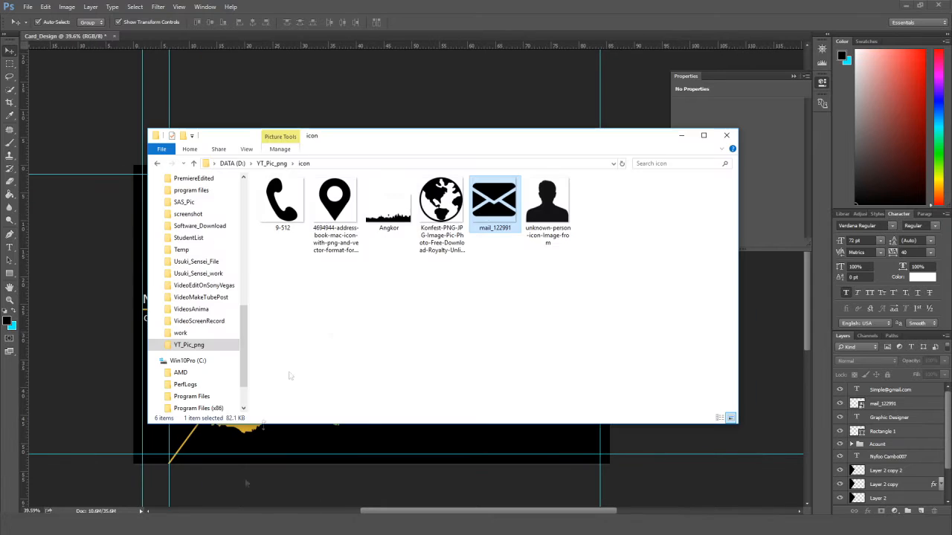
left_click_drag(283, 203, 422, 113)
left_click_drag(379, 331, 455, 253)
scroll(460, 251, "up", 4)
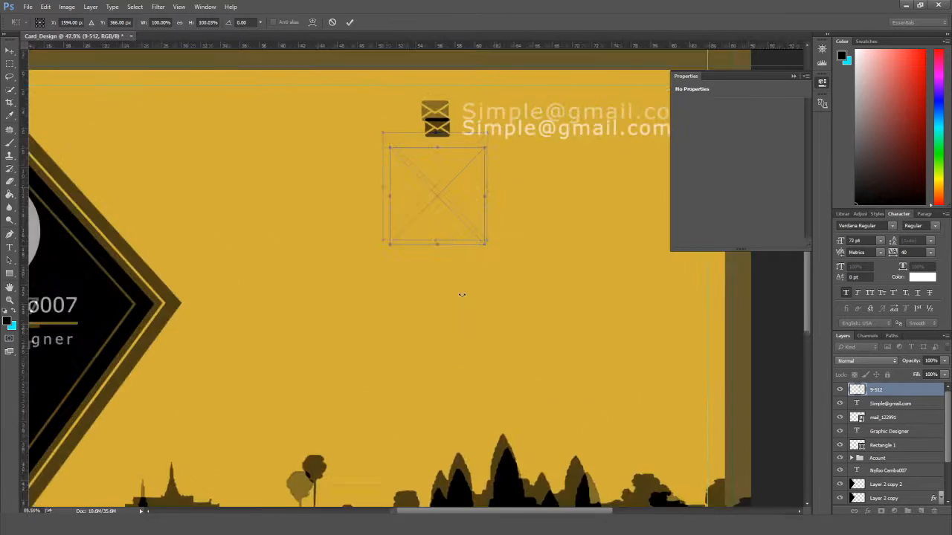
left_click_drag(488, 283, 437, 198)
scroll(438, 201, "up", 2)
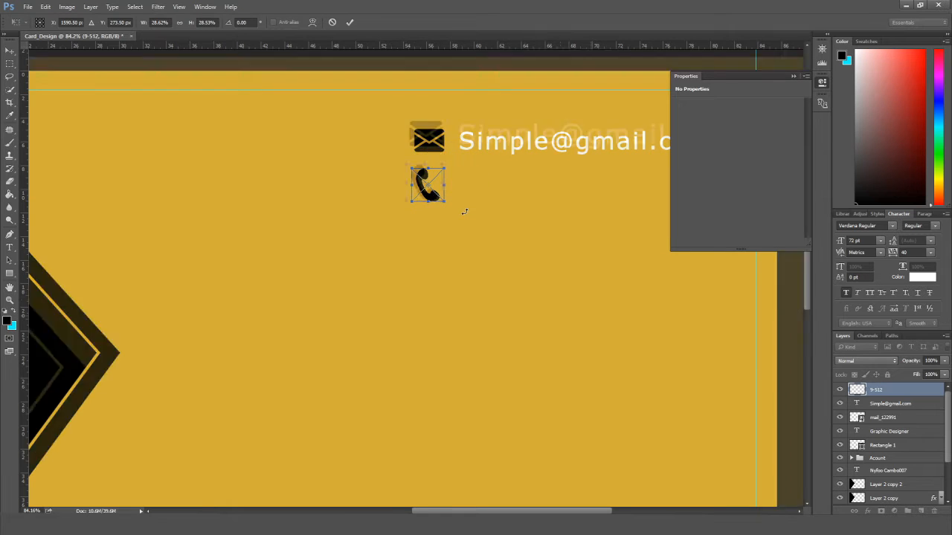
left_click(9, 50)
left_click(421, 198)
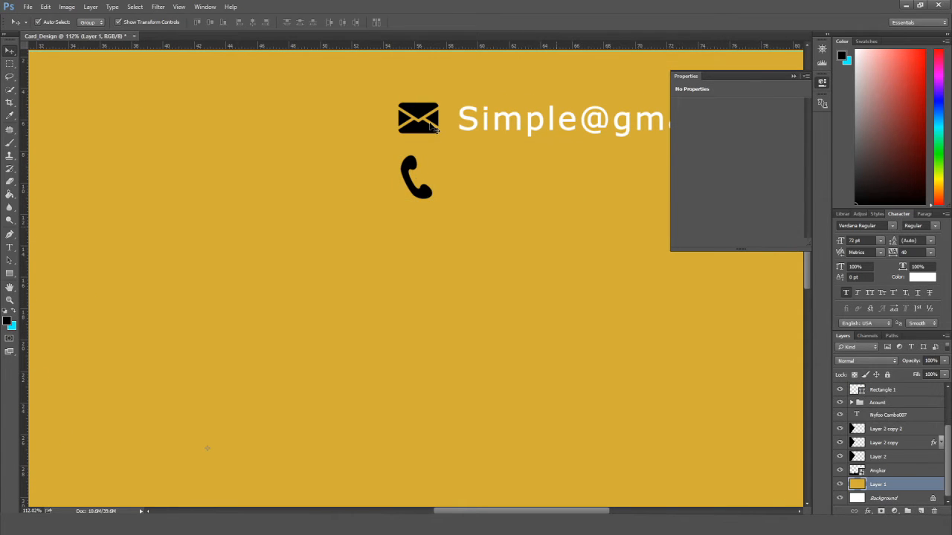
Set the phone icon's position to X 54.96 cm and Y 4, matching the mail icon.
left_click(418, 118)
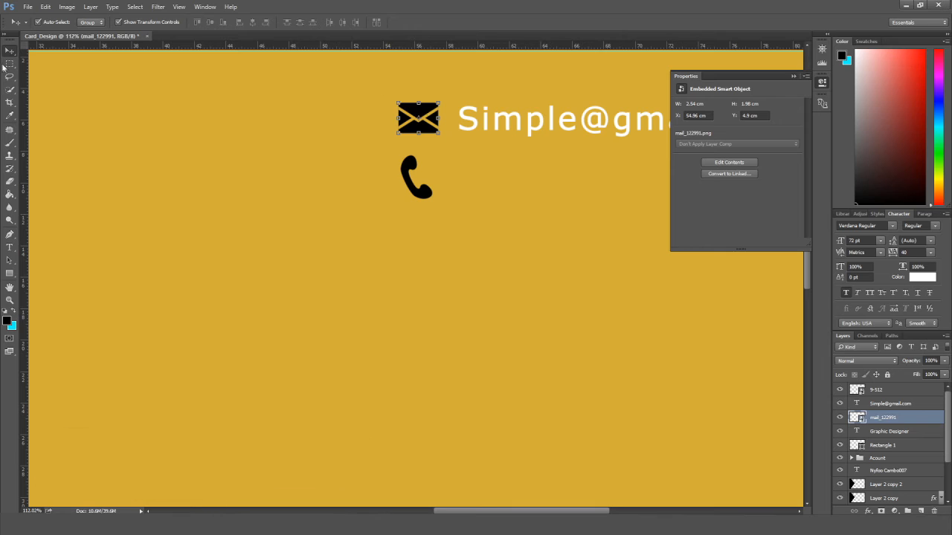
left_click(420, 188)
left_click(698, 116)
type("54.96")
key("Tab")
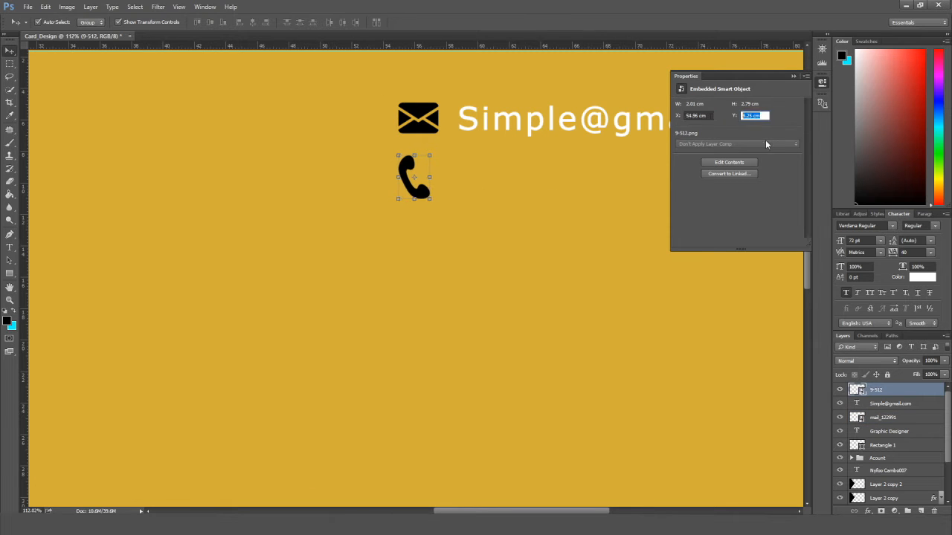
type("4")
key("Return")
Nudge the phone icon with the arrow keys into line beneath the mail icon.
key("shift+Down")
key("shift+Down")
key("shift+Down")
key("shift+Down")
key("shift+Down")
key("shift+Down")
key("shift+Down")
key("shift+Down")
key("shift+Right")
key("shift+Down")
key("Down")
key("Down")
key("Down")
key("Down")
key("Down")
key("Down")
key("Down")
key("Down")
key("Down")
key("Down")
key("Down")
key("Down")
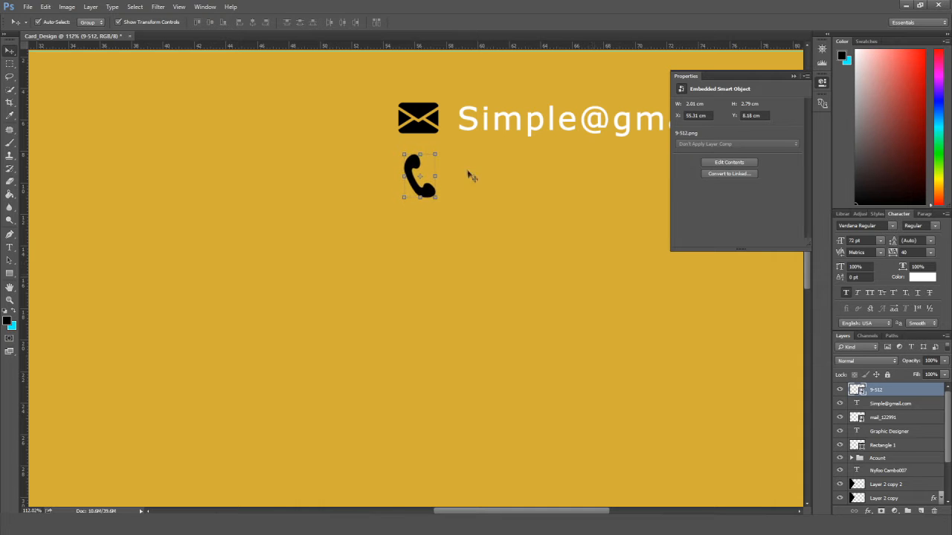
scroll(469, 175, "down", 5)
left_click_drag(555, 247, 503, 244)
key("Down")
key("Left")
key("Left")
scroll(442, 198, "up", 1)
left_click(446, 139)
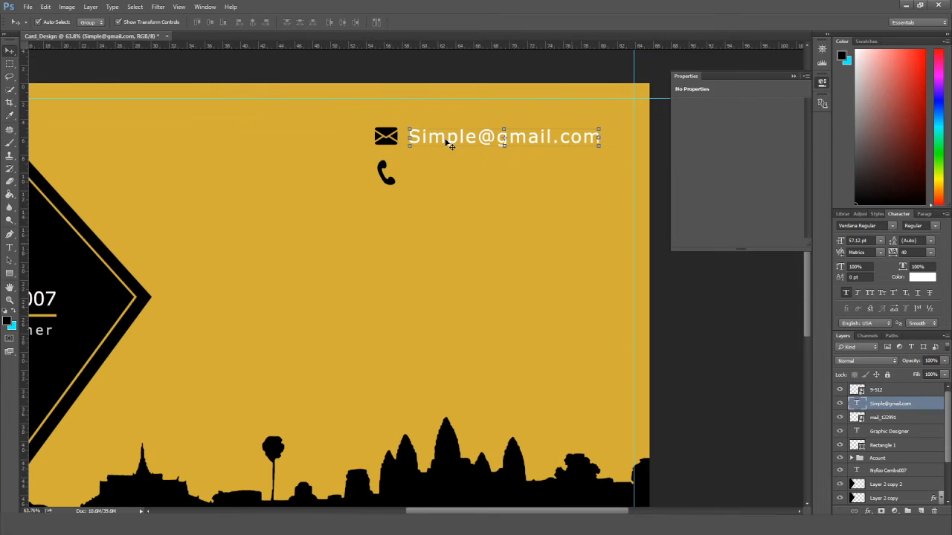
Duplicate the e-mail line beside the phone icon and retype it as a placeholder phone number.
key("ctrl+j")
left_click_drag(446, 137, 446, 140)
key("shift+Down")
key("shift+Down")
key("shift+Down")
key("shift+Down")
key("shift+Down")
key("shift+Down")
key("shift+Down")
key("shift+Down")
key("shift+Down")
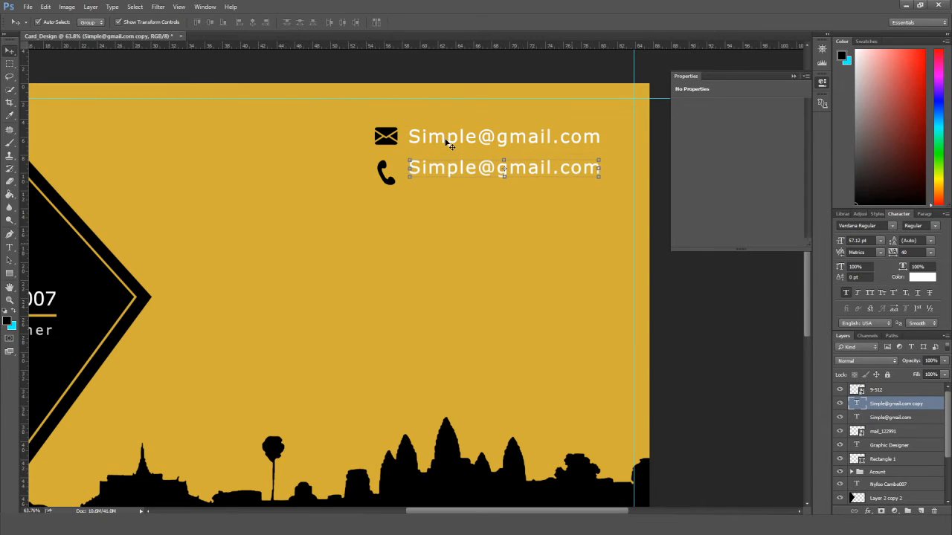
key("t")
left_click(445, 169)
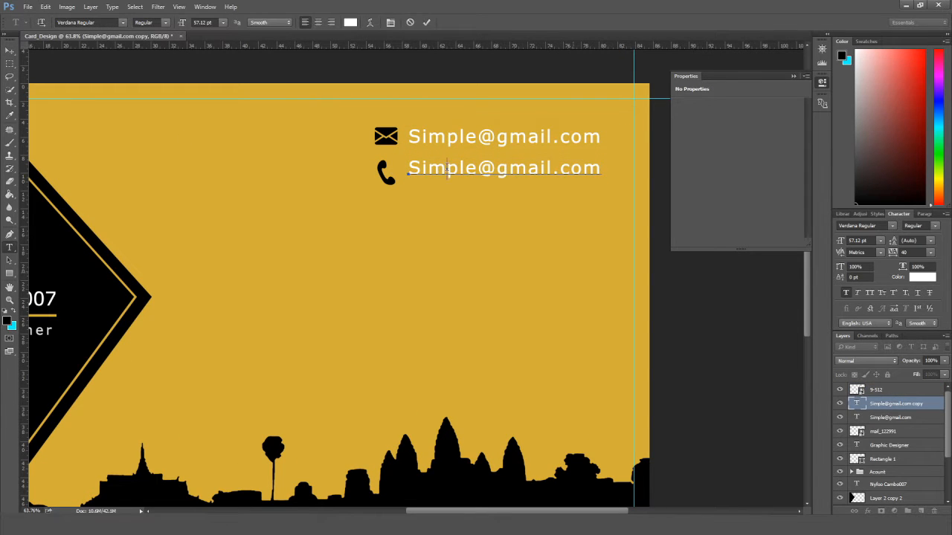
key("ctrl+a")
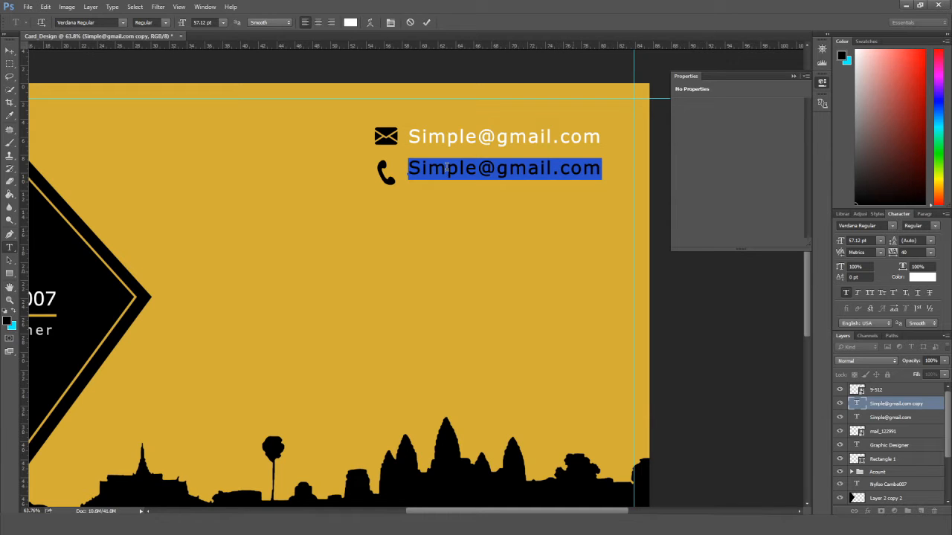
key("BackSpace")
type("+855")
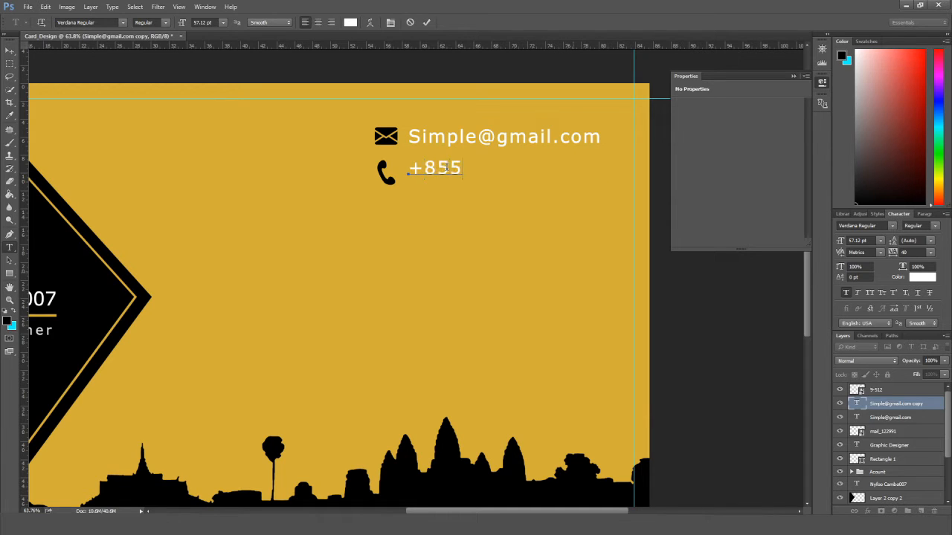
type(" xxx xxx xxx")
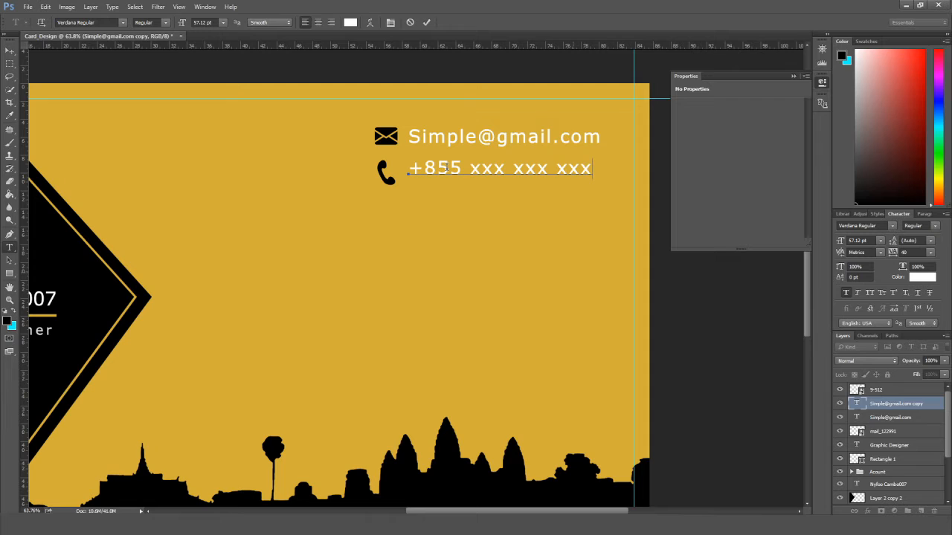
key("BackSpace")
key("BackSpace")
type("x")
left_click(11, 52)
key("Up")
key("Up")
key("Up")
key("Up")
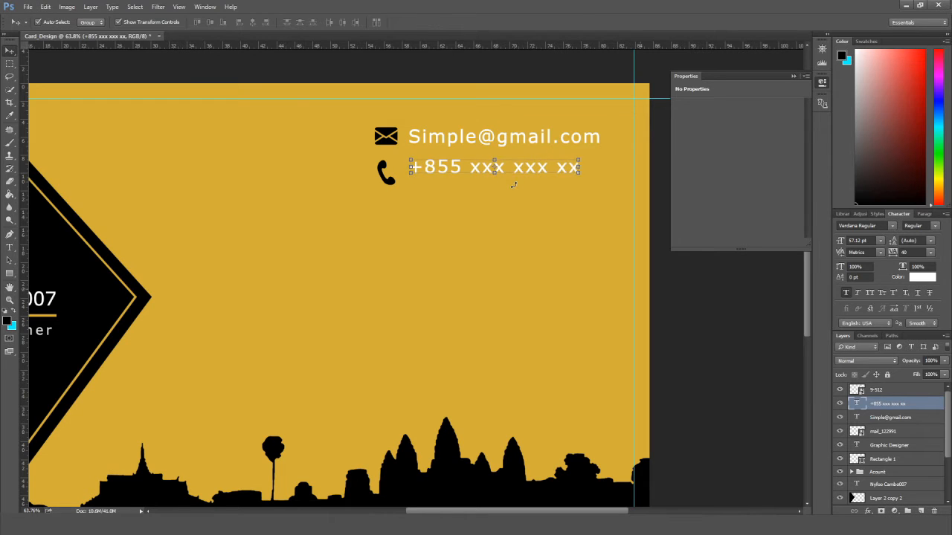
Copy the phone number line below the original and shift the phone icon slightly down.
key("ctrl+j")
key("shift+Down")
key("shift+Down")
key("shift+Down")
key("shift+Down")
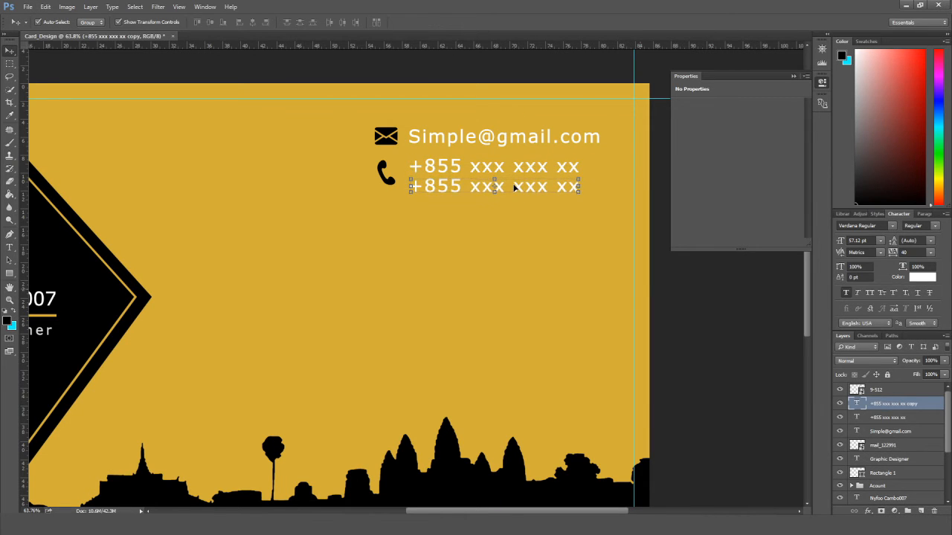
left_click_drag(392, 184, 392, 188)
Nudge both phone number lines up together beside the icon, then deselect everything.
scroll(719, 314, "down", 3)
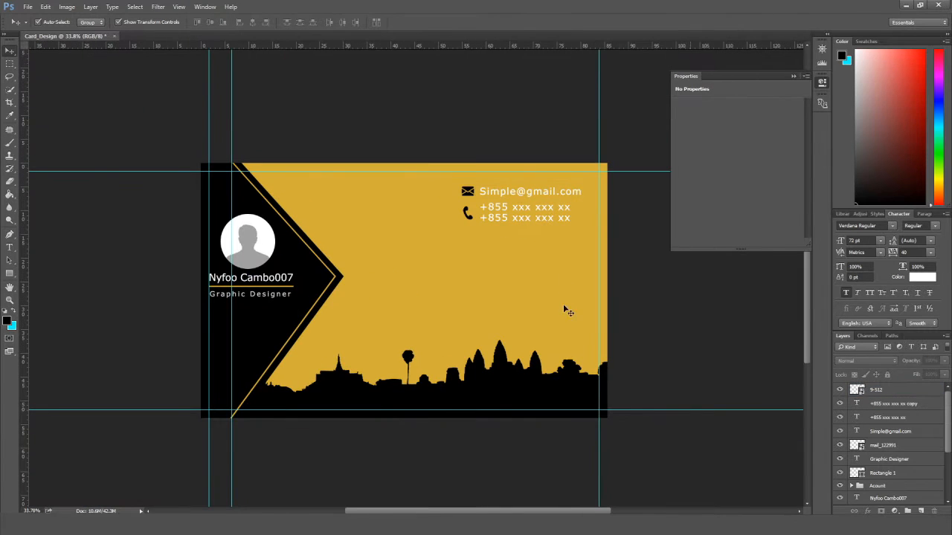
left_click(530, 212)
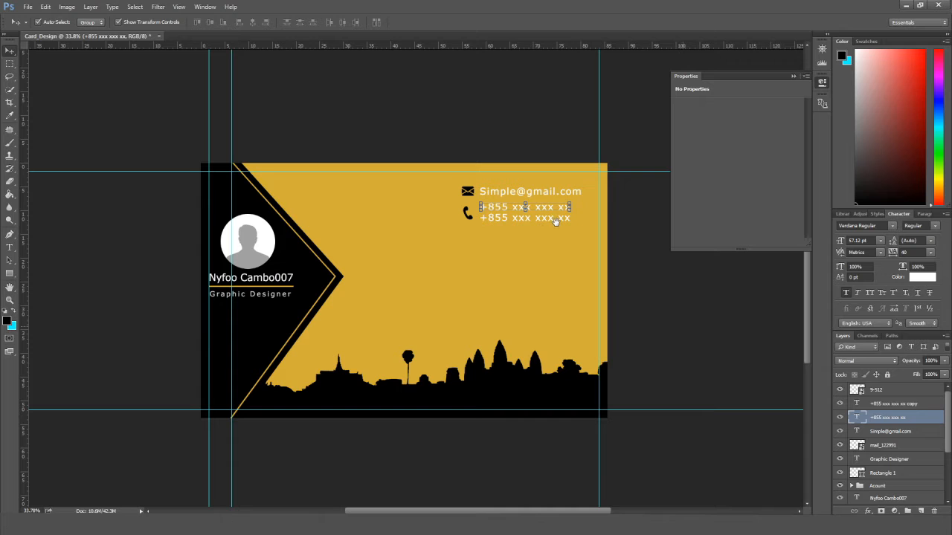
left_click(889, 404)
left_click(900, 420, "shift")
key("Up")
key("Up")
key("Up")
key("Up")
key("Up")
left_click(725, 360)
left_click(469, 217)
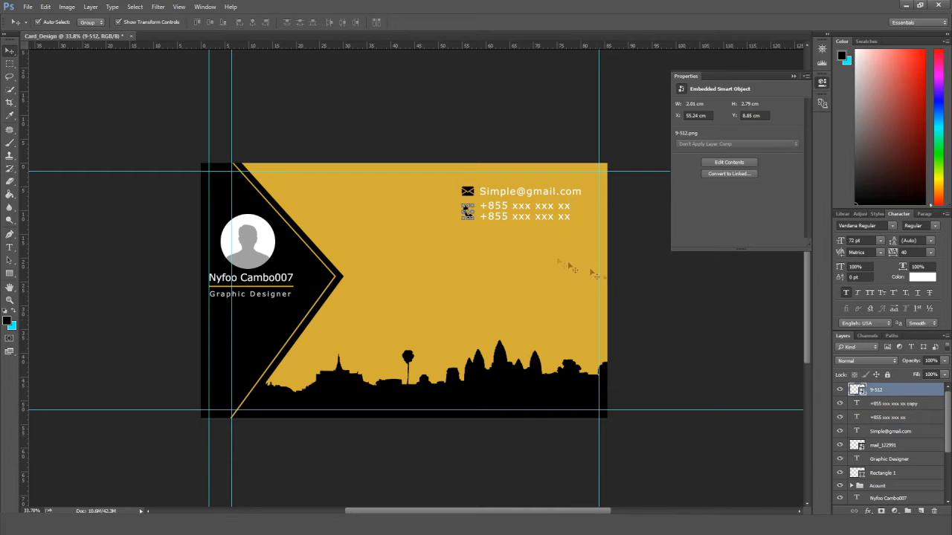
left_click(652, 295)
scroll(653, 294, "down", 2)
scroll(655, 293, "up", 2)
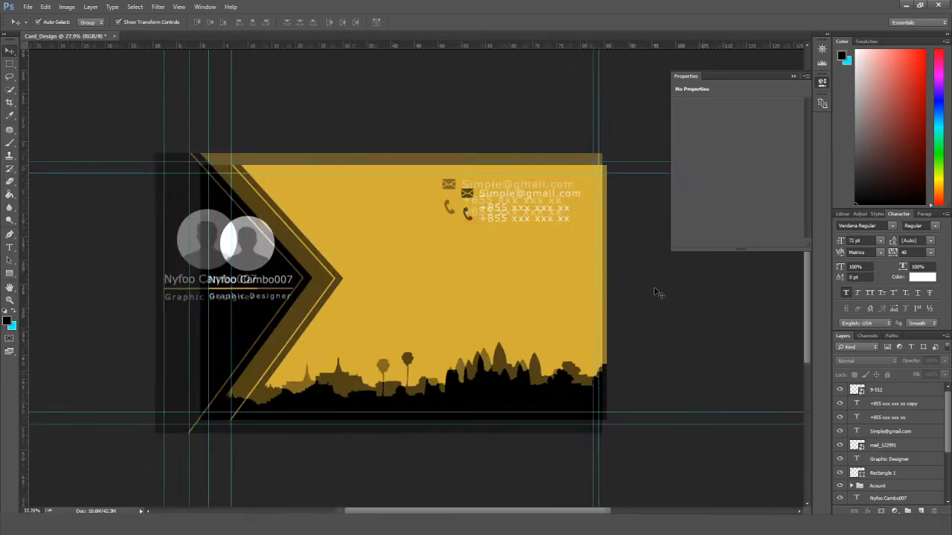
key("alt+Tab")
Place the location-pin image on the card at X 54.96 cm, Y 4.9 cm.
left_click(335, 208)
left_click_drag(335, 208, 421, 245)
key("Return")
scroll(449, 268, "up", 2)
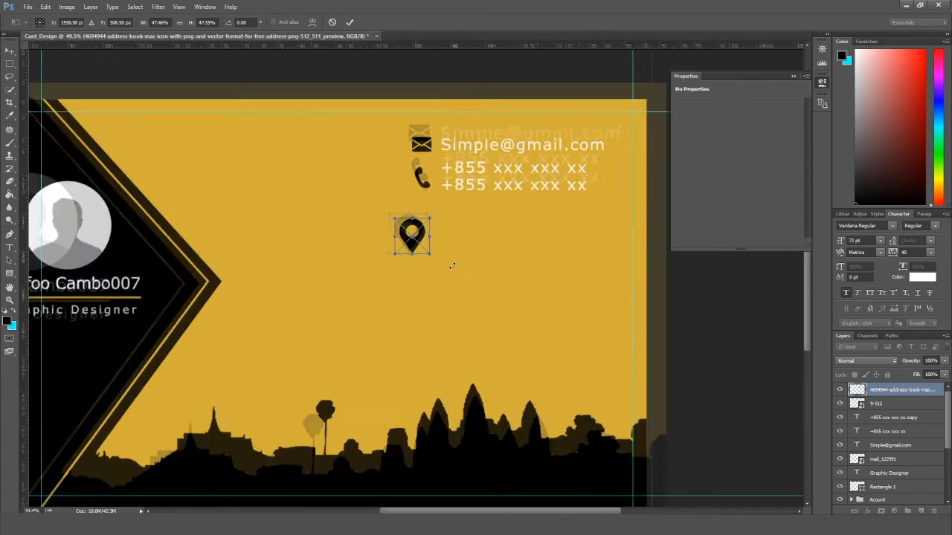
left_click(697, 115)
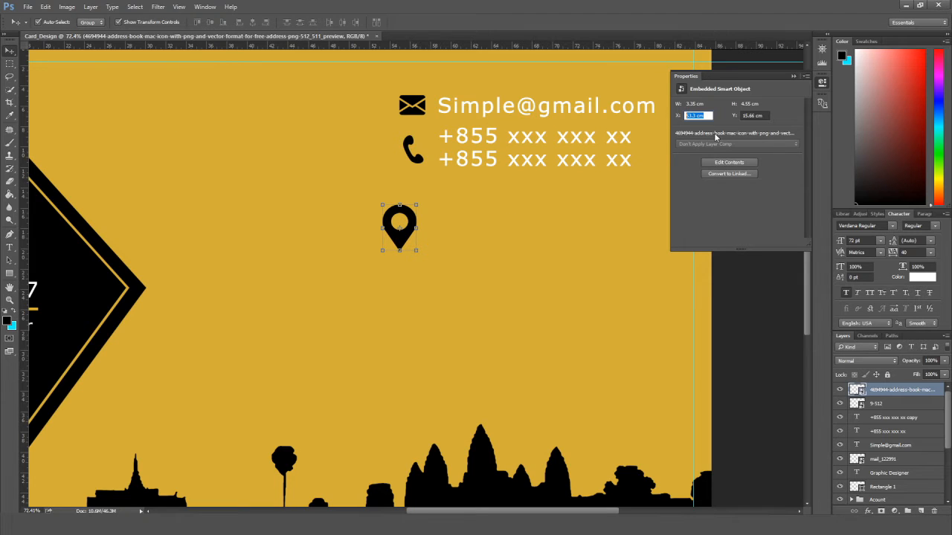
type("54.96")
key("Tab")
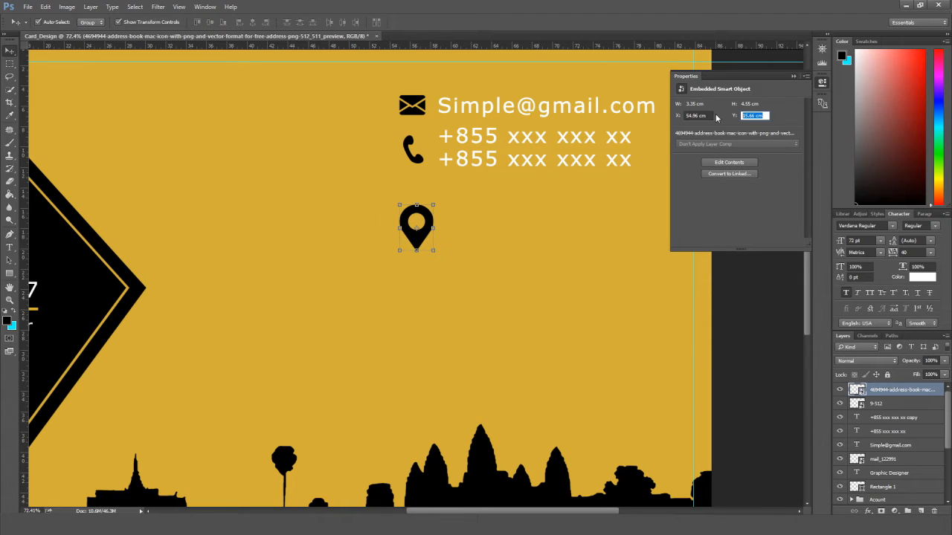
type("4.9")
key("Return")
Move the pin below the phone icon, shrink it to match, and set a phone-line copy beside it.
left_click_drag(427, 126, 424, 206)
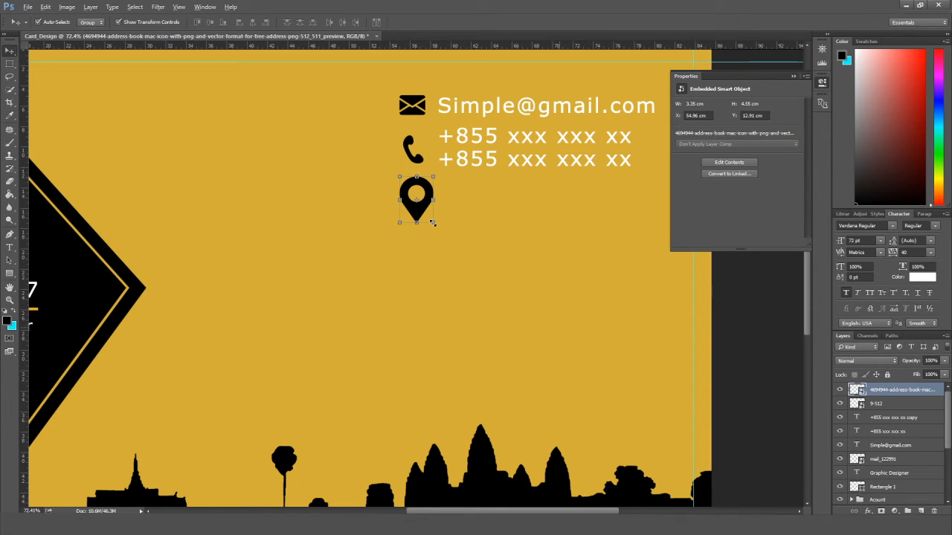
left_click(433, 223)
left_click_drag(433, 224, 414, 194)
left_click(417, 198)
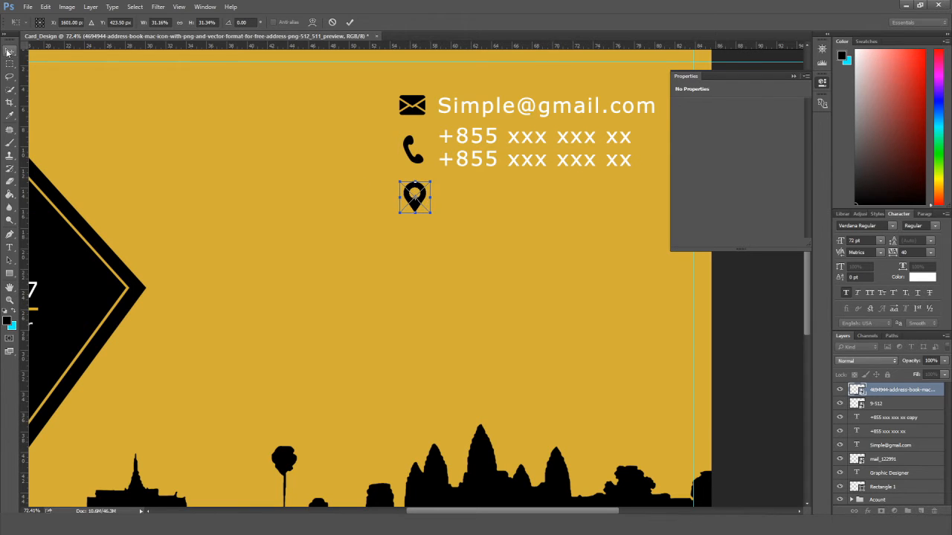
left_click(8, 52)
key("Return")
left_click(528, 160)
key("alt+Down")
key("shift+Down")
key("shift+Down")
key("shift+Down")
key("shift+Down")
key("shift+Down")
key("shift+Down")
key("shift+Down")
Retype the copied line beside the pin as 'Your City address,'.
left_click(10, 247)
left_click(540, 202)
key("ctrl+a")
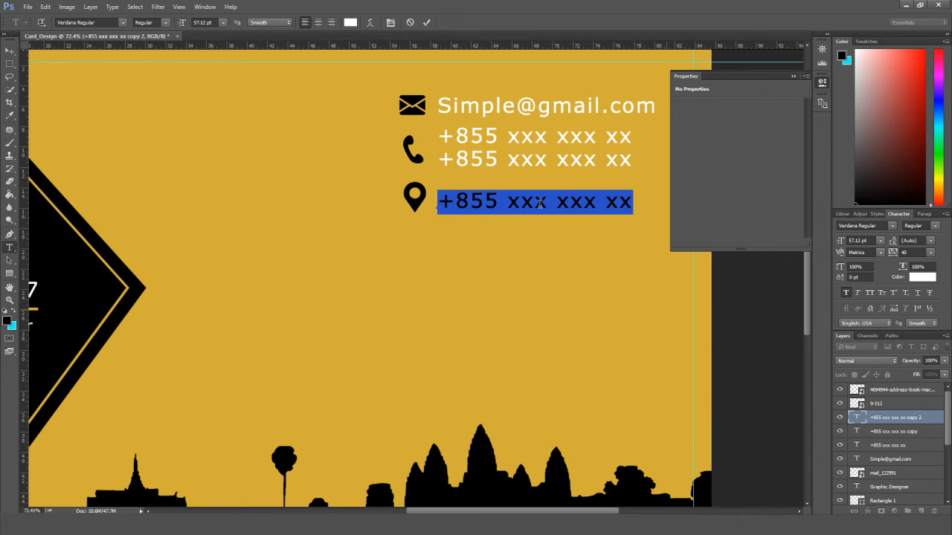
type("Your City Add")
key("BackSpace")
key("BackSpace")
key("BackSpace")
type("address")
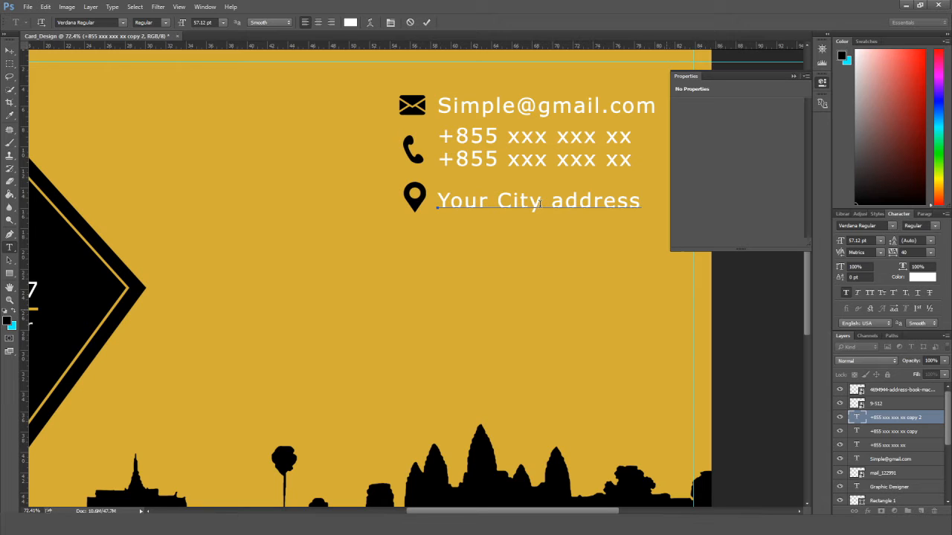
key("ctrl+Return")
Add a second line below it reading 'Street location, state'.
key("v")
left_click_drag(479, 205, 479, 214)
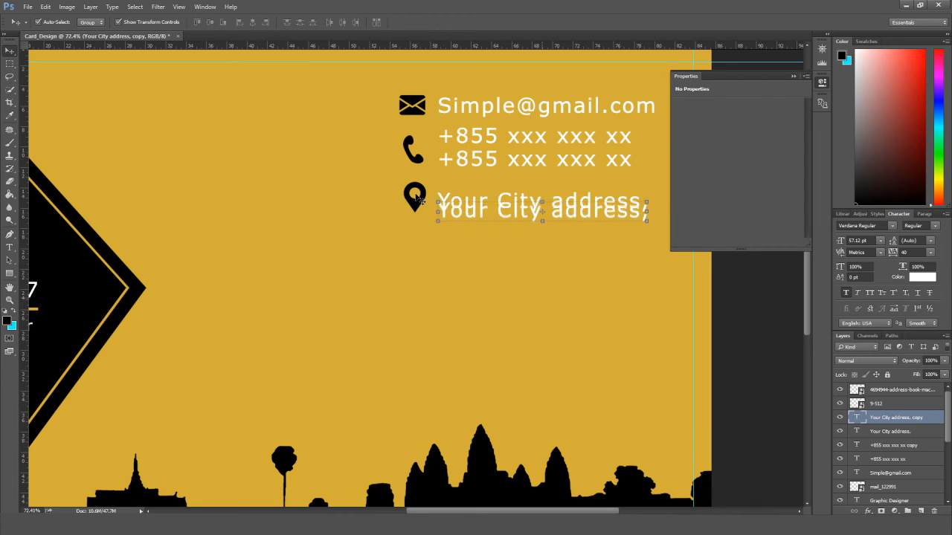
key("shift+Down")
key("shift+Down")
key("shift+Down")
double_click(486, 224)
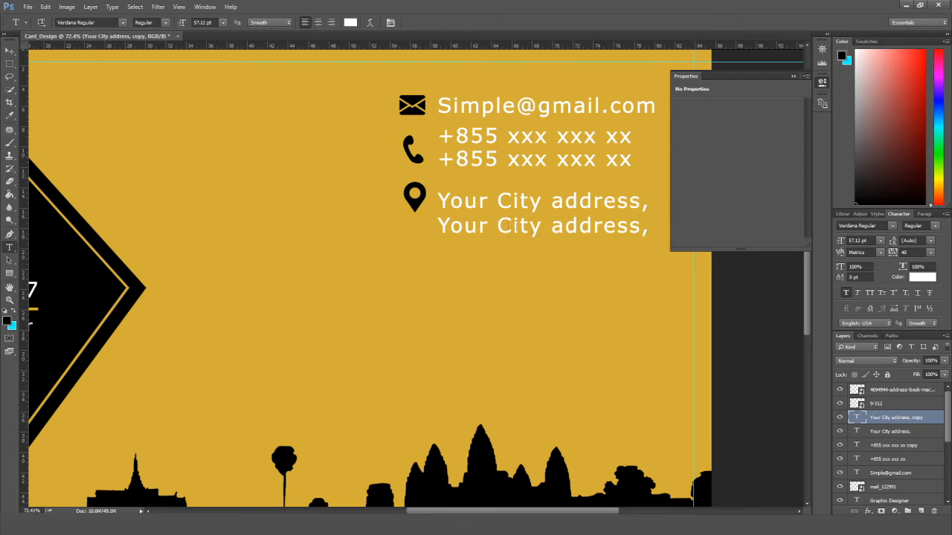
type("Strect")
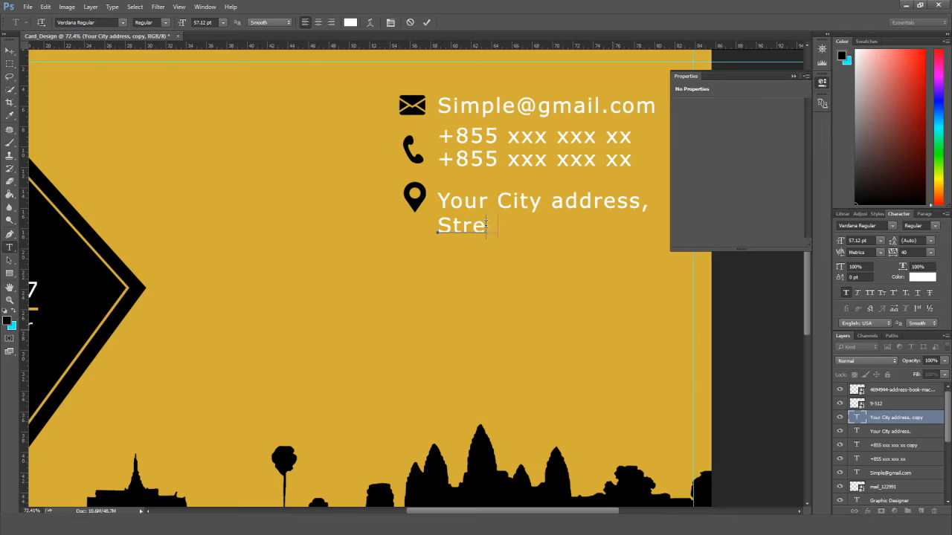
key("BackSpace")
key("BackSpace")
type("et location, stat")
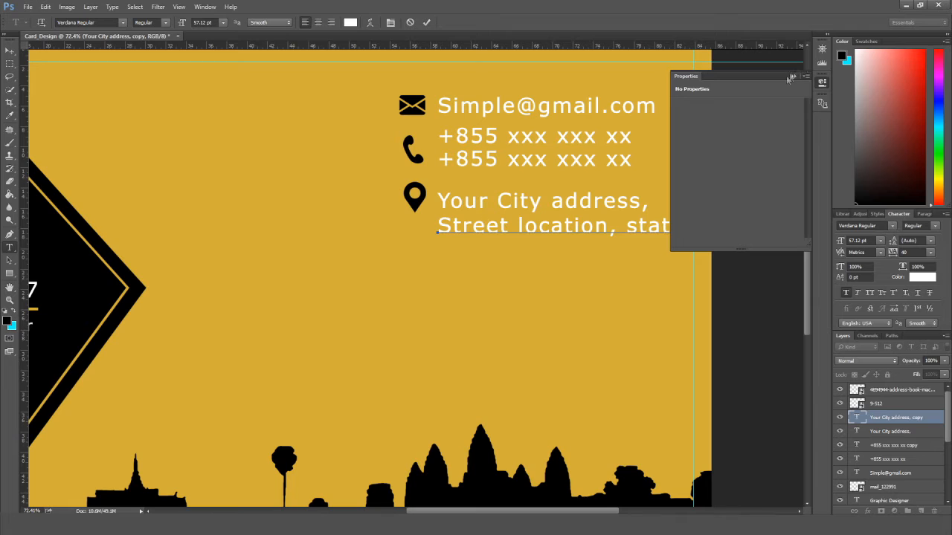
left_click(790, 78)
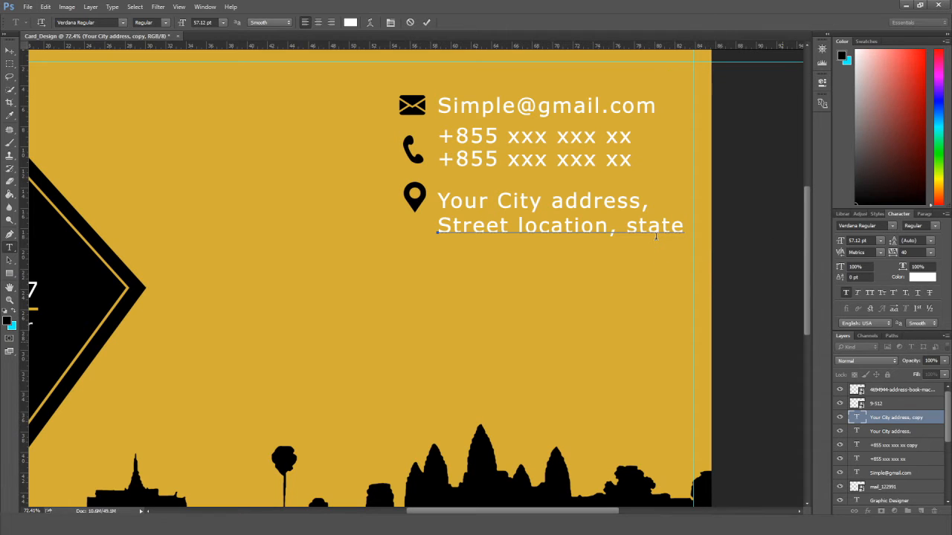
left_click(10, 52)
Add a third address line below reading 'Country.'.
key("ctrl+j")
key("shift+Down")
key("shift+Down")
key("shift+Down")
key("shift+Down")
double_click(478, 253)
type("Countr")
left_click(10, 51)
left_click(732, 273)
scroll(616, 278, "down", 5)
left_click(493, 230)
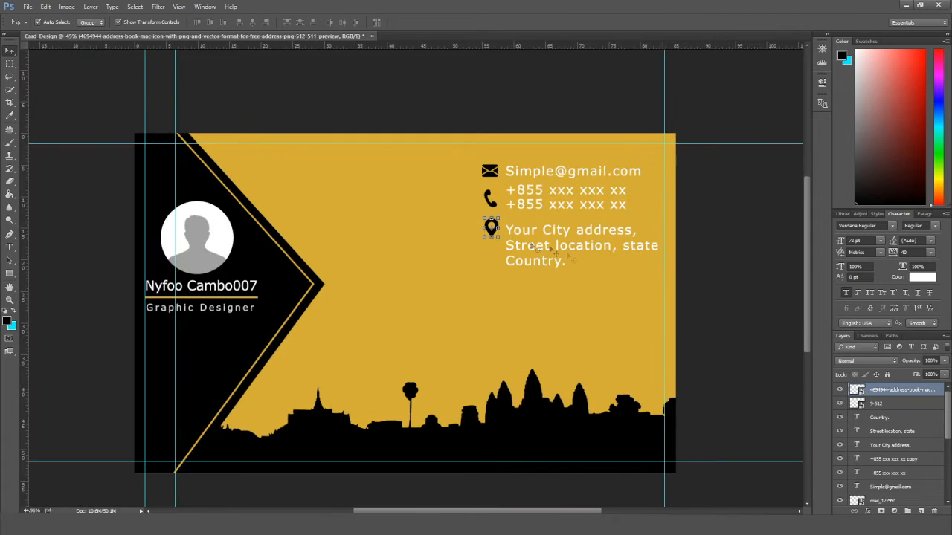
Place the globe icon image onto the card below the address.
left_click(734, 289)
scroll(734, 289, "down", 4)
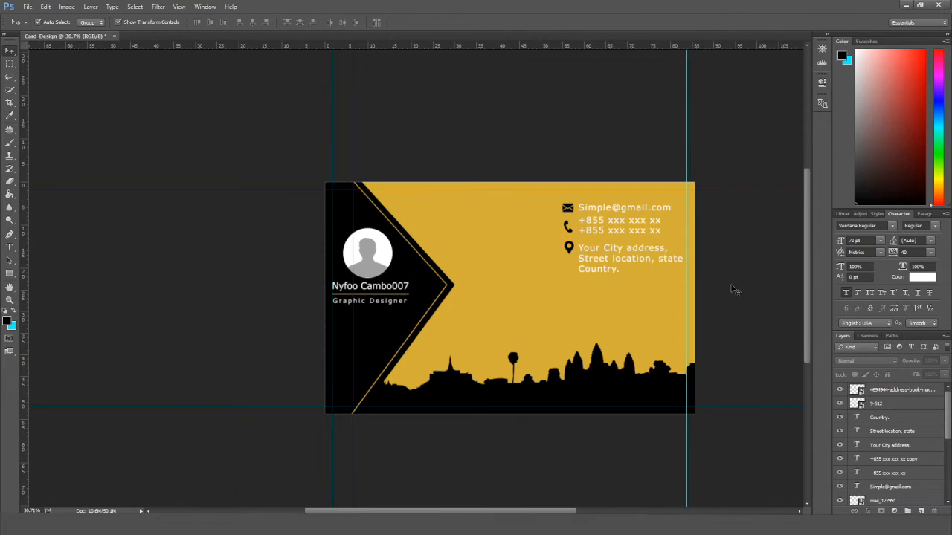
scroll(750, 317, "up", 8)
scroll(512, 297, "down", 2)
scroll(551, 273, "down", 1)
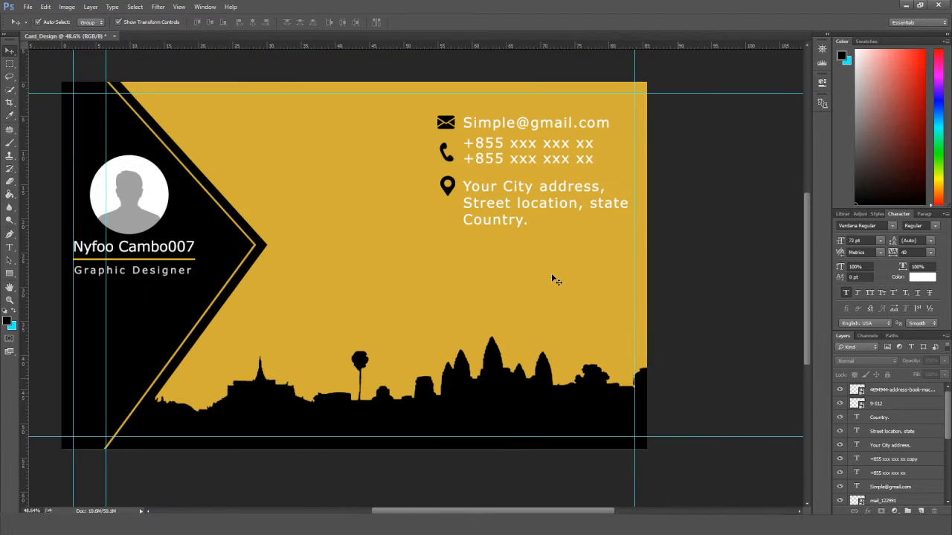
scroll(551, 273, "up", 1)
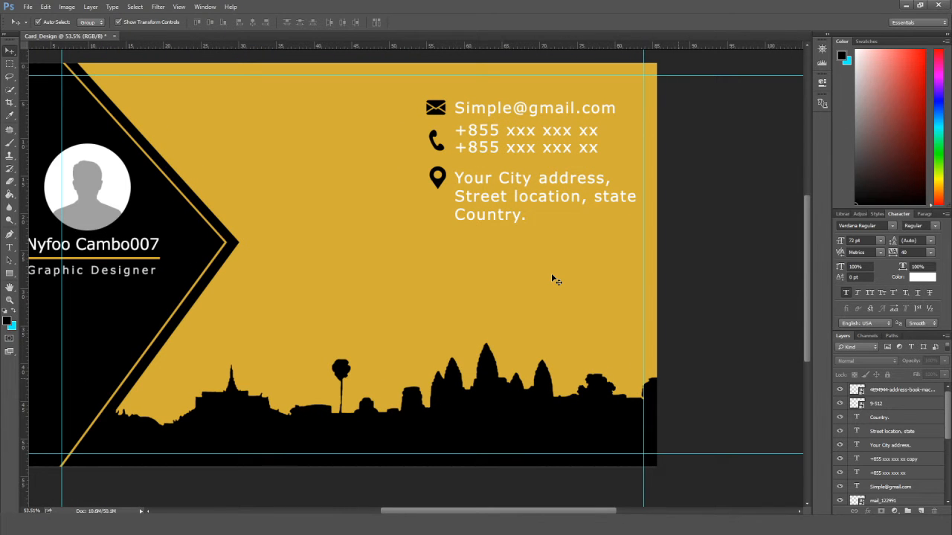
key("alt+Tab")
left_click_drag(442, 201, 383, 117)
left_click_drag(426, 301, 438, 274)
left_click(10, 52)
key("Return")
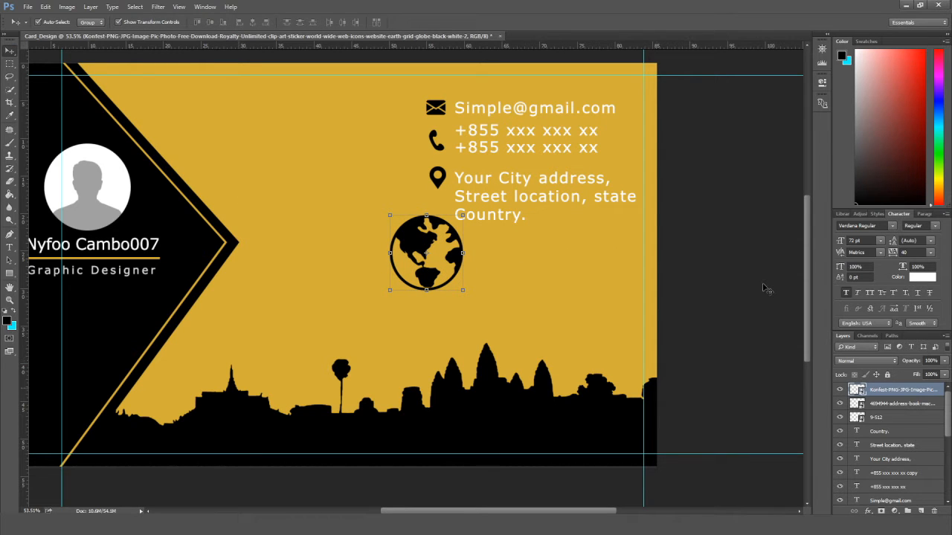
Shrink the globe beneath the pin and move the 'Country.' copy beside it.
left_click_drag(464, 292, 432, 226)
scroll(453, 263, "up", 5)
left_click(10, 53)
left_click(428, 199)
left_click(446, 244)
left_click_drag(512, 189, 512, 191)
key("shift+Down")
key("shift+Down")
key("shift+Down")
key("shift+Down")
key("shift+Down")
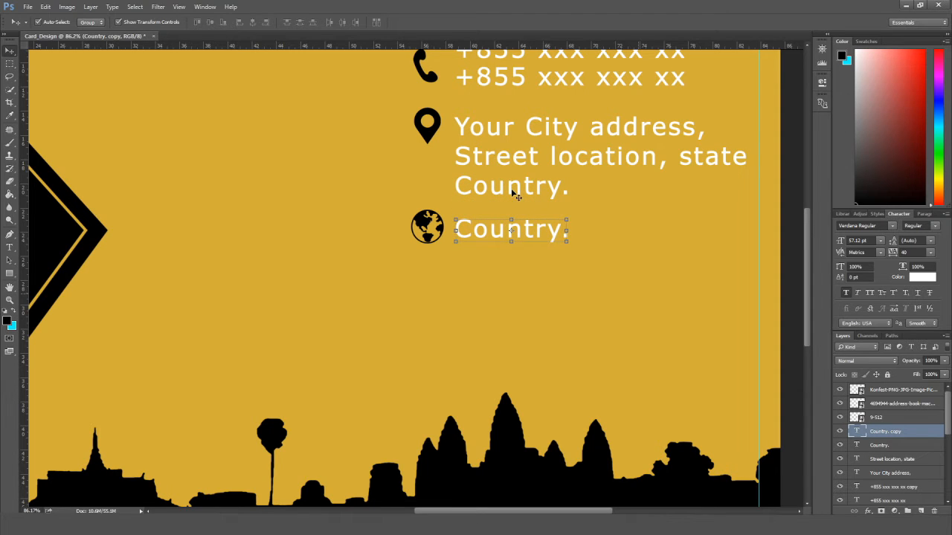
key("t")
left_click(521, 229)
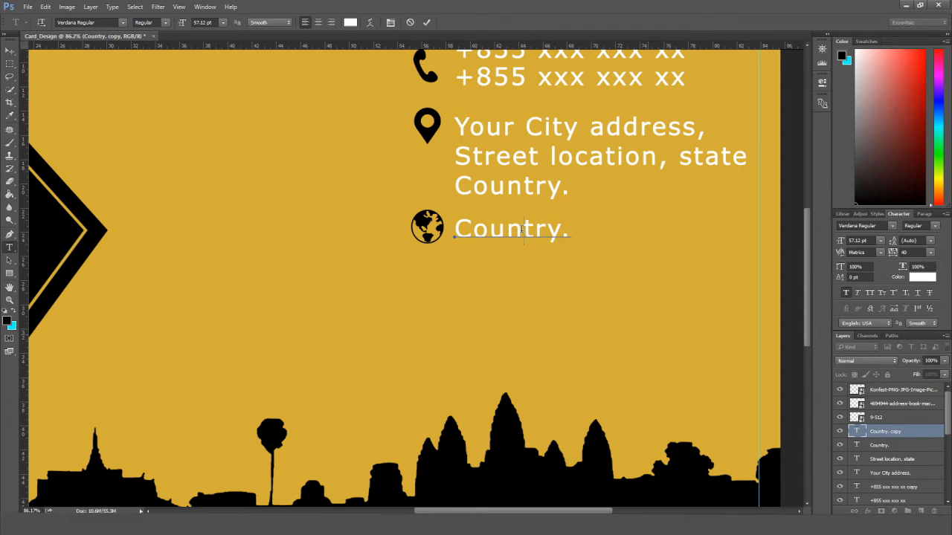
key("ctrl+a")
type("www")
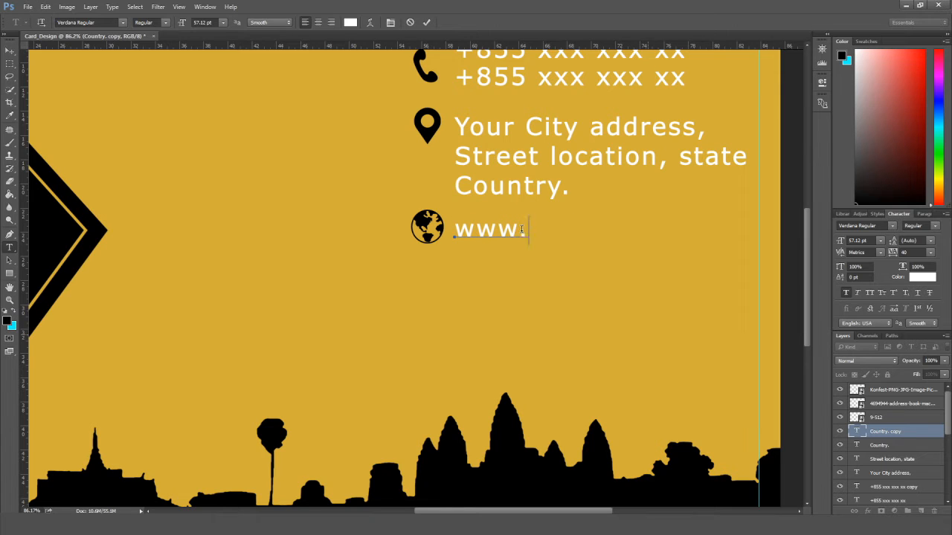
type(".your_")
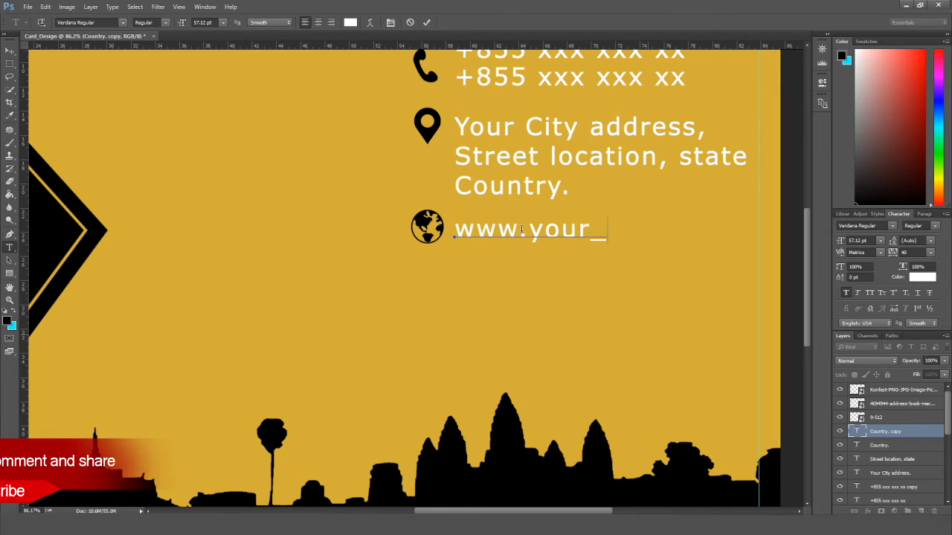
type("company_n")
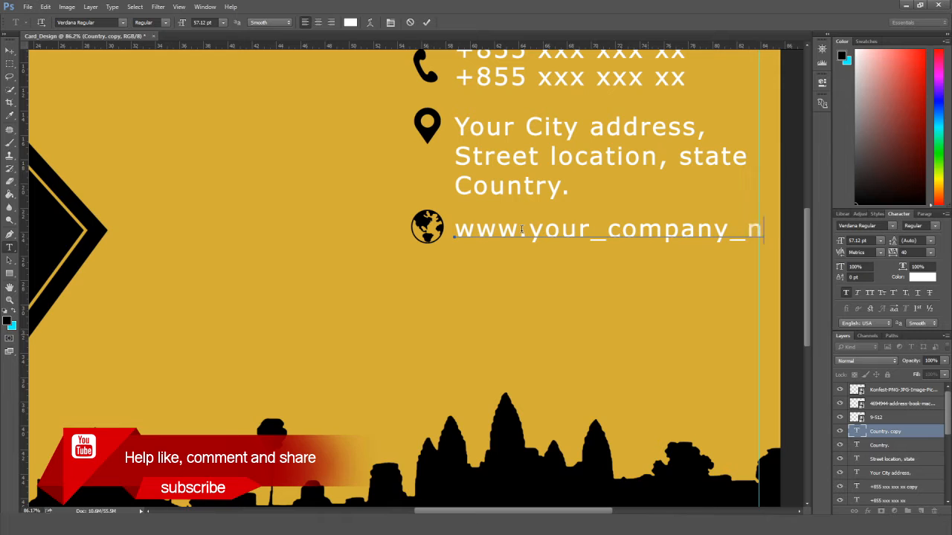
type("a")
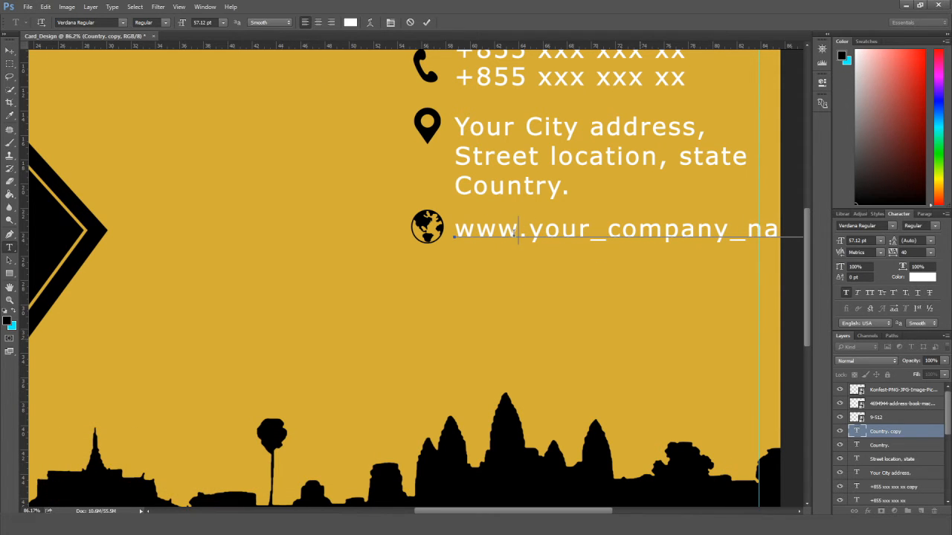
key("ctrl+a")
left_click(223, 23)
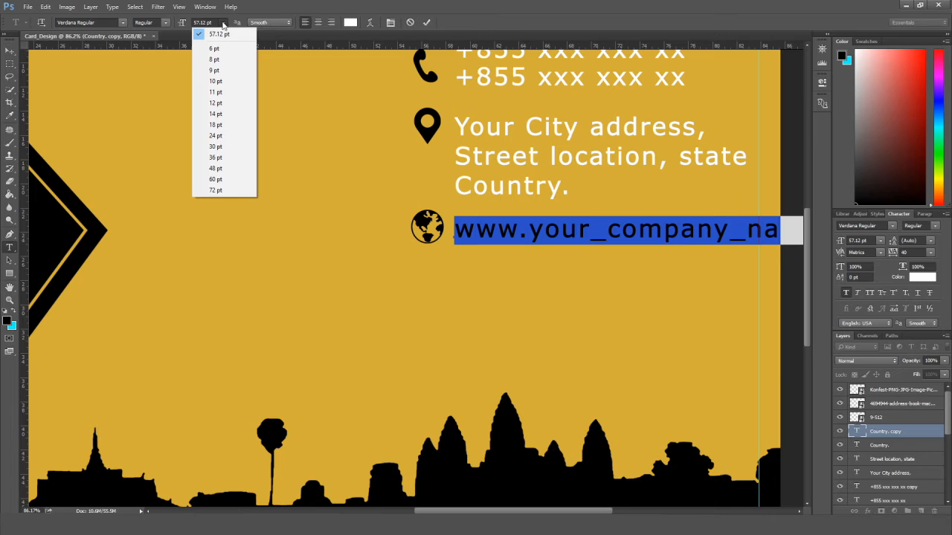
left_click(220, 171)
left_click(223, 23)
left_click(215, 160)
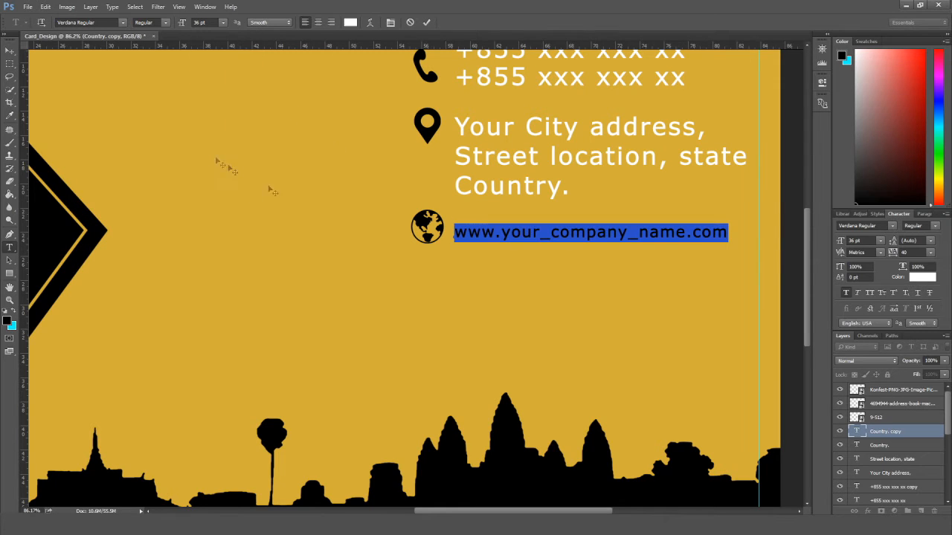
left_click(10, 51)
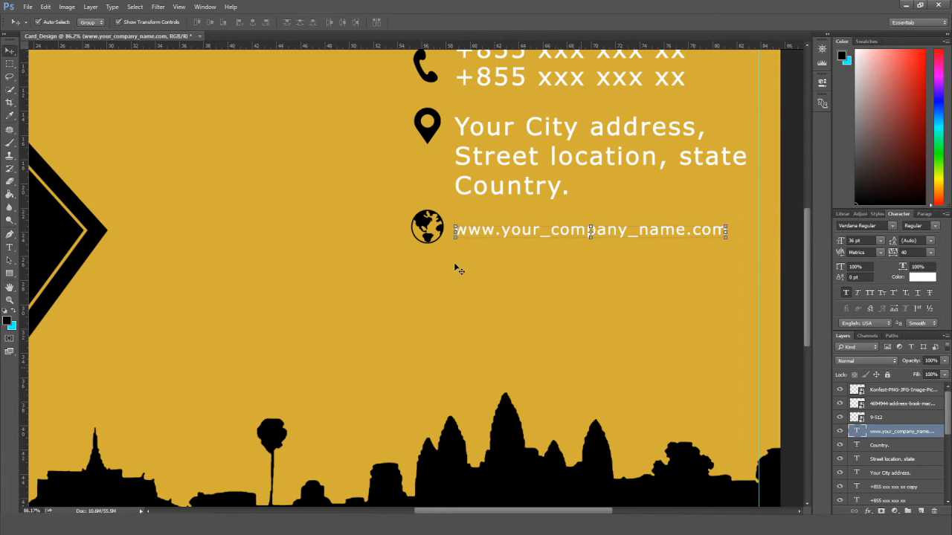
left_click(506, 284)
scroll(508, 284, "down", 3)
scroll(508, 284, "up", 1)
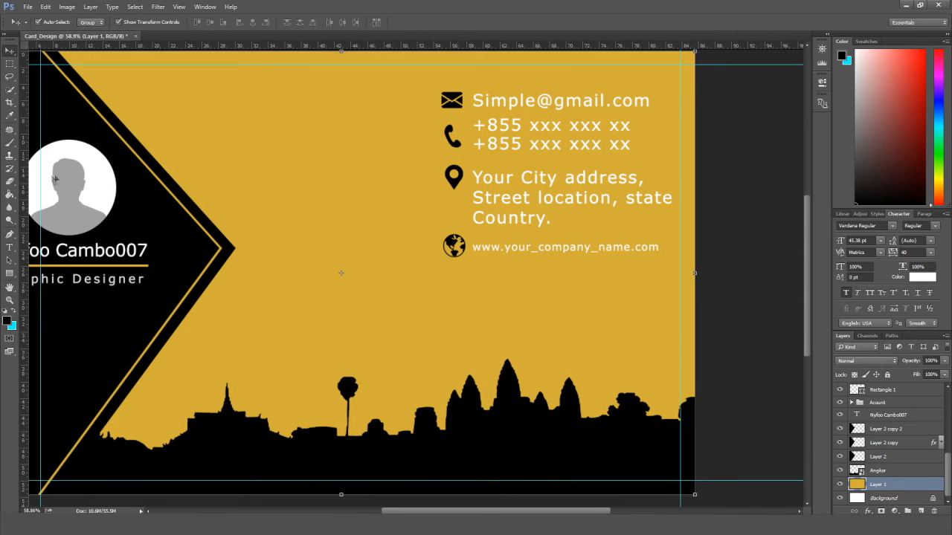
Set the 'Country.' and 'Street location, state' lines to 36 pt.
left_click(11, 247)
left_click(539, 220)
key("ctrl+a")
left_click(223, 23)
left_click(216, 157)
left_click(11, 50)
left_click(11, 247)
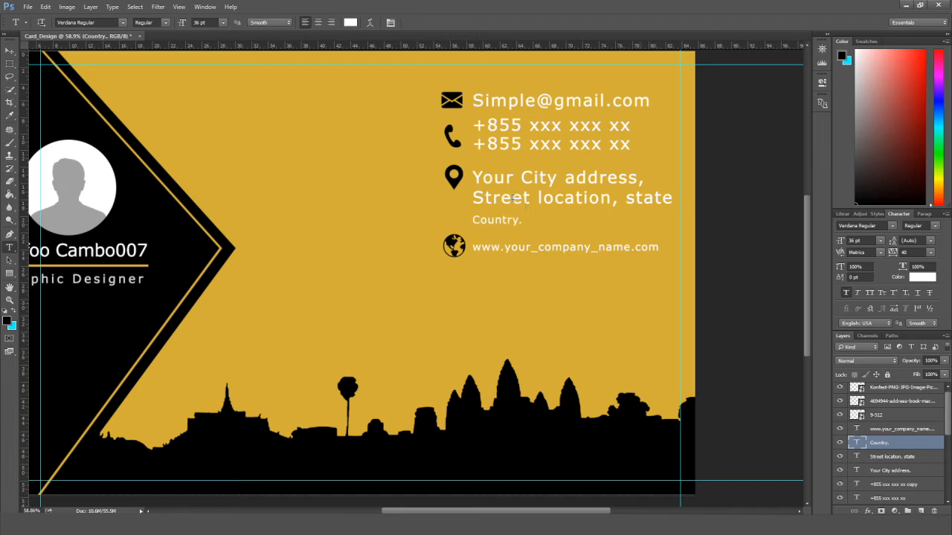
left_click(507, 197)
key("ctrl+a")
left_click(223, 24)
left_click(215, 158)
left_click(10, 50)
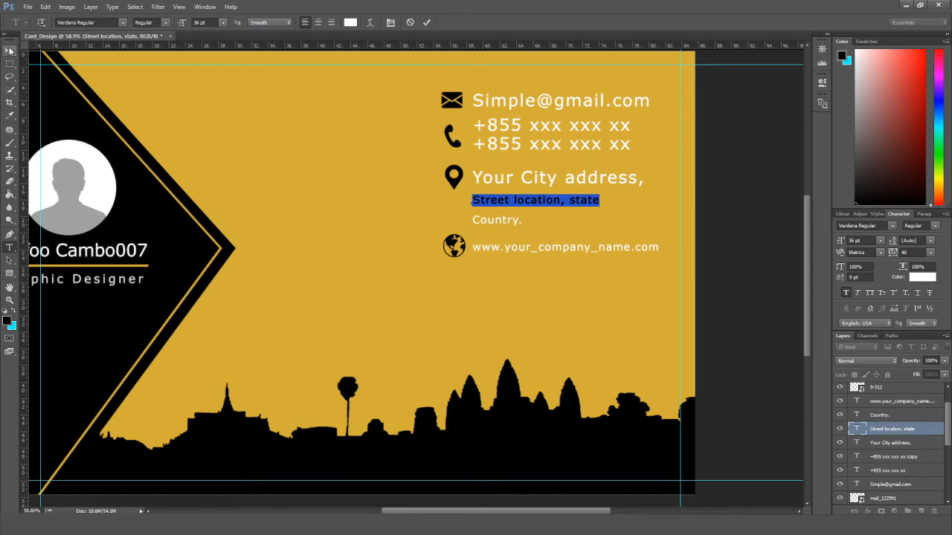
Set the 'Your City address,' line to 36 pt.
left_click(10, 247)
left_click(496, 176)
key("ctrl+a")
left_click(223, 23)
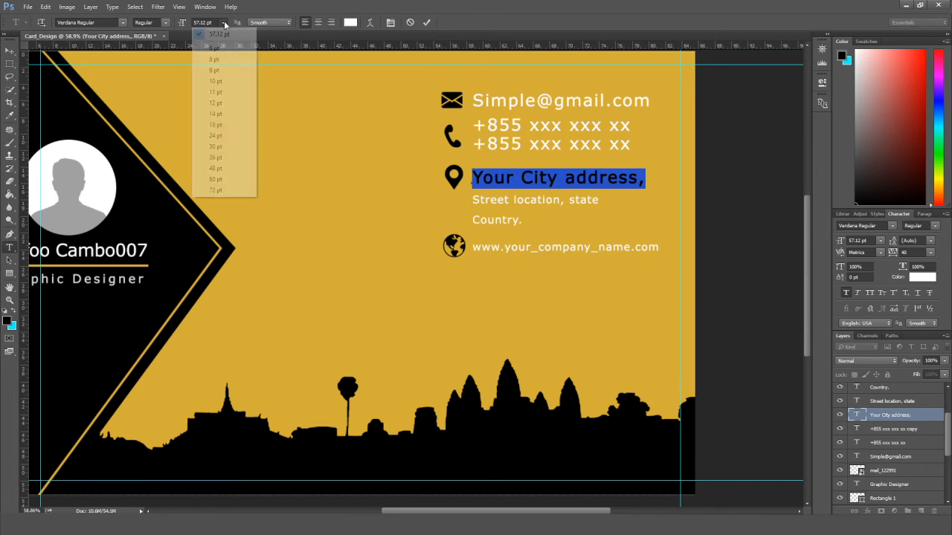
left_click(216, 157)
left_click(9, 52)
left_click(202, 181)
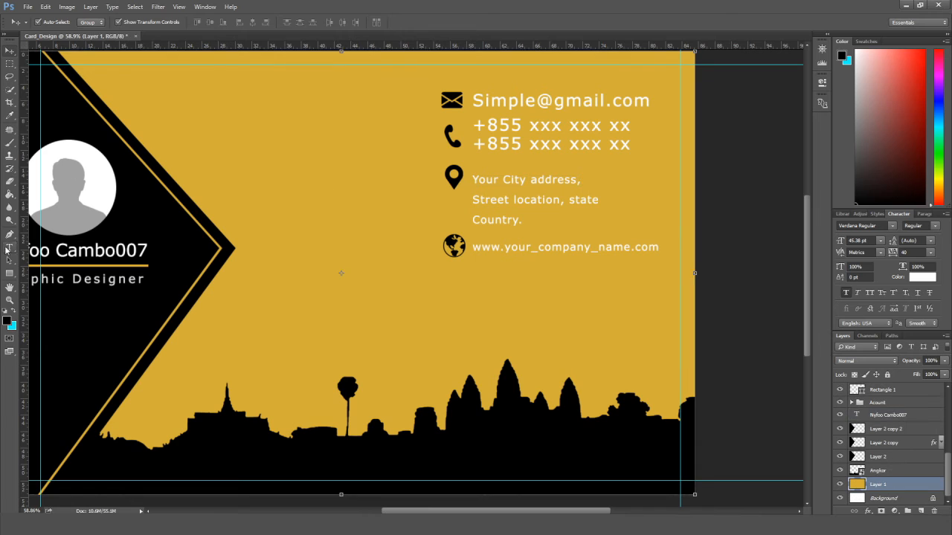
Set both phone number lines to 36 pt.
left_click(9, 248)
left_click(520, 145)
key("ctrl+a")
left_click(223, 23)
left_click(216, 158)
left_click(9, 53)
left_click(9, 247)
left_click(510, 126)
key("ctrl+a")
left_click(222, 23)
left_click(217, 157)
left_click(9, 52)
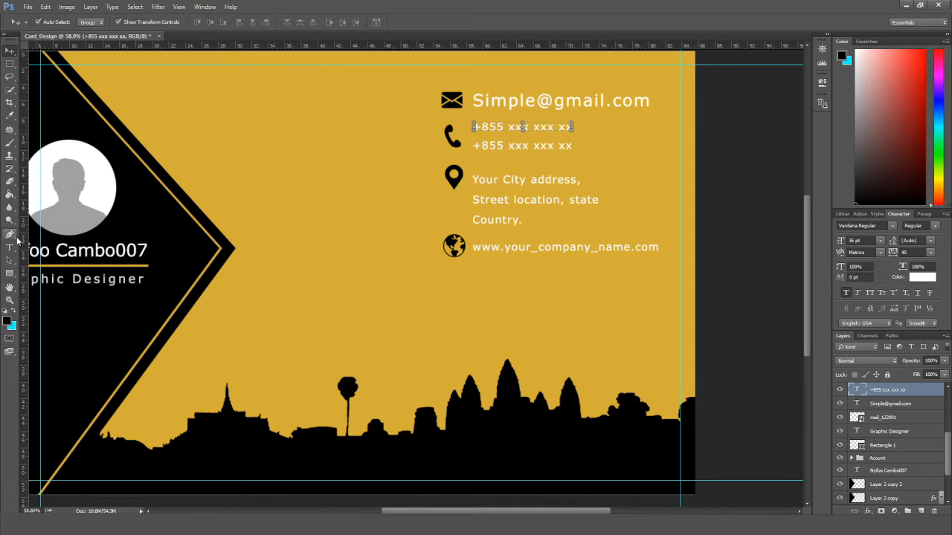
Reduce the e-mail line to a smaller font size and fit the card in the window.
left_click(9, 248)
left_click(520, 101)
key("ctrl+a")
left_click(222, 23)
left_click(218, 131)
left_click(9, 52)
left_click(350, 164)
key("ctrl+0")
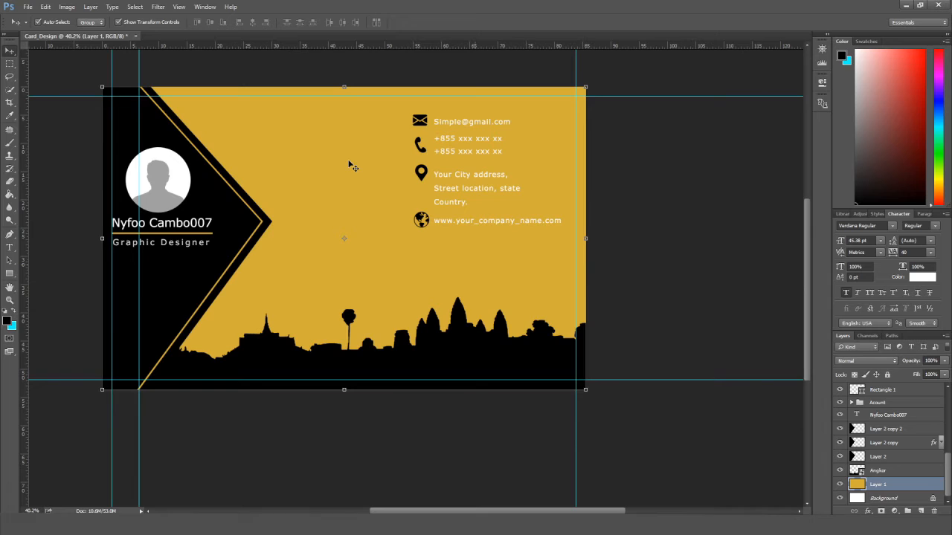
Shrink the envelope icon and add vertical guides at the icons' left and right edges.
scroll(350, 163, "up", 5)
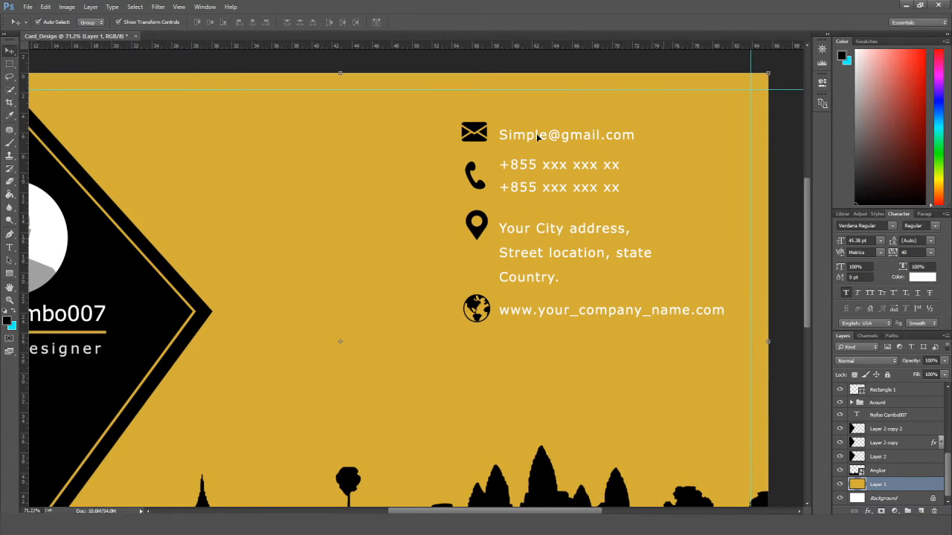
scroll(538, 136, "down", 4)
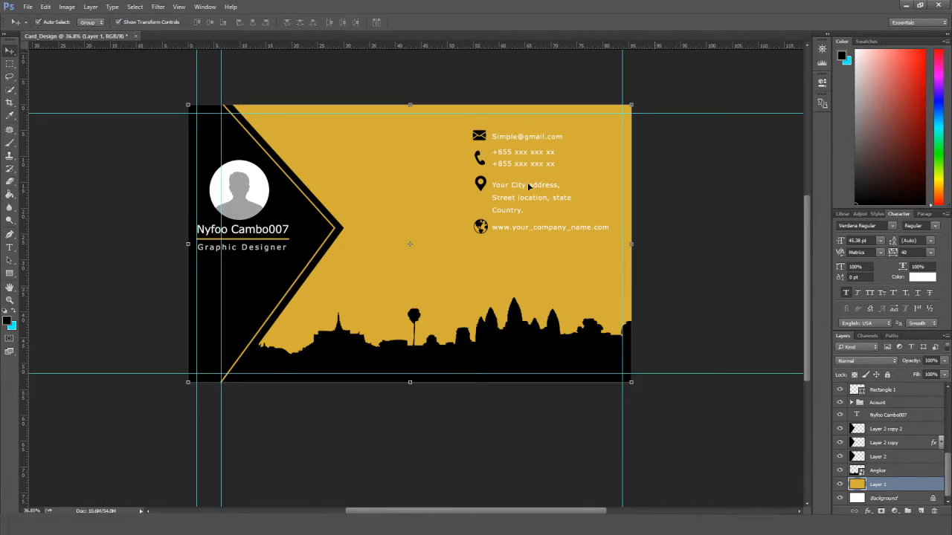
scroll(509, 110, "up", 5)
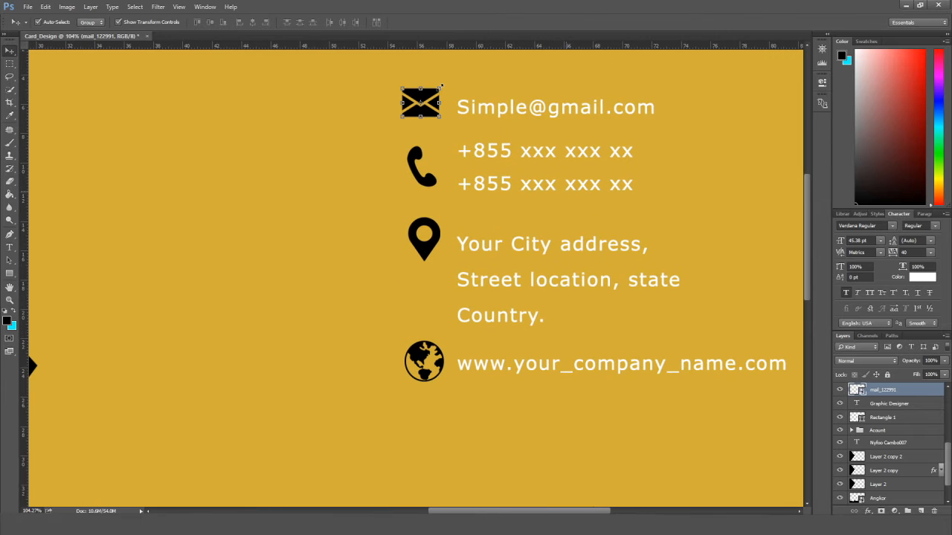
left_click_drag(437, 89, 435, 108)
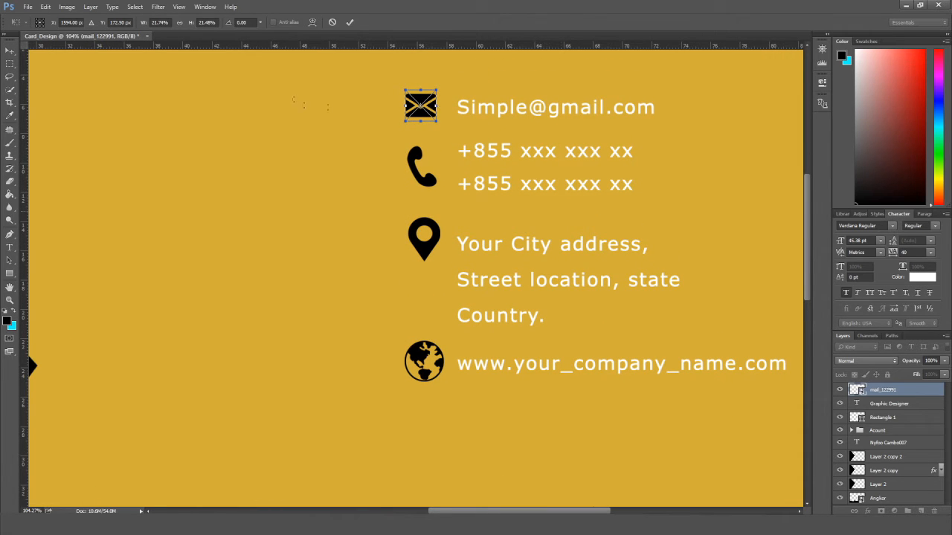
left_click(12, 55)
left_click(412, 199)
left_click_drag(26, 220, 406, 287)
left_click_drag(26, 222, 436, 290)
Shrink the phone icon to fit between the two guides.
left_click(433, 189)
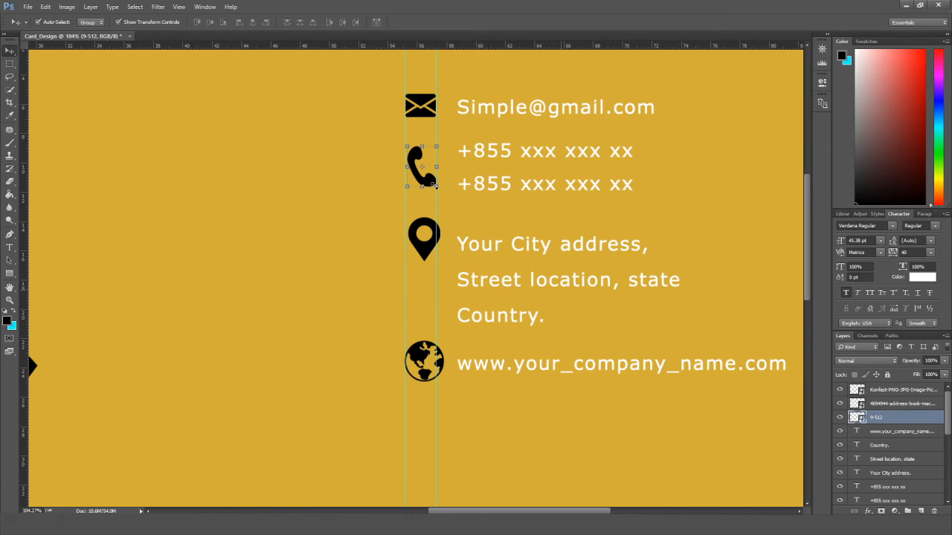
left_click(436, 186)
left_click_drag(443, 188, 441, 185)
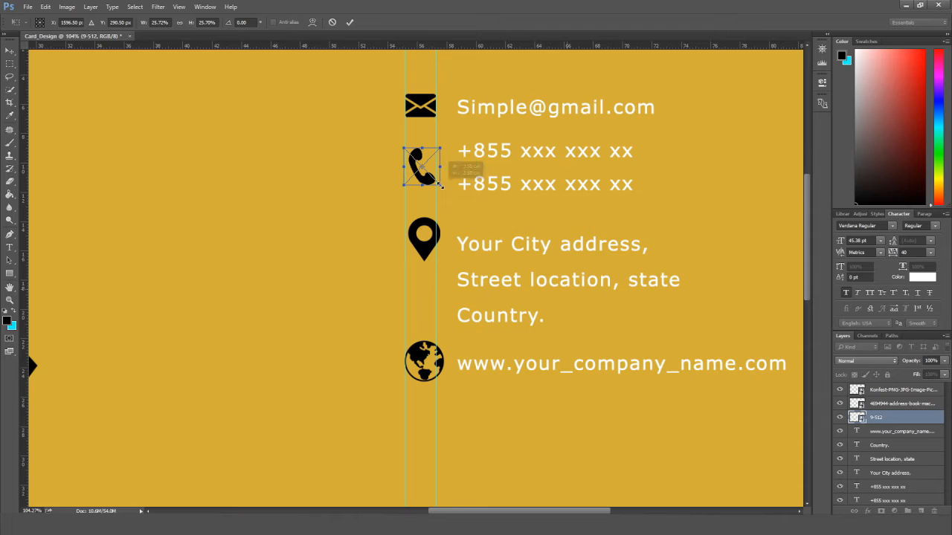
key("Left")
key("Left")
left_click(10, 53)
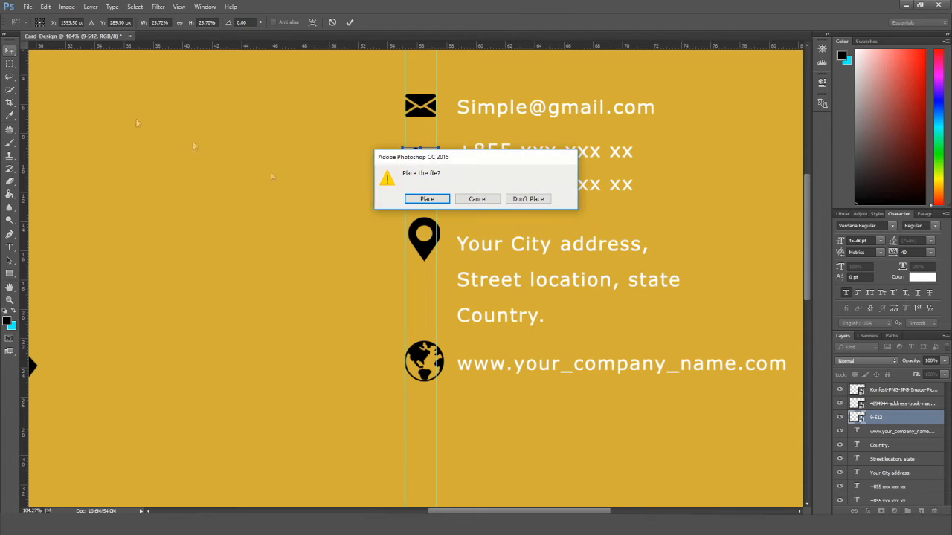
left_click(426, 199)
Shrink the location pin and globe icons to match the others.
left_click(423, 248)
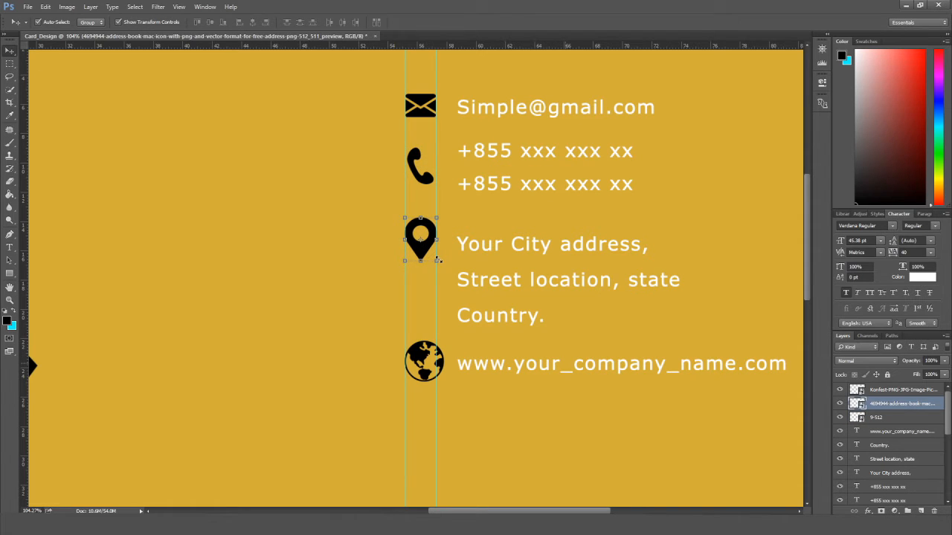
left_click(437, 261)
left_click(424, 243)
left_click_drag(443, 262, 441, 260)
left_click(9, 51)
key("Return")
key("alt+bracketright")
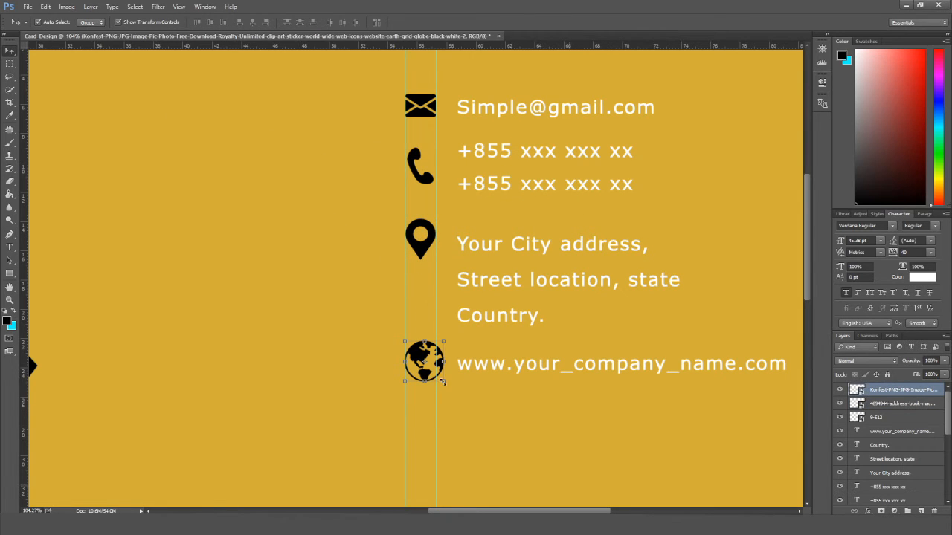
mouse_move(443, 381)
left_mouse_down()
mouse_move(444, 366)
mouse_move(437, 378)
left_mouse_up()
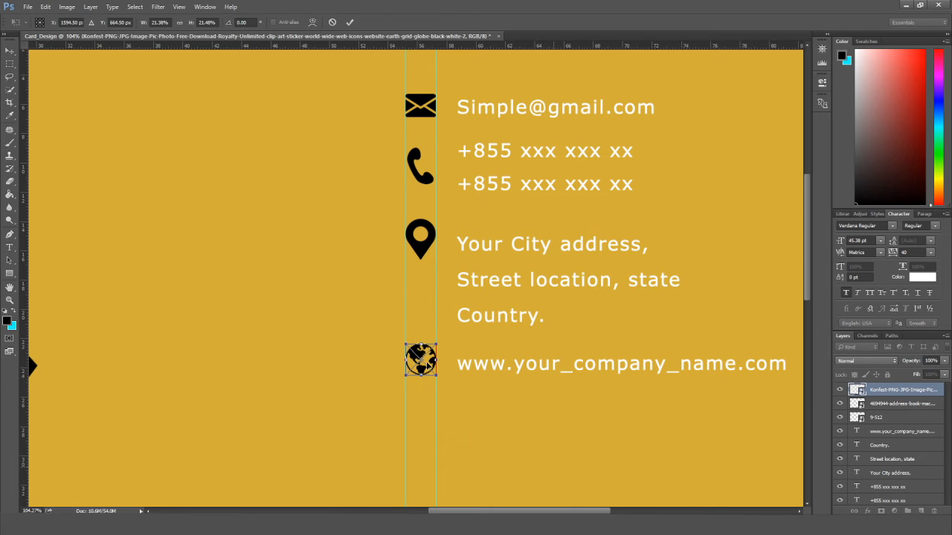
left_click(10, 50)
left_click(423, 199)
Move the second phone number line up closer to the first.
left_click(323, 251)
scroll(324, 251, "down", 7)
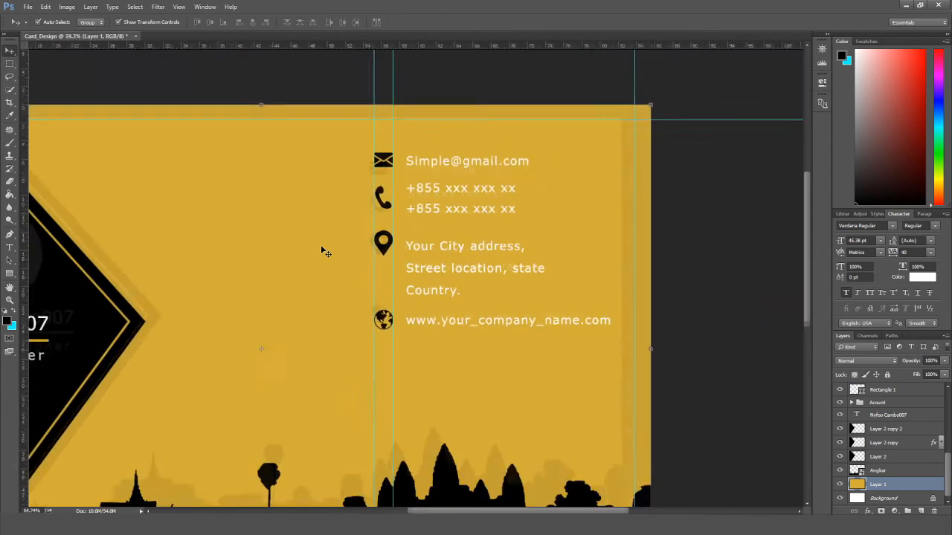
scroll(324, 251, "up", 4)
left_click(505, 208)
left_click_drag(505, 208, 505, 205)
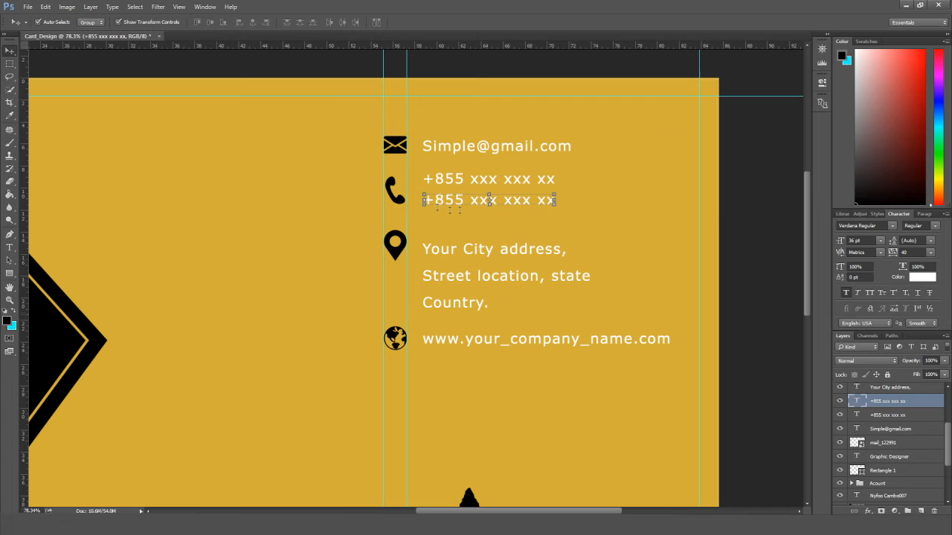
left_click(395, 192)
Pull the 'Street location, state' and 'Country.' lines up, and raise the globe with the website line.
left_click(455, 249)
left_click_drag(471, 286, 459, 292)
left_click(460, 303)
left_click(404, 348)
left_click(398, 341)
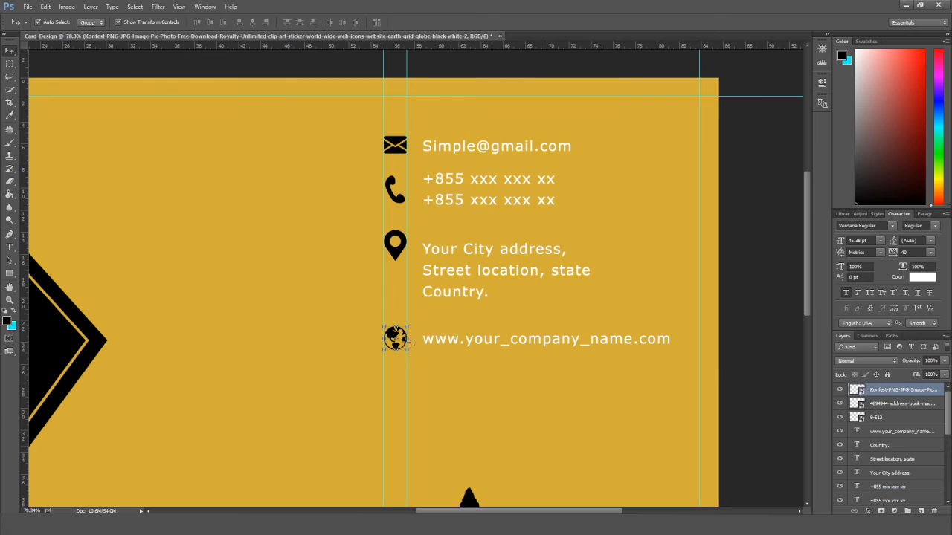
left_click(455, 342, "shift")
key("shift+Up")
key("shift+Up")
key("shift+Up")
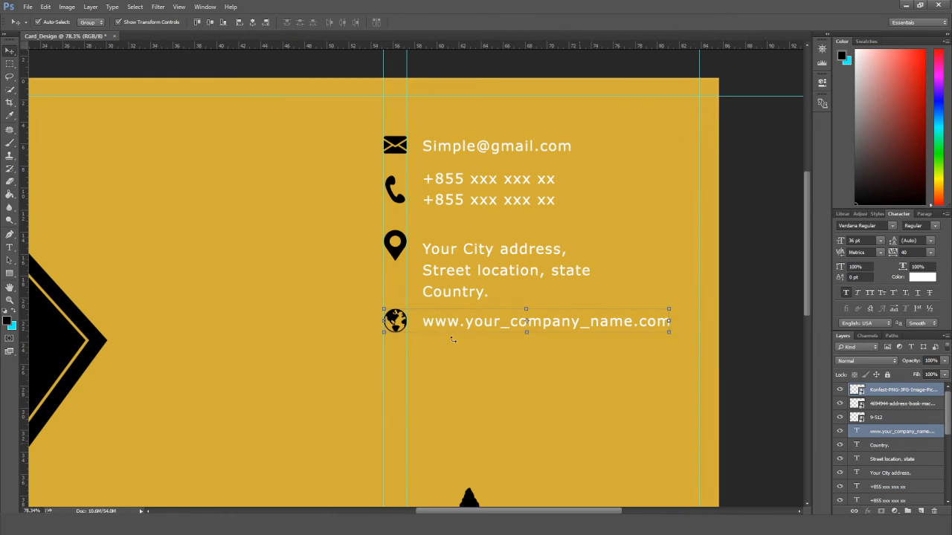
Multi-select the pin icon, three address lines and website line as one set.
left_click(397, 253)
left_click(469, 251, "shift")
left_click(468, 273, "shift")
left_click(465, 293, "shift")
left_click(403, 326)
left_click(439, 326, "shift")
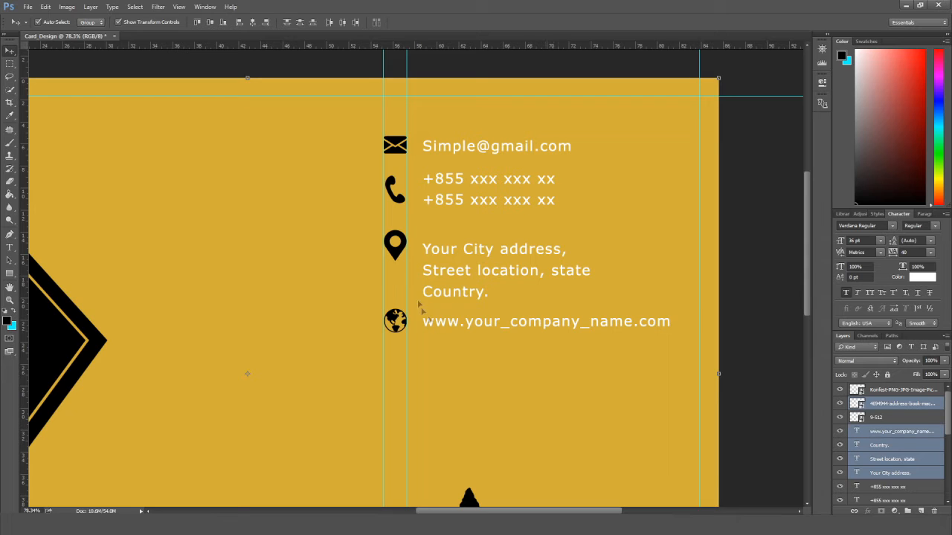
left_click(875, 445)
left_click(397, 249)
left_click(470, 251, "shift")
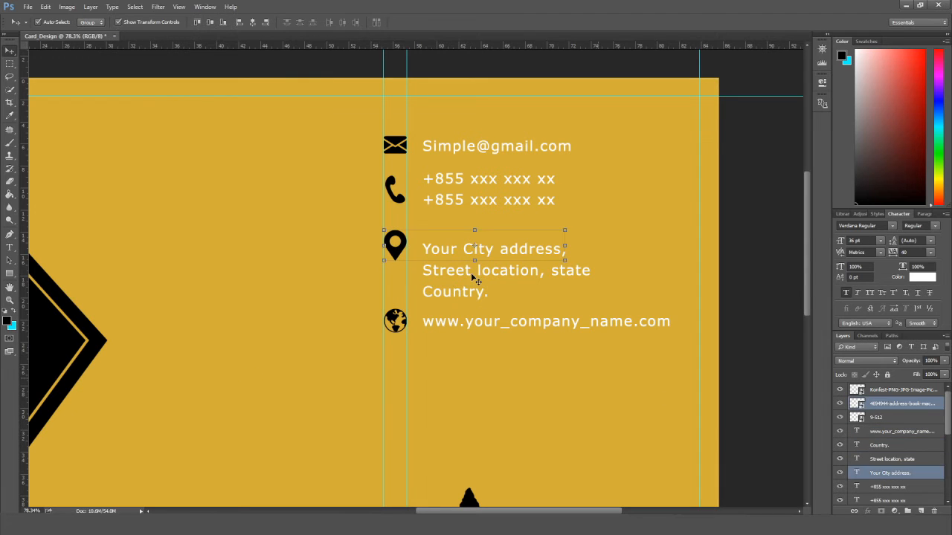
left_click(470, 272, "shift")
left_click(466, 293, "shift")
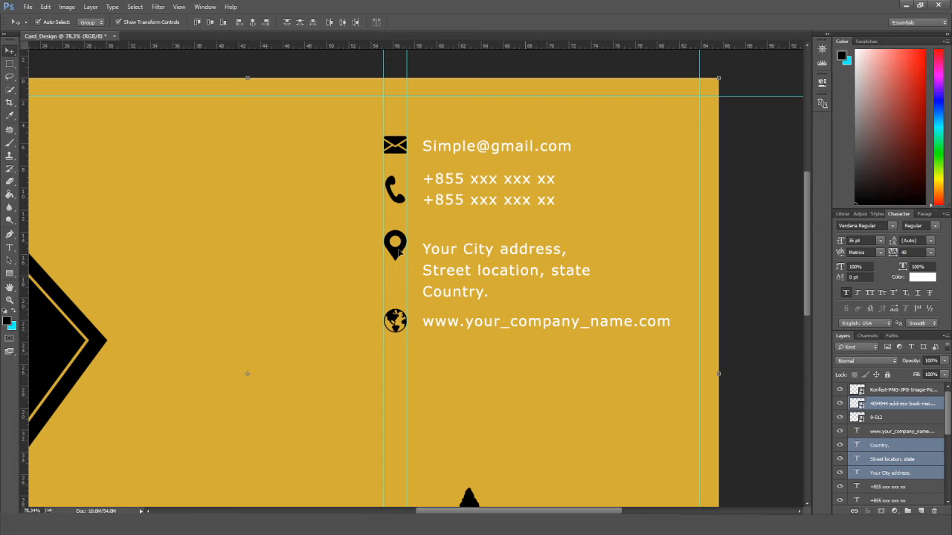
left_click(855, 437)
Select the pin, address lines, globe and website together and nudge them up.
left_click(400, 255)
left_click(451, 254, "shift")
left_click(462, 274, "shift")
left_click(465, 295, "shift")
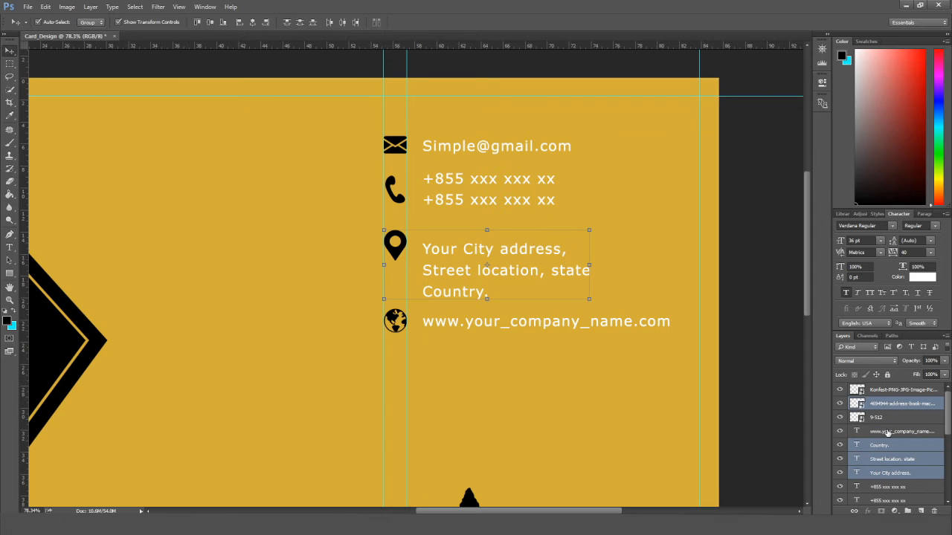
left_click(886, 433, "shift")
left_click(885, 419, "shift")
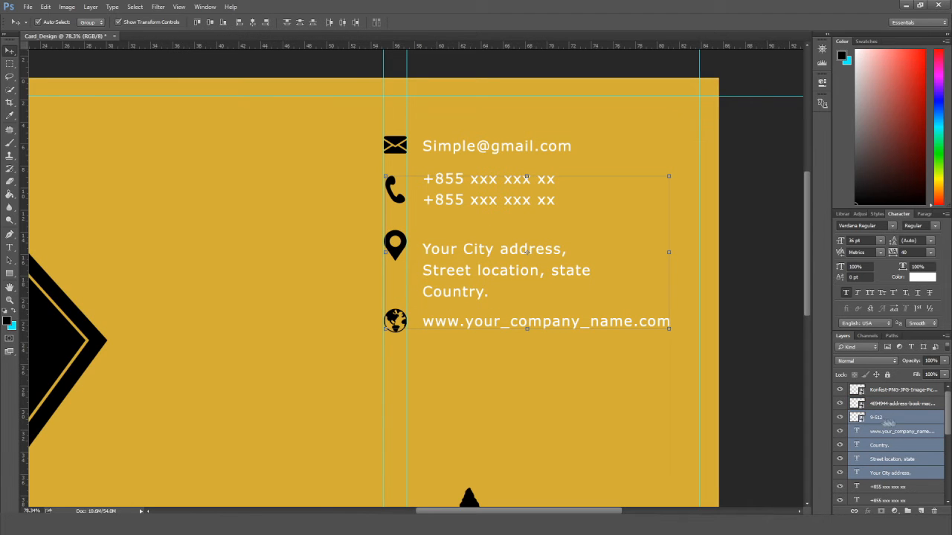
left_click(904, 423, "ctrl")
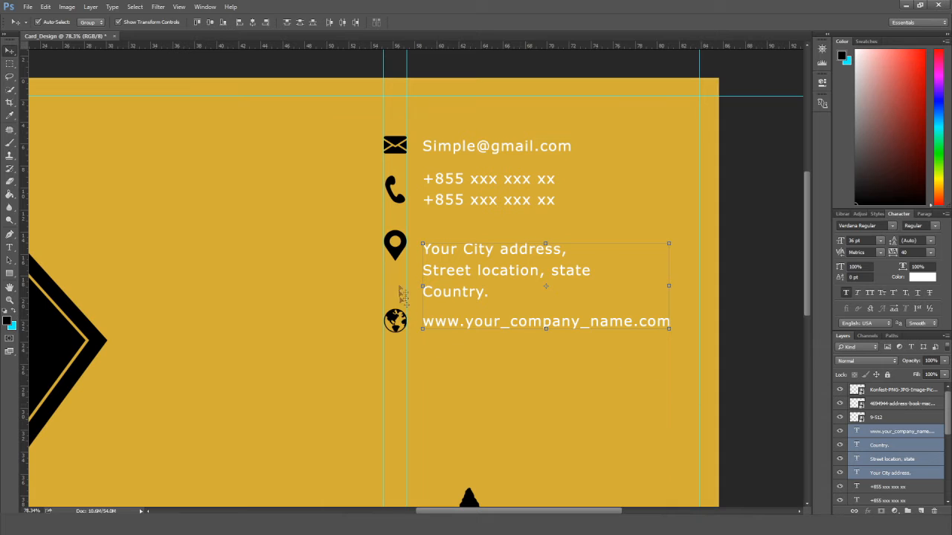
left_click(397, 256, "shift")
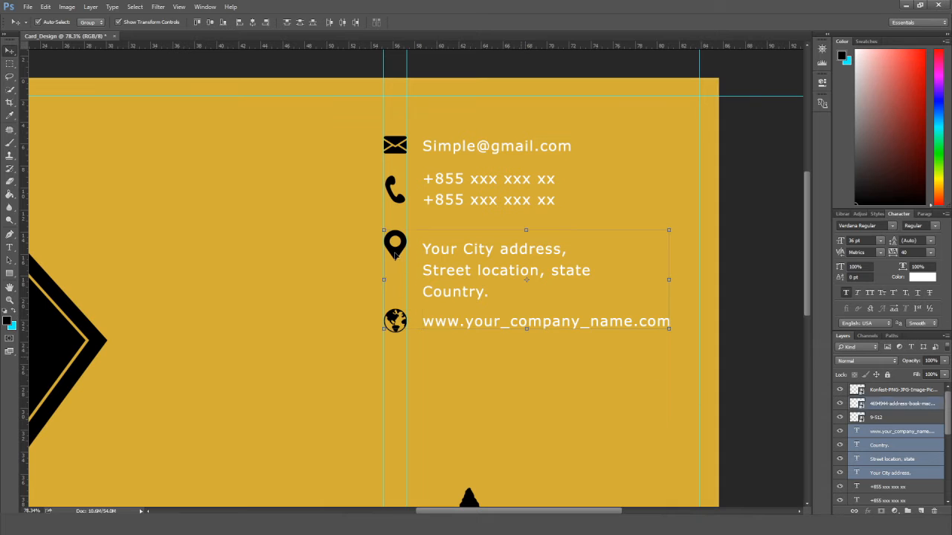
left_click(883, 395, "shift")
left_click(891, 422, "ctrl")
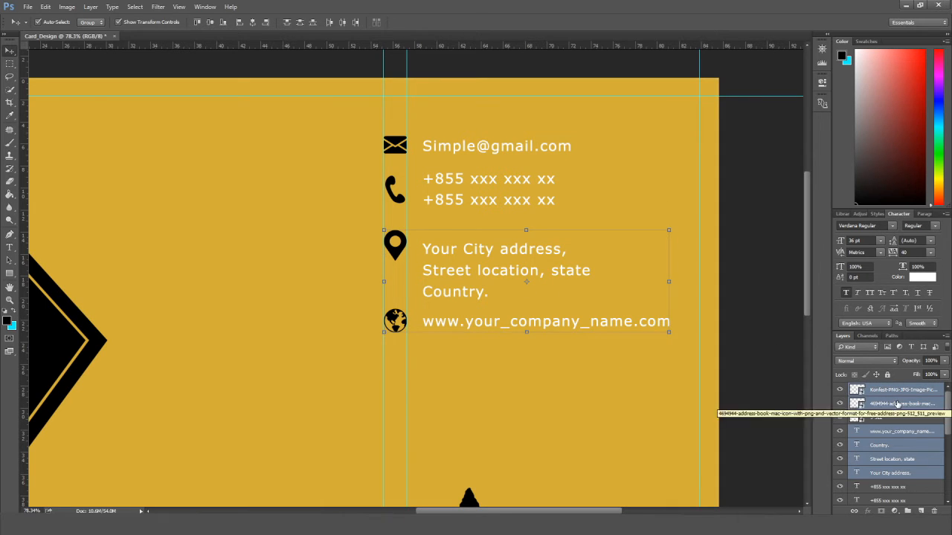
key("Up")
key("Up")
key("Up")
key("Up")
key("Up")
key("Up")
key("Up")
key("Up")
key("Up")
key("Up")
key("Up")
key("Up")
key("Up")
left_click(776, 315)
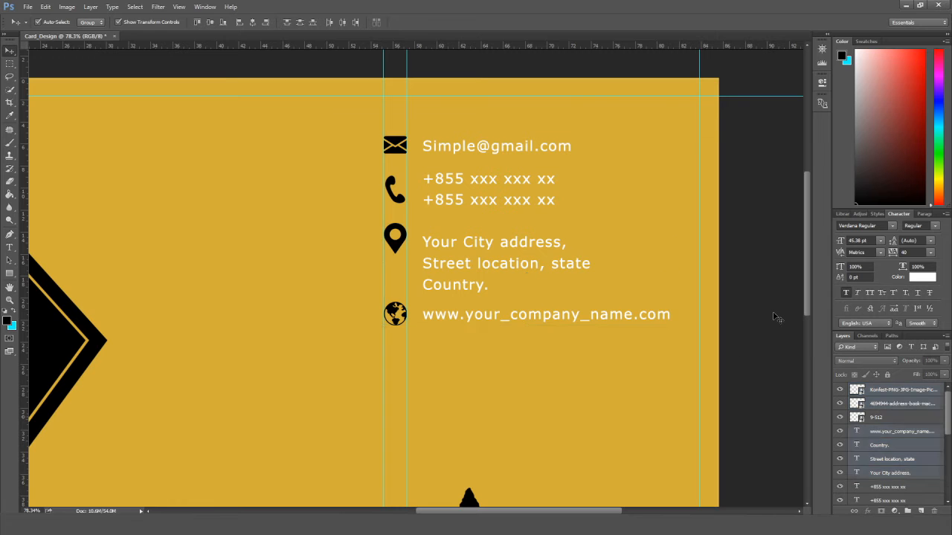
scroll(776, 315, "down", 3)
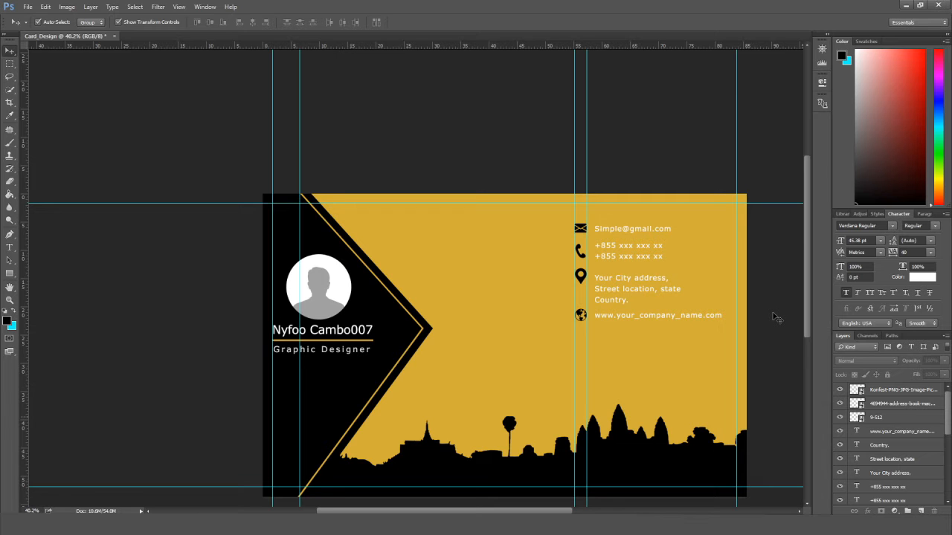
Group the envelope icon with the email text and name the group mail.
left_click_drag(554, 380, 448, 350)
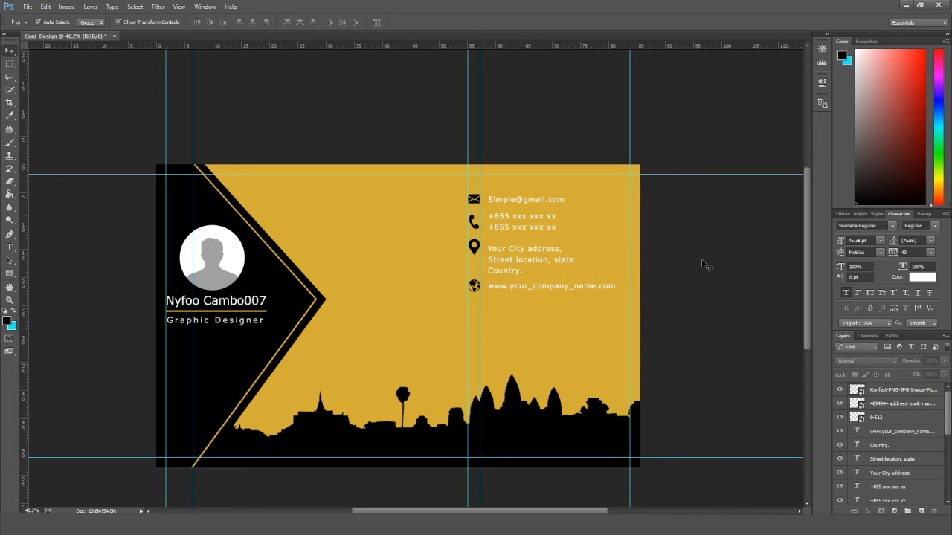
left_click(474, 200)
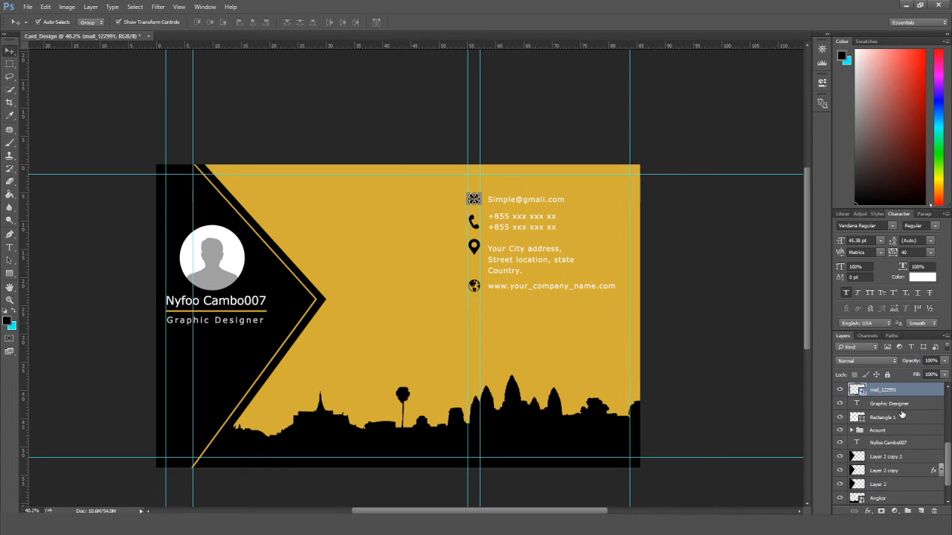
left_click(905, 406, "shift")
left_click(519, 201)
left_click(913, 403, "shift")
left_click_drag(915, 392, 907, 511)
double_click(879, 389)
type("mail")
key("Return")
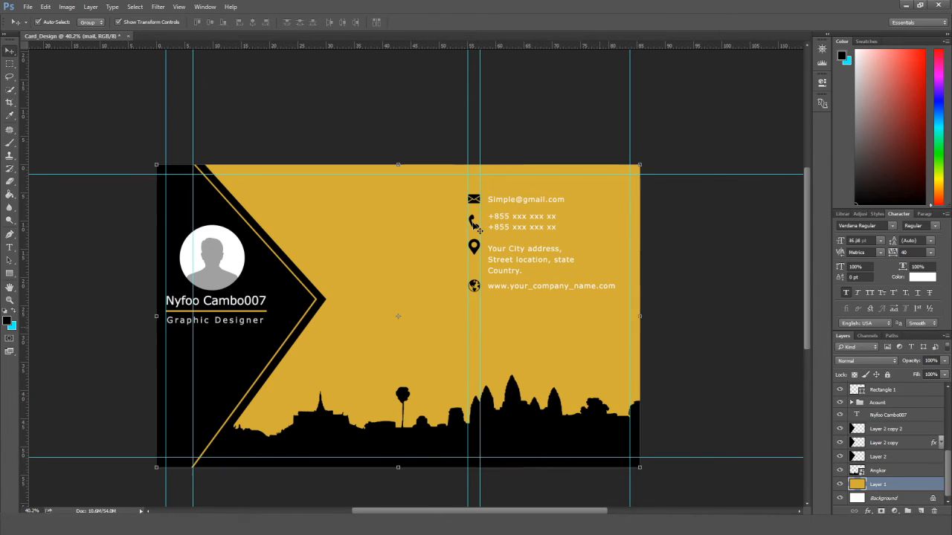
Group the phone icon and both phone numbers as contact.
left_click(474, 221)
left_click(521, 221, "shift")
left_click_drag(913, 482, 908, 511)
double_click(885, 417)
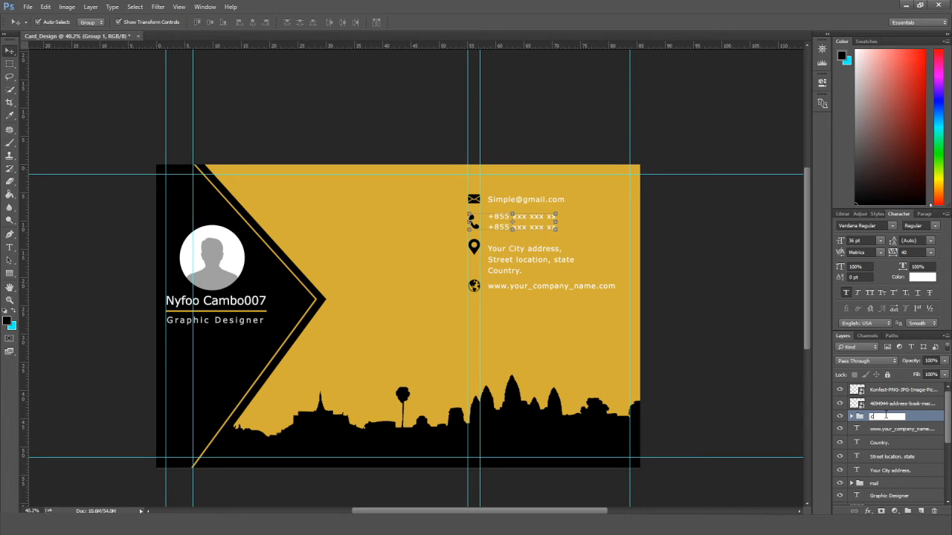
type("contact")
key("Return")
Group the location pin and three address lines as adress.
left_click(476, 250)
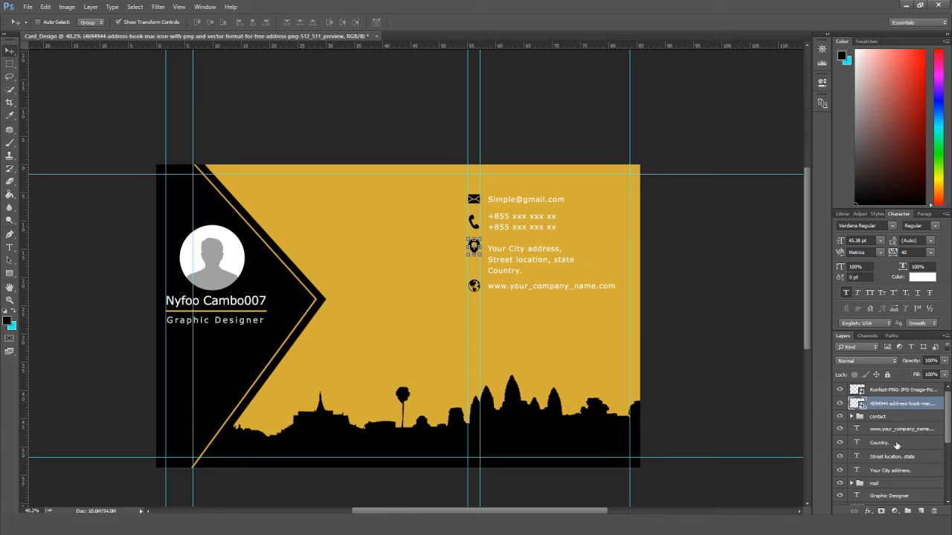
left_click(896, 445, "ctrl")
left_click(900, 458, "ctrl")
left_click(905, 471, "ctrl")
left_click_drag(905, 472, 907, 511)
double_click(883, 404)
type("adress")
left_click(926, 403)
Group the globe icon with the web address as website, fixing the misspelled name.
left_click(477, 290)
left_click(900, 429, "ctrl")
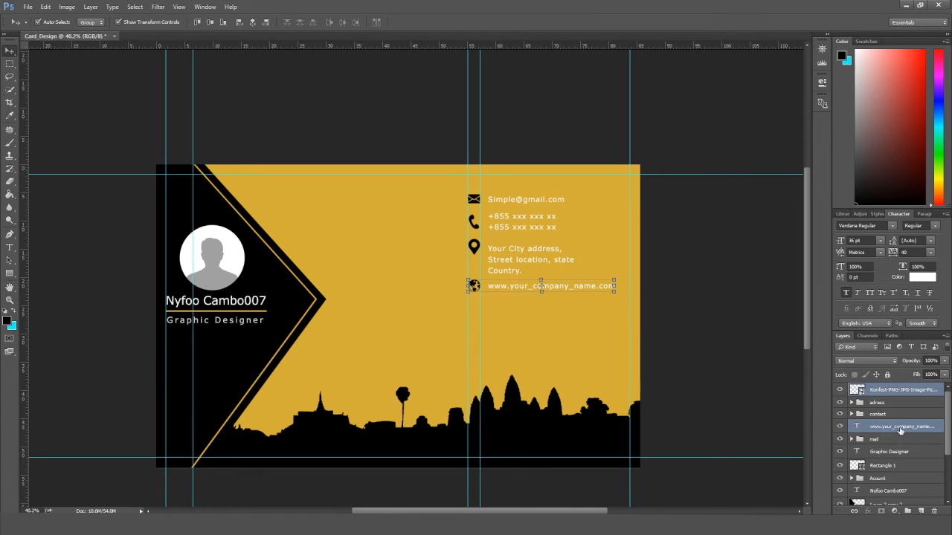
left_click_drag(900, 429, 907, 511)
double_click(880, 389)
type("websit")
key("Return")
double_click(887, 389)
type("website")
key("Return")
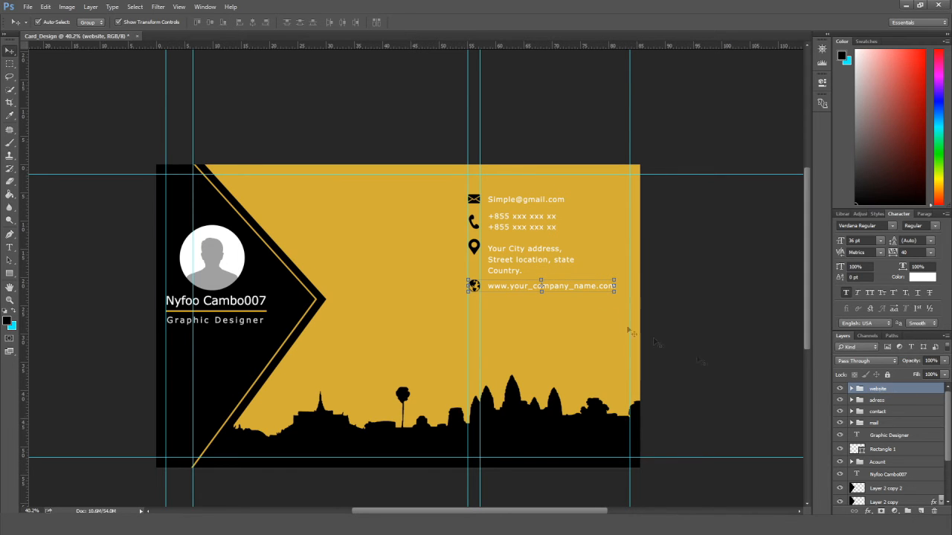
Select all four contact groups and nudge the block right and up.
scroll(595, 307, "up", 2)
left_click(471, 156)
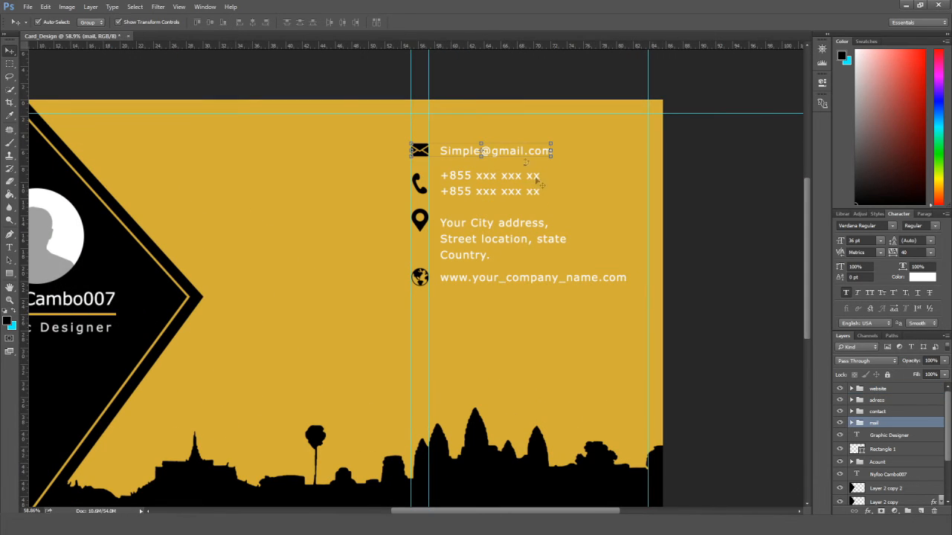
scroll(537, 181, "down", 2)
left_click(889, 389, "shift")
key("shift+Right")
key("shift+Right")
key("shift+Right")
key("shift+Right")
key("shift+Right")
key("shift+Right")
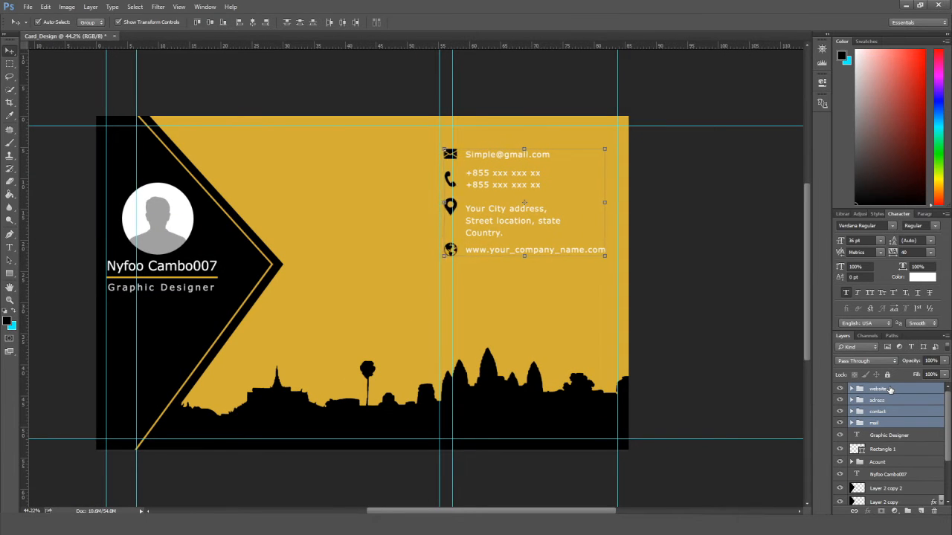
key("shift+Up")
key("shift+Up")
key("shift+Up")
key("shift+Up")
key("shift+Up")
key("shift+Up")
key("Up")
key("Up")
key("Up")
key("Up")
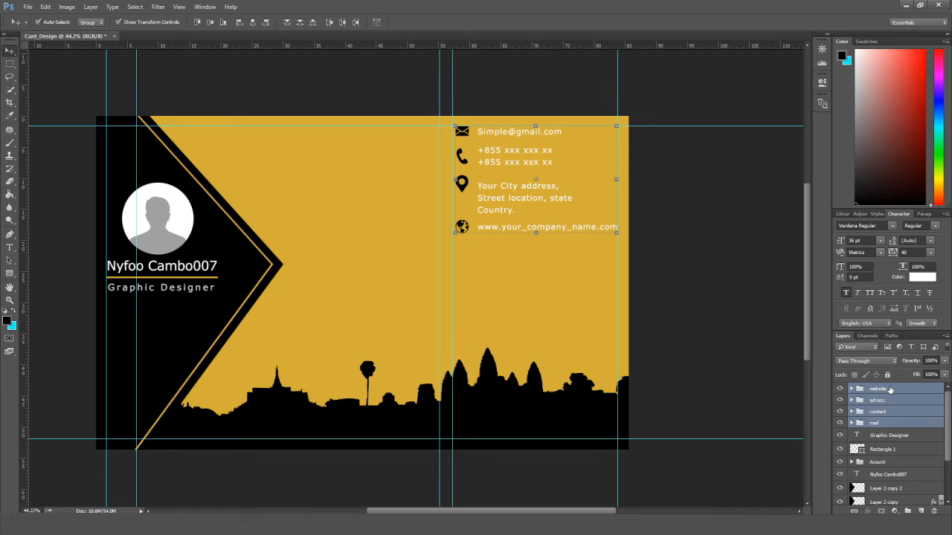
Shift the mail group left.
scroll(648, 272, "up", 1)
left_click(483, 119)
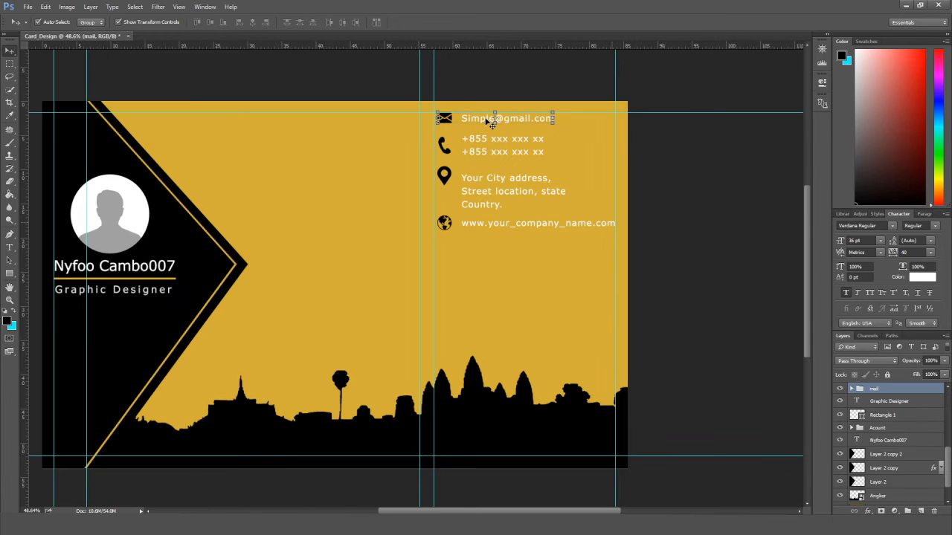
key("shift+Right")
key("shift+Right")
key("shift+Right")
key("shift+Right")
key("shift+Right")
key("shift+Right")
key("shift+Right")
key("shift+Right")
key("shift+Right")
key("shift+Right")
key("shift+Right")
key("shift+Right")
key("shift+Right")
key("shift+Right")
key("shift+Right")
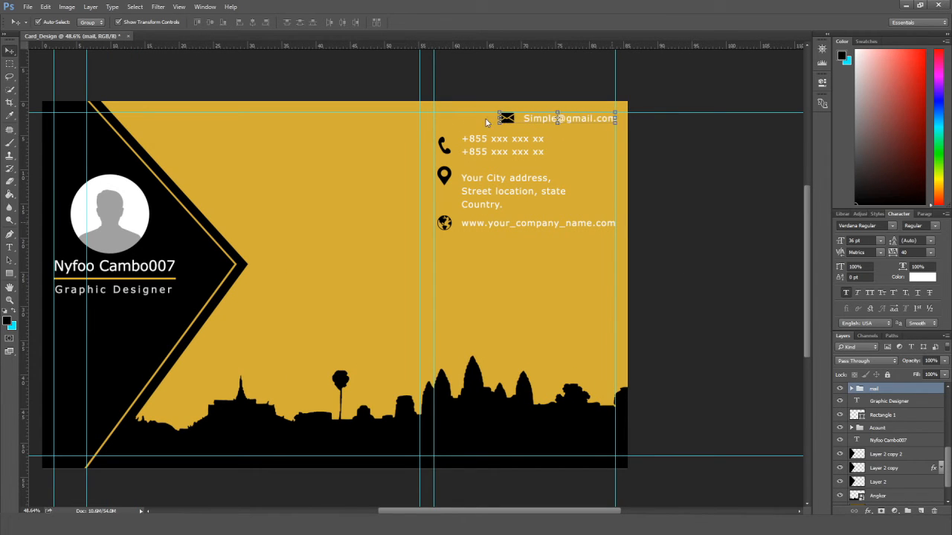
key("shift+Left")
key("shift+Left")
key("shift+Left")
key("shift+Left")
key("shift+Left")
key("shift+Left")
key("shift+Left")
key("shift+Left")
key("shift+Left")
key("shift+Left")
key("shift+Left")
key("shift+Left")
key("shift+Left")
key("shift+Left")
key("shift+Left")
key("shift+Left")
key("shift+Left")
key("shift+Left")
key("shift+Left")
key("shift+Left")
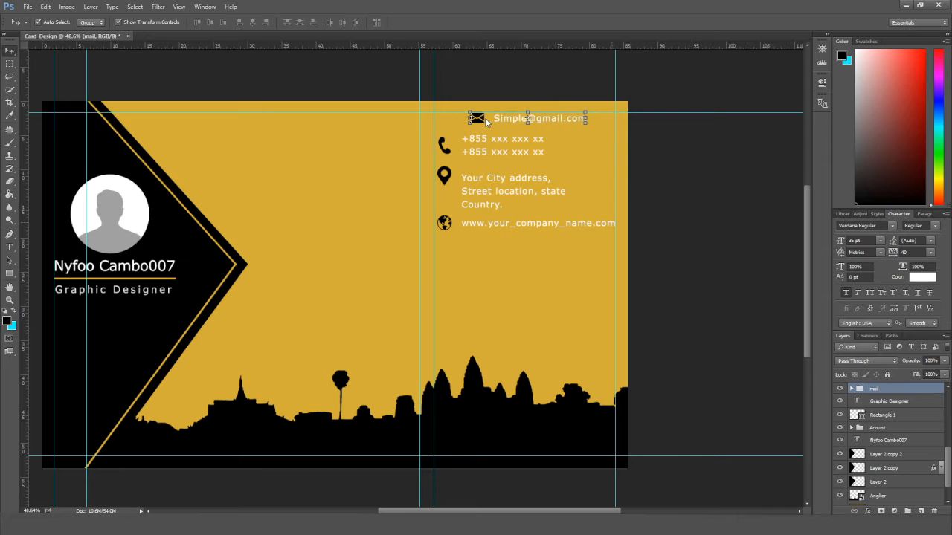
key("shift+Left")
key("shift+Left")
key("shift+Left")
key("shift+Left")
key("shift+Left")
key("shift+Left")
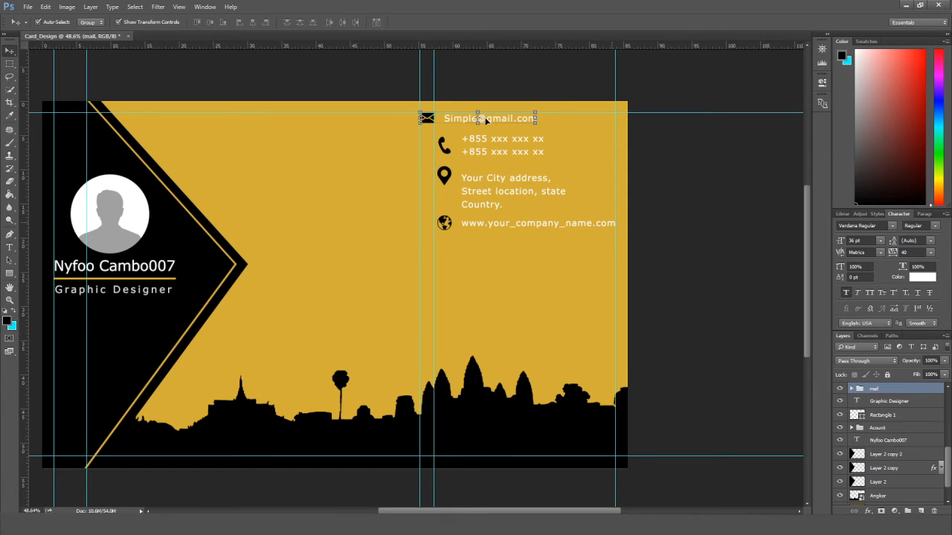
Shift the contact, adress and website groups left to stagger them.
left_click(478, 152)
key("shift+Left")
key("shift+Left")
key("shift+Left")
key("shift+Left")
key("shift+Left")
key("shift+Left")
key("shift+Left")
key("shift+Left")
key("shift+Left")
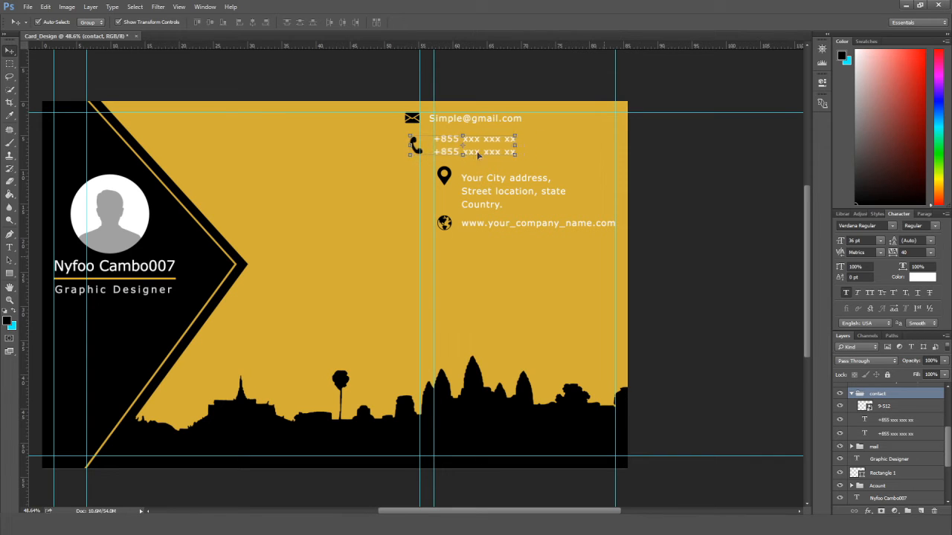
left_click(474, 176)
key("shift+Left")
key("shift+Left")
key("shift+Left")
key("shift+Left")
key("shift+Left")
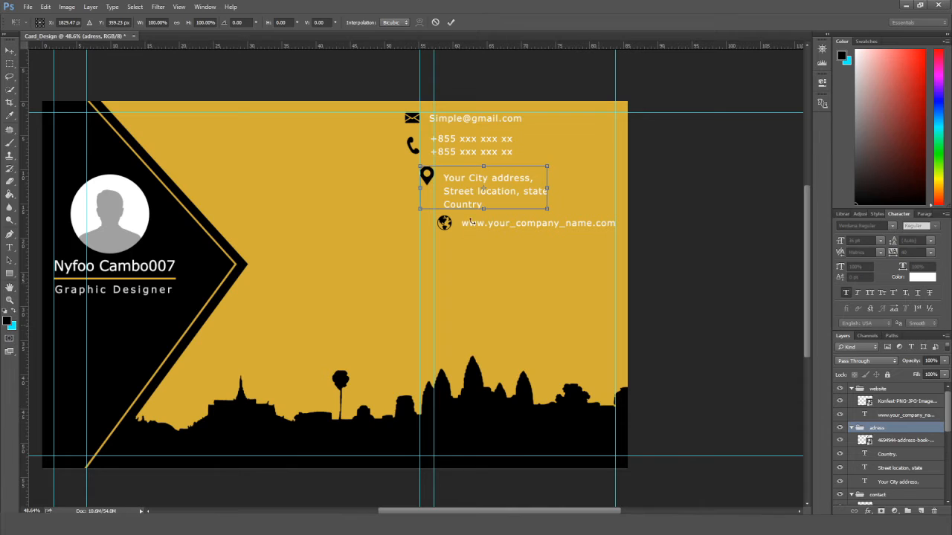
left_click(520, 226)
key("shift+Left")
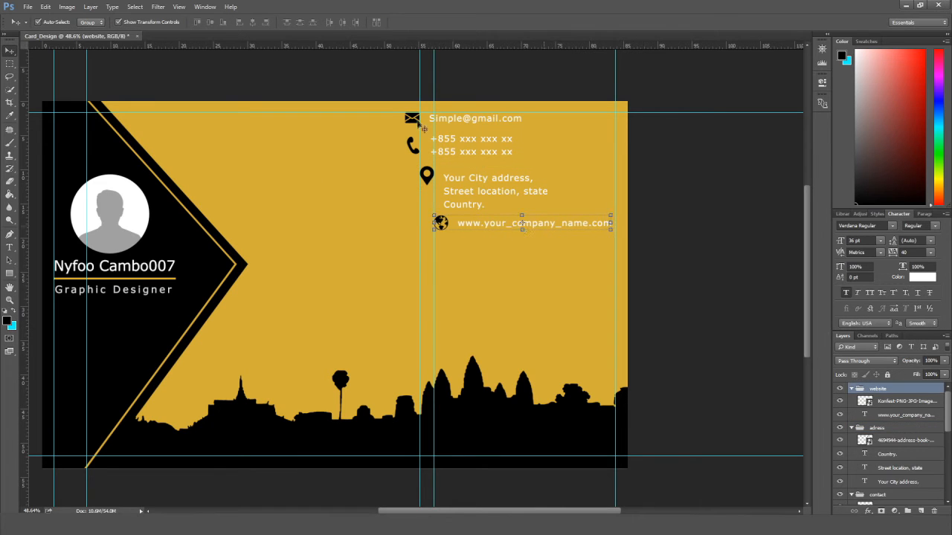
Push the email line slightly further left, then pick the address block for text editing.
left_click(415, 116)
key("shift+Left")
key("shift+Left")
key("shift+Left")
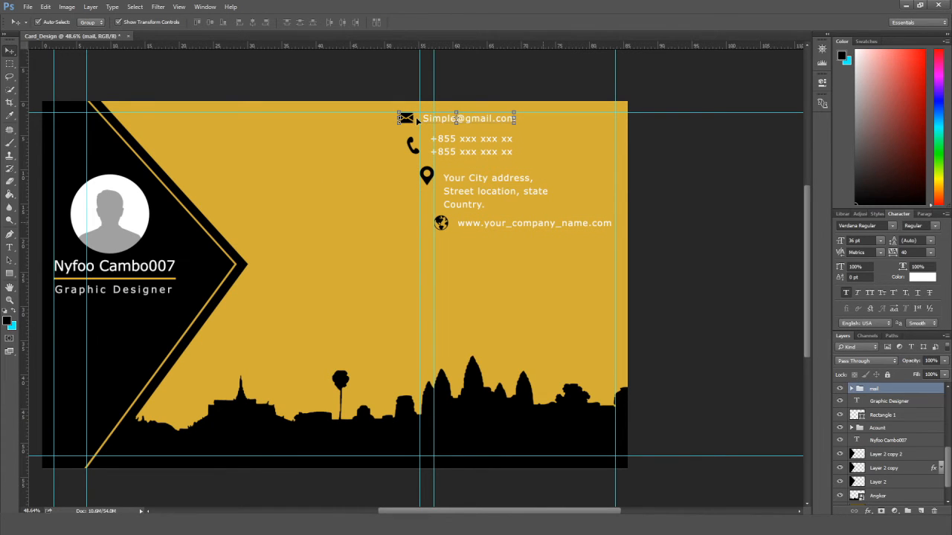
key("Left")
key("Left")
key("Left")
key("Left")
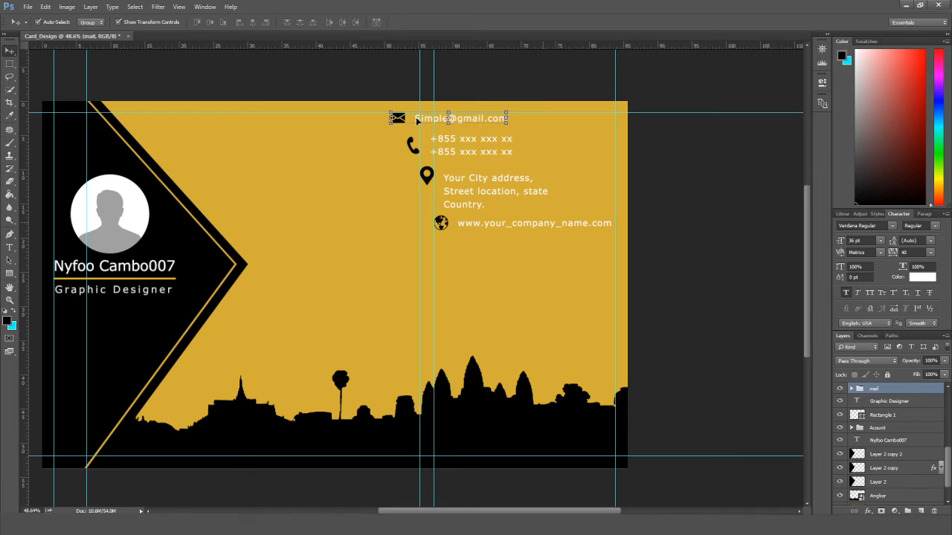
left_click(659, 180)
left_click(469, 202)
key("t")
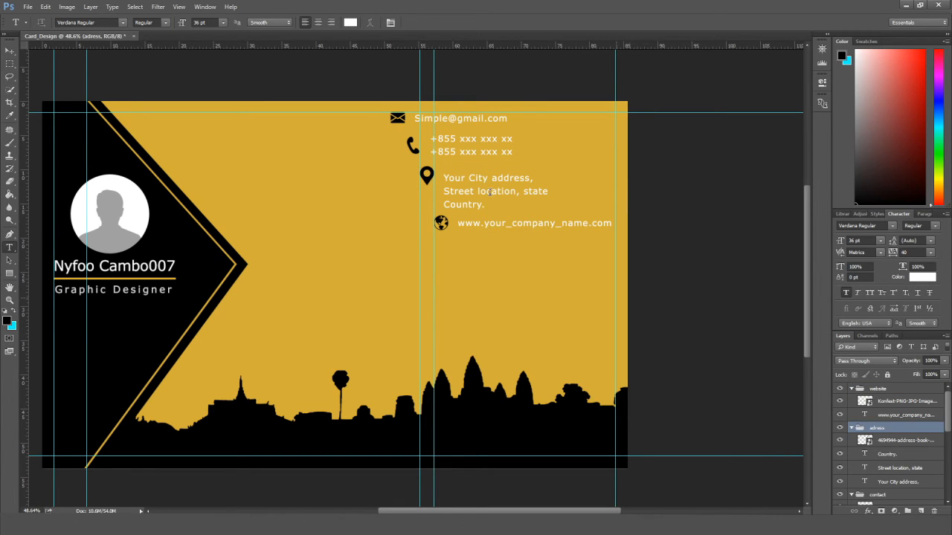
Move 'Street location,' to the end of the 'Your City address,' line.
left_click(516, 191)
left_click_drag(520, 192, 444, 191)
key("ctrl+c")
key("BackSpace")
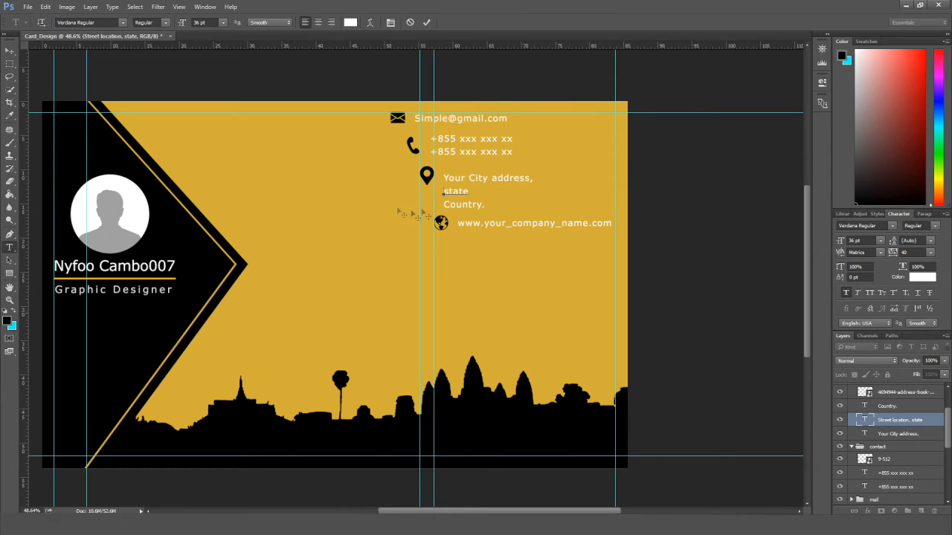
key("ctrl+Return")
left_click(503, 177)
key("ctrl+v")
key("ctrl+Return")
Remove the separate 'Country.' line and append 'Country.' after 'state'.
left_click(484, 205)
left_click_drag(484, 204, 444, 204)
key("BackSpace")
left_click(456, 192)
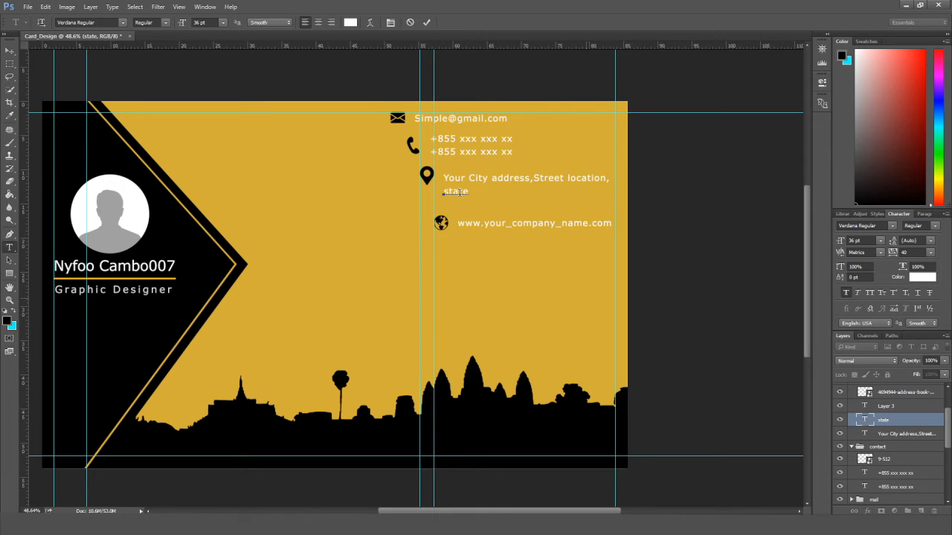
type("Country.")
left_click(10, 52)
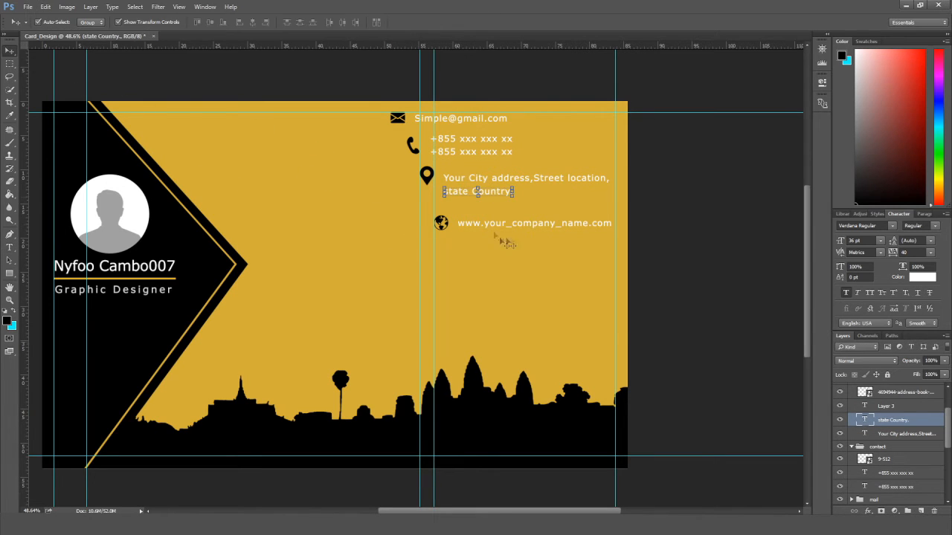
Nudge the website line up beneath the address.
left_click(474, 224)
key("shift+Up")
key("shift+Up")
key("shift+Up")
left_click(672, 226)
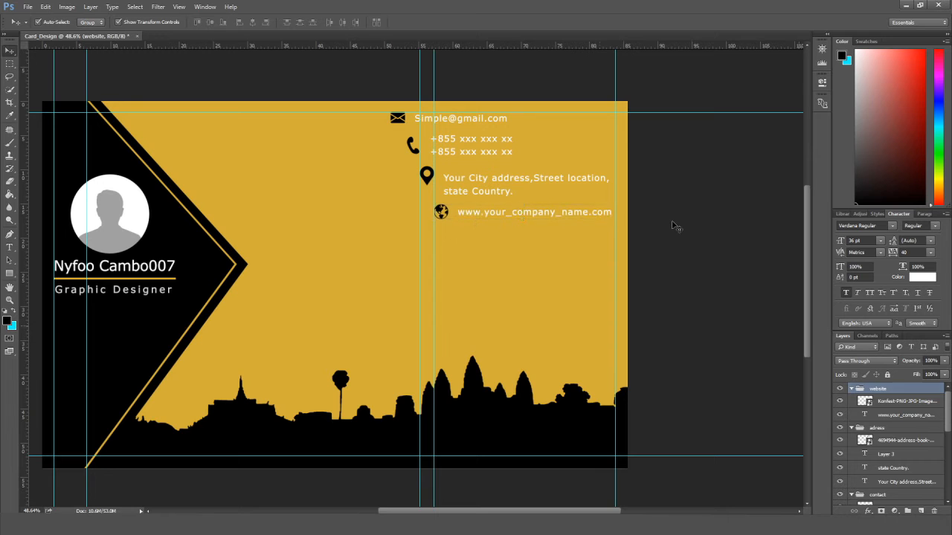
scroll(672, 226, "down", 2)
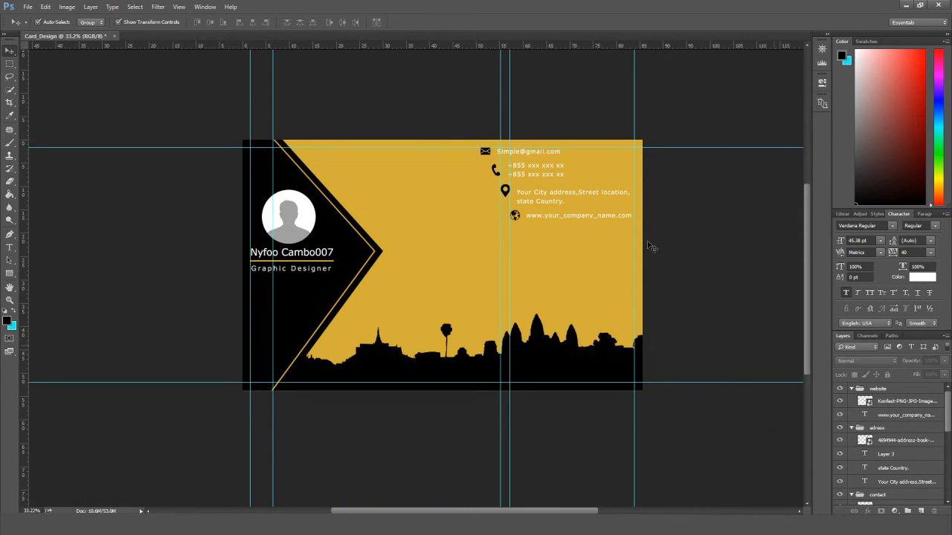
Drag the phone and address blocks up slightly beneath the email line.
scroll(669, 248, "up", 1)
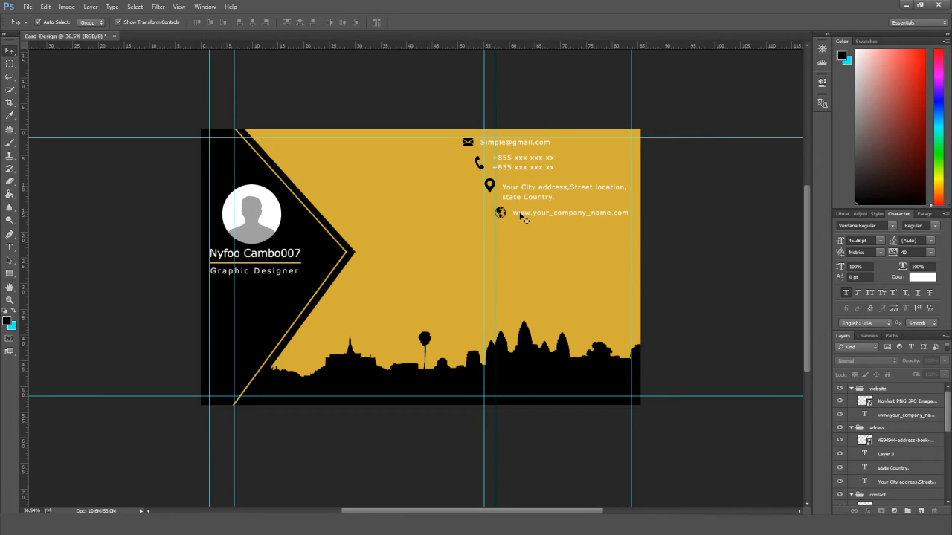
left_click(522, 159)
left_click_drag(522, 160, 522, 157)
left_click_drag(525, 190, 531, 213)
left_click(528, 216)
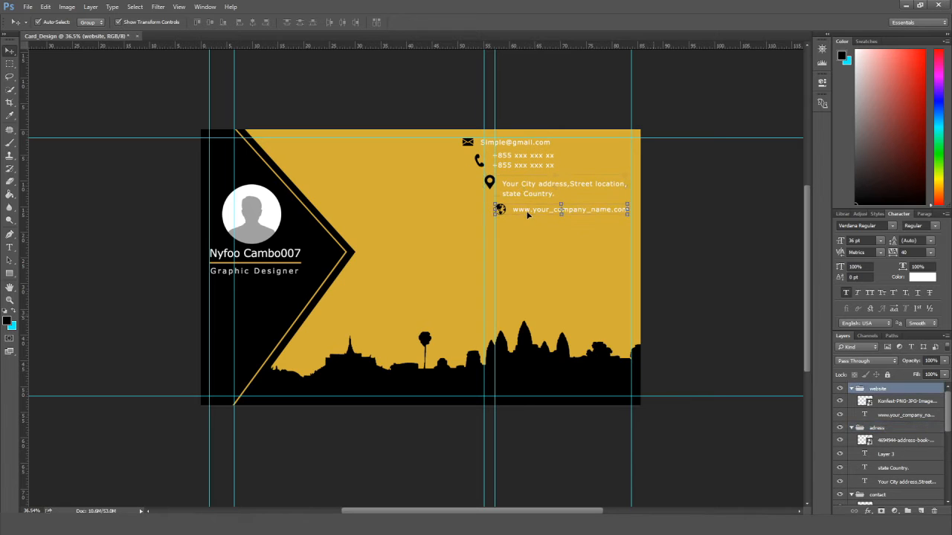
left_click(522, 189)
Nudge the address pin icon down and the adress group up with Shift+arrow keys.
left_click(873, 441)
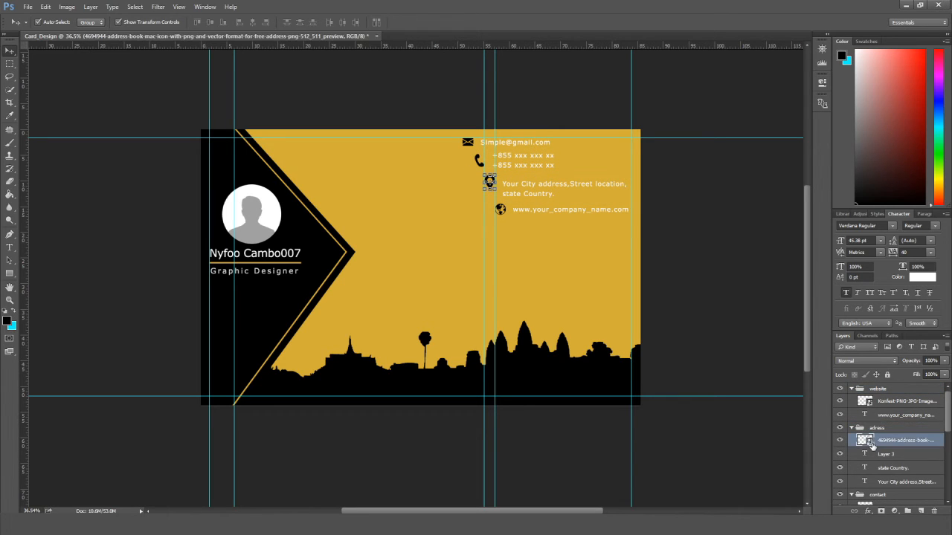
key("shift+Down")
key("shift+Down")
key("m")
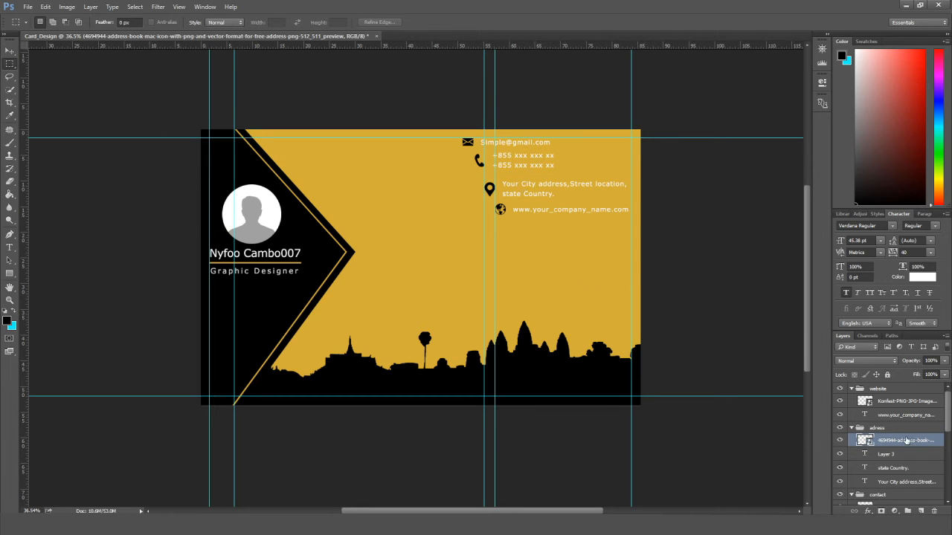
key("v")
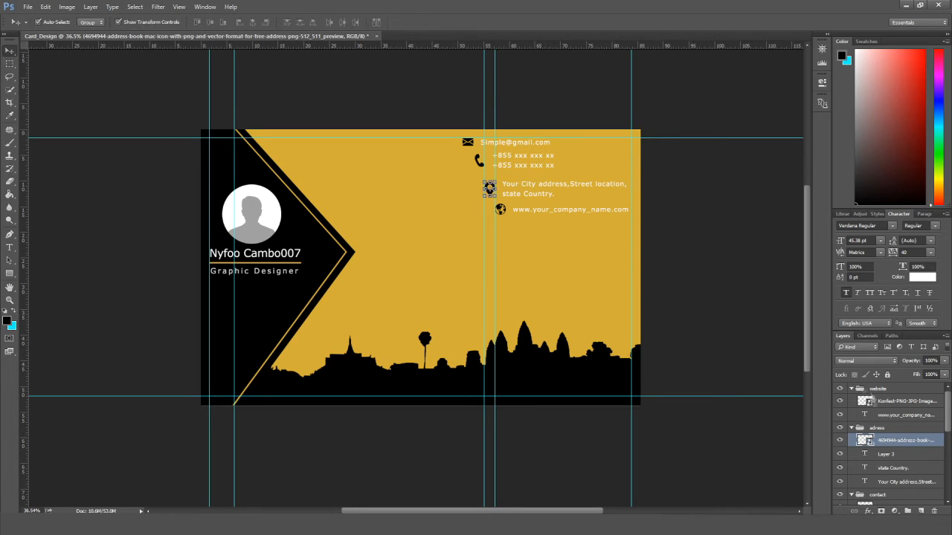
left_click(887, 429)
key("shift+Up")
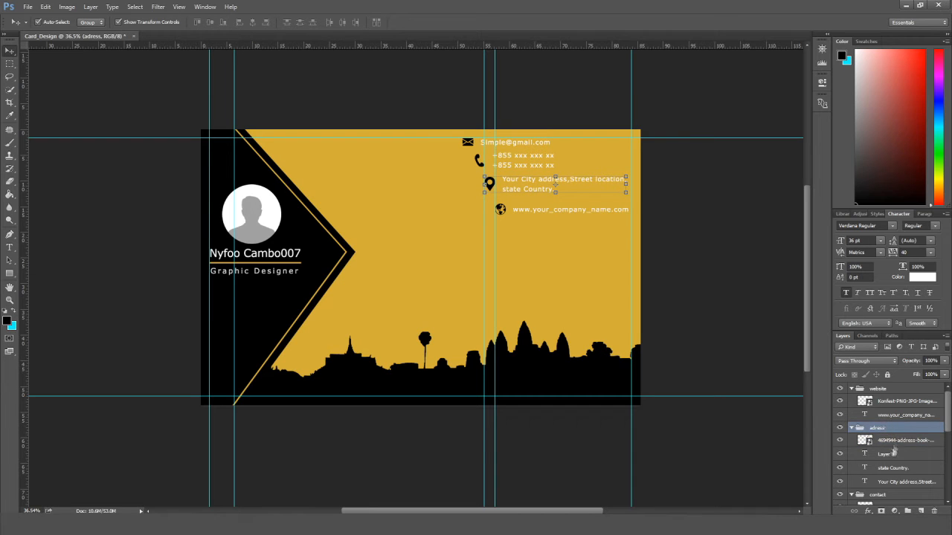
Nudge the website group up, then check the spacing of the contact lines.
left_click(852, 428)
left_click(892, 388)
key("shift+Up")
key("shift+Up")
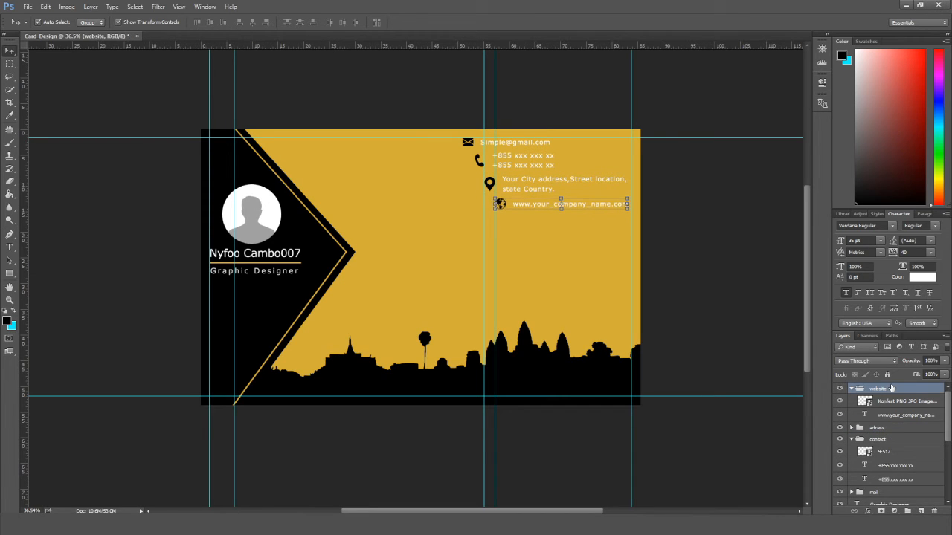
left_click(747, 306)
scroll(748, 307, "down", 1)
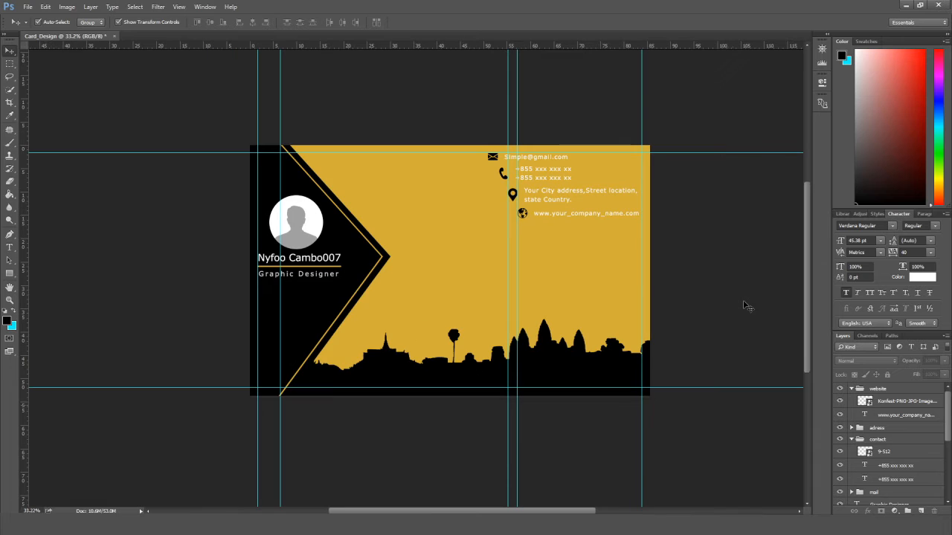
left_click(586, 195)
left_click(717, 249)
scroll(716, 252, "down", 1)
scroll(617, 201, "up", 3)
left_click(525, 165)
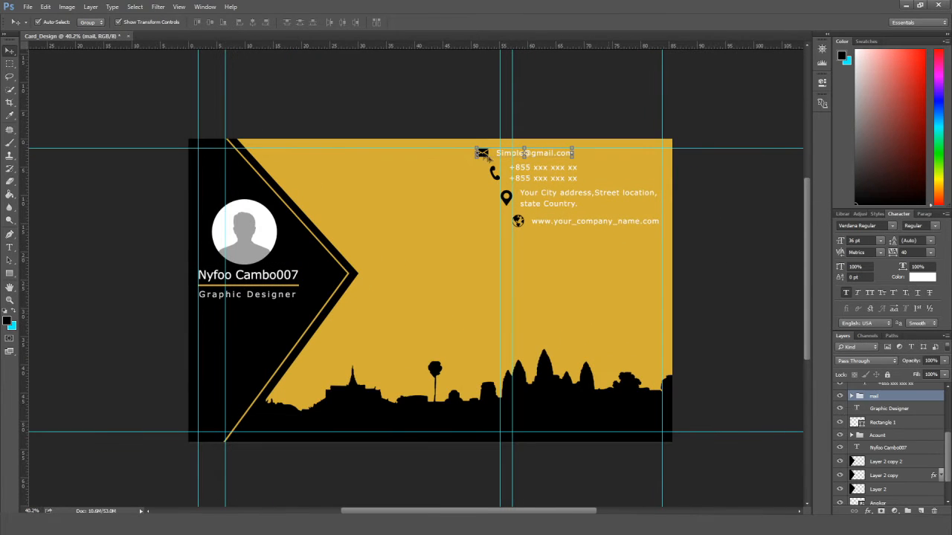
Try a colour overlay on the envelope icon layer, then discard the style changes.
left_click(902, 424)
double_click(931, 426)
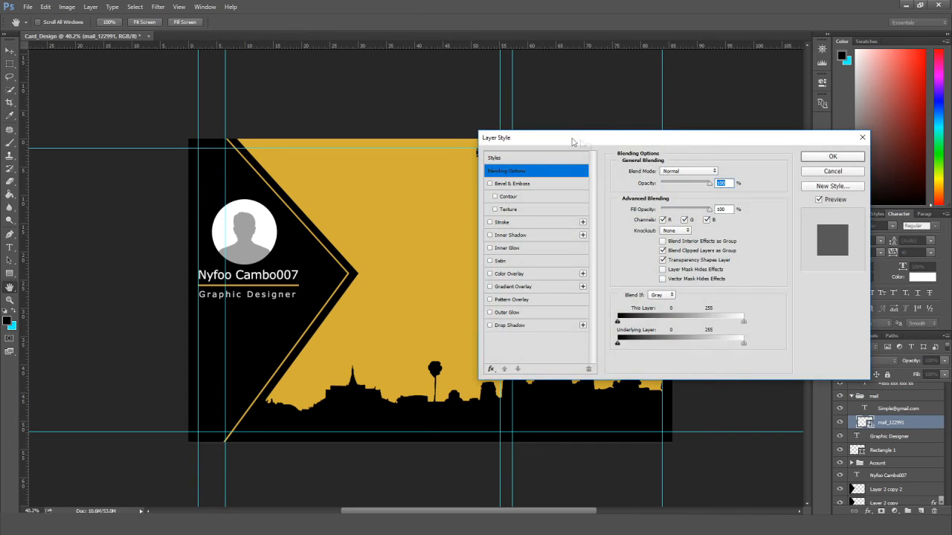
left_click_drag(573, 140, 735, 144)
left_click(668, 278)
left_click(880, 175)
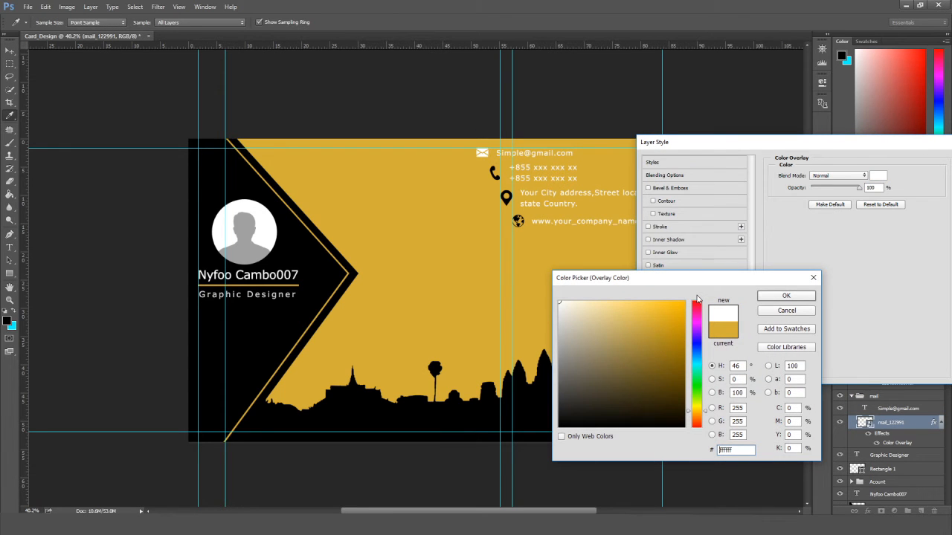
left_click(803, 310)
left_click_drag(900, 145, 779, 161)
left_click(870, 192)
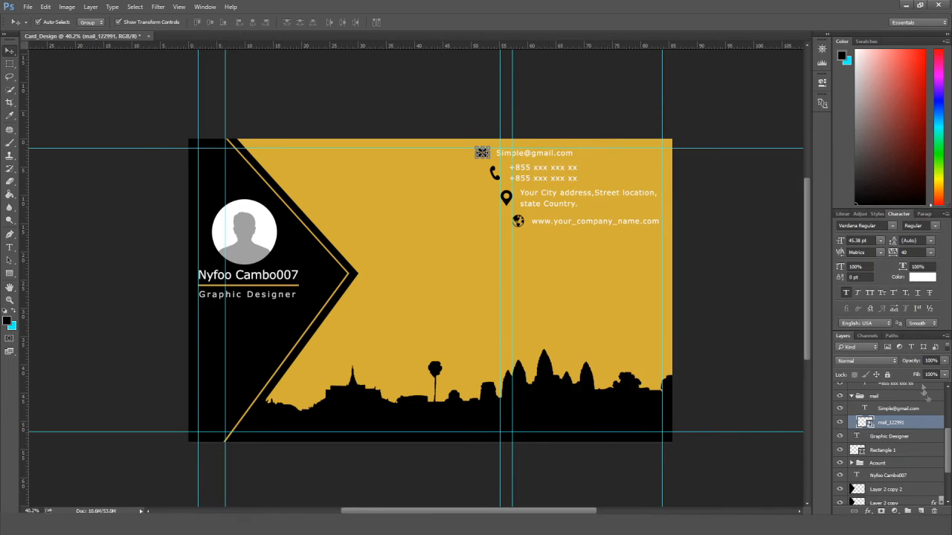
Give the email text a black Color Overlay layer style.
double_click(936, 410)
left_click(566, 294)
left_click(758, 192)
left_click(507, 201)
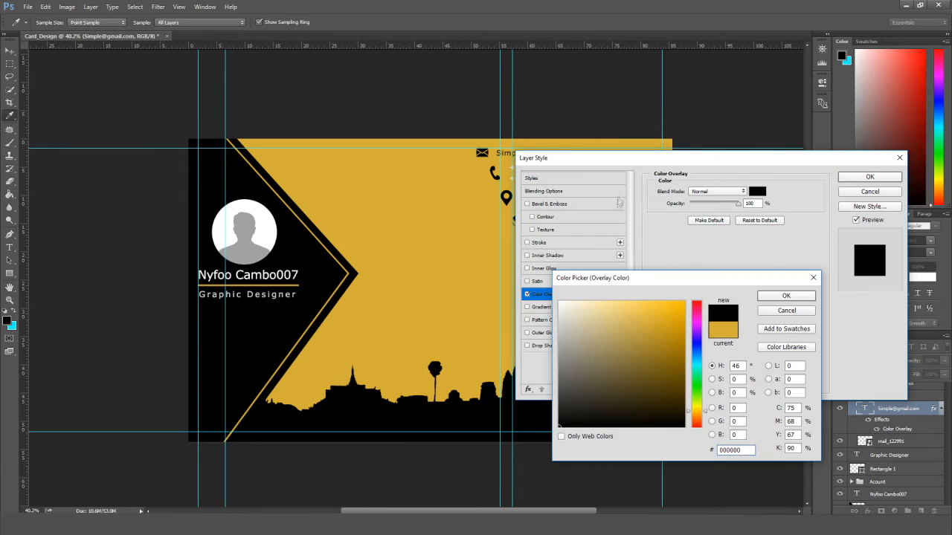
left_click(773, 297)
left_click_drag(804, 166, 820, 247)
left_click(885, 258)
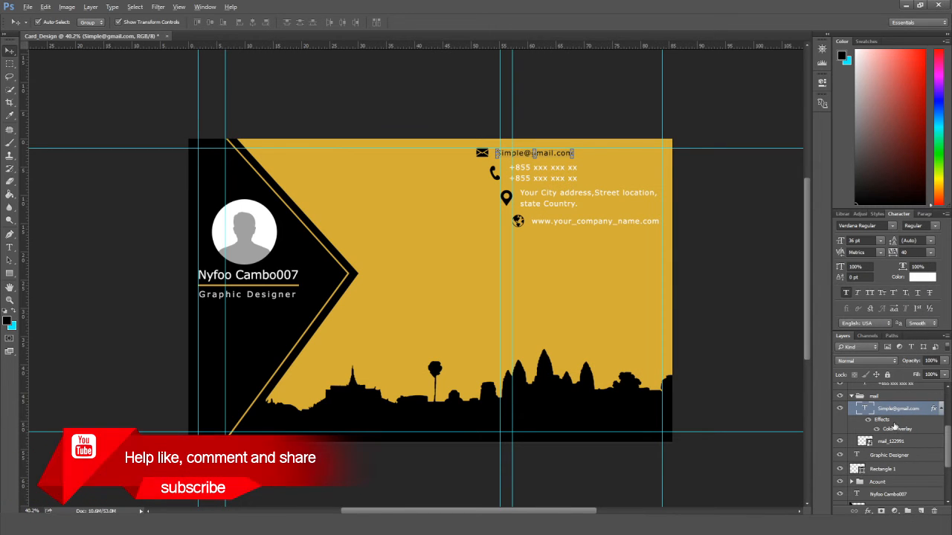
Copy the black overlay onto the contact, adress and website groups and collapse their effect lists.
scroll(897, 426, "up", 3)
scroll(913, 430, "up", 3)
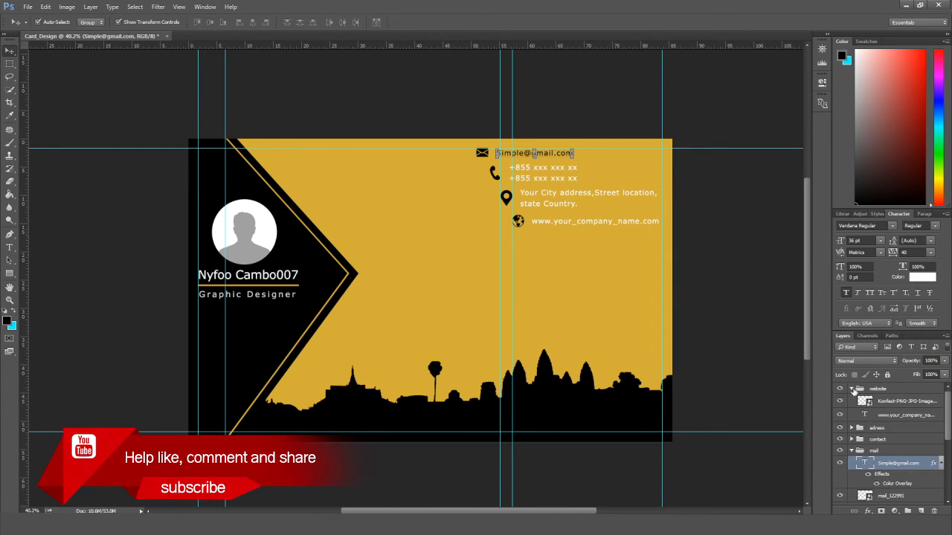
left_click(853, 389)
left_click_drag(894, 455, 890, 390)
left_click(941, 389)
left_click(942, 400)
left_click(942, 411)
left_click(942, 435)
left_click(745, 350)
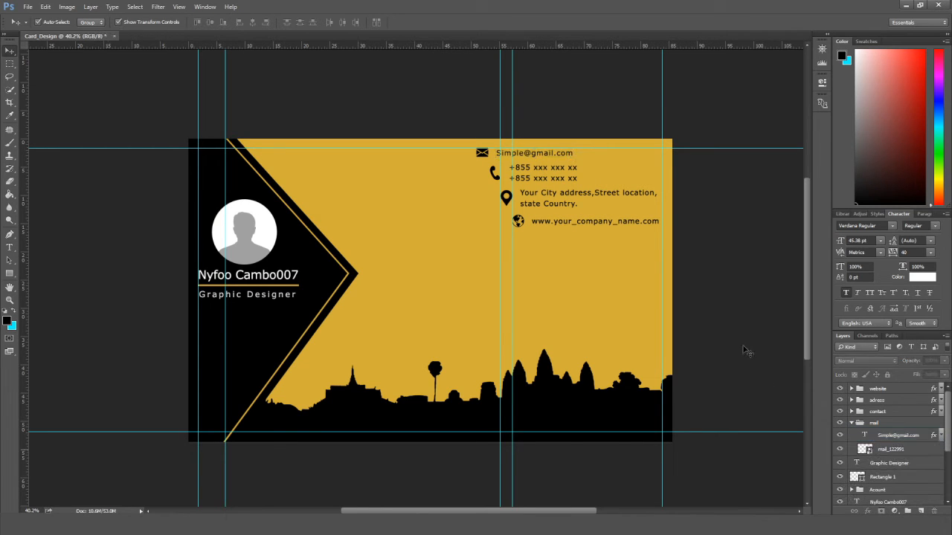
Nudge the phone numbers and address groups up by a pixel each.
scroll(580, 175, "up", 1)
left_click(465, 153)
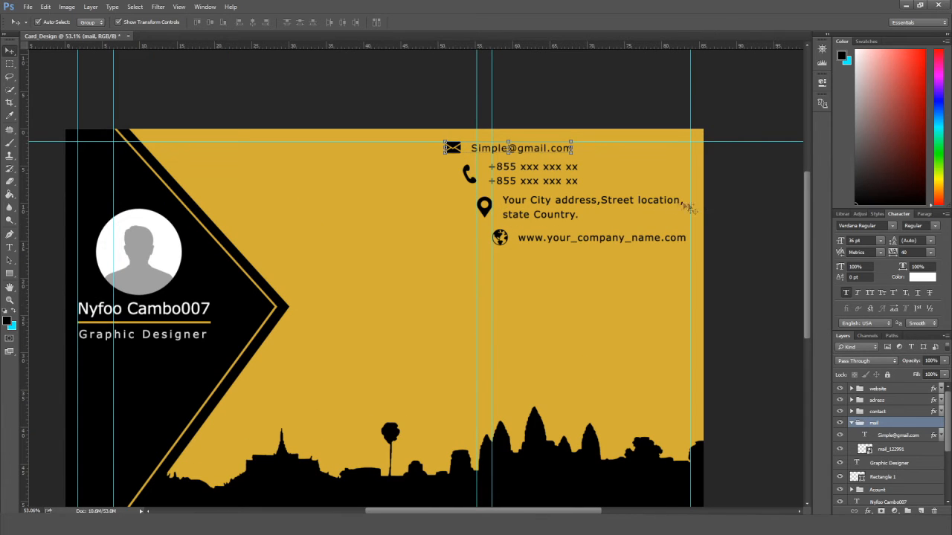
left_click(731, 212)
left_click(522, 168)
key("Up")
key("Up")
key("Up")
key("Up")
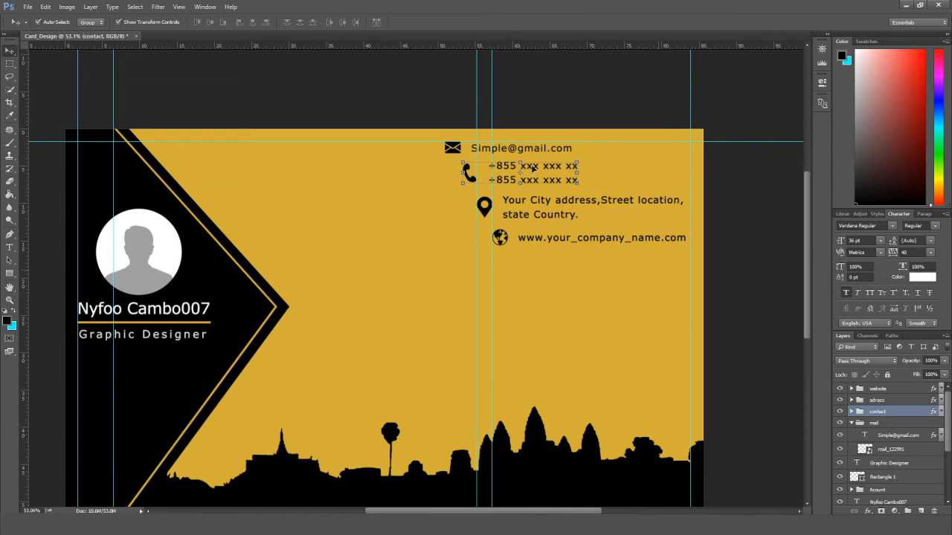
left_click(533, 202)
key("Up")
key("Up")
key("Up")
key("Up")
key("Up")
key("Up")
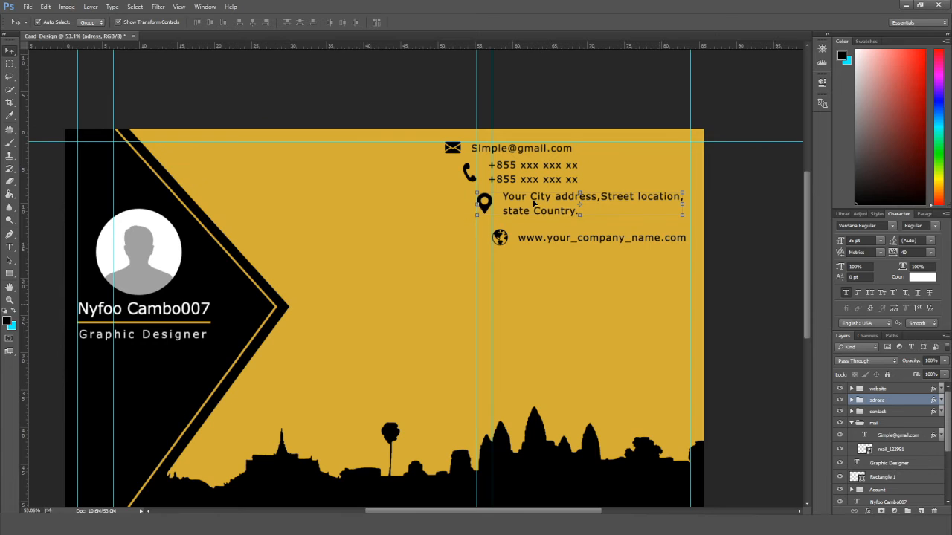
left_click(538, 238)
key("Up")
key("Up")
key("Up")
key("Up")
key("Up")
key("Up")
key("Up")
key("Up")
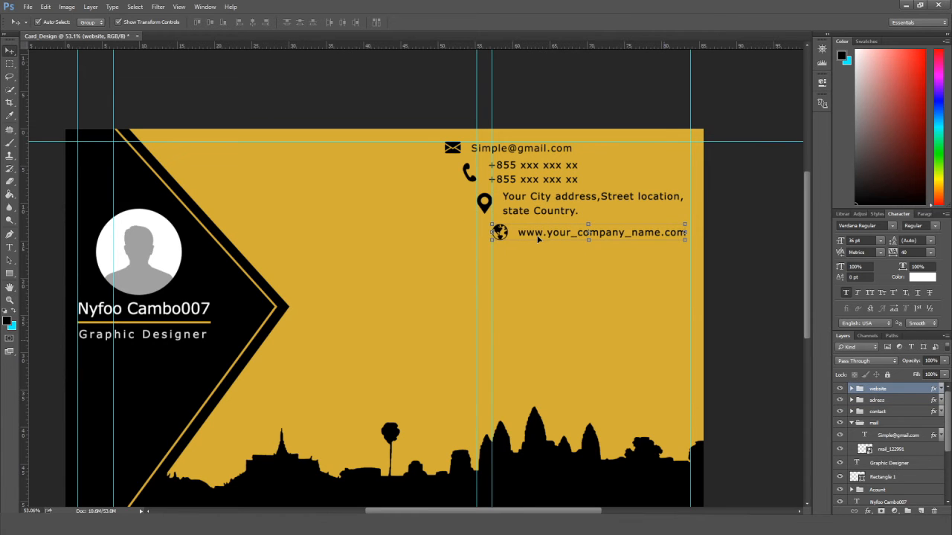
left_click(734, 246)
Add a vertical guide at about 53 cm from the left ruler.
scroll(734, 246, "down", 1)
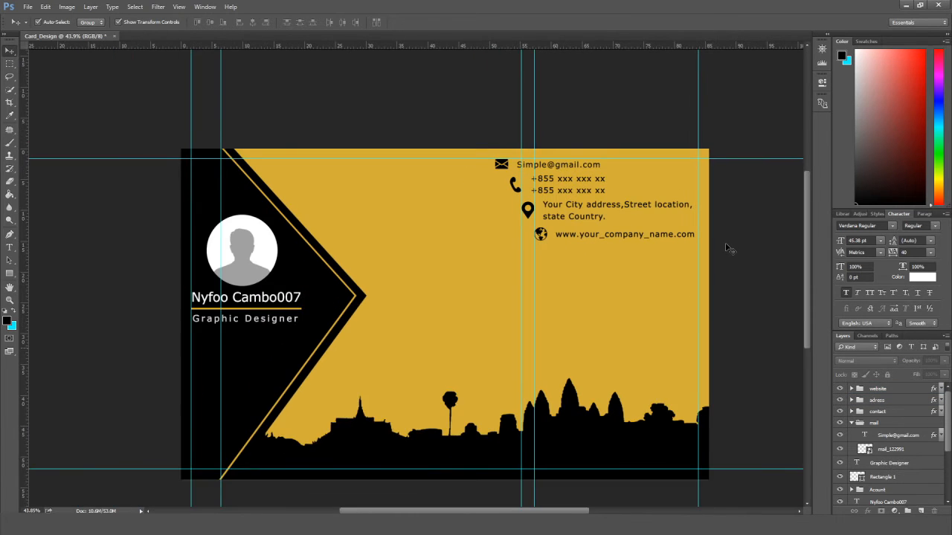
scroll(733, 246, "up", 2)
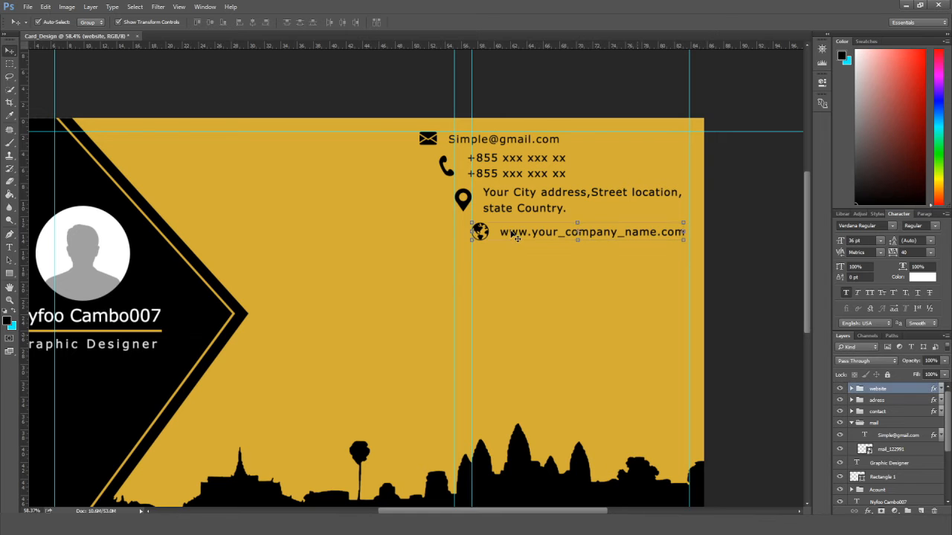
scroll(639, 264, "down", 3)
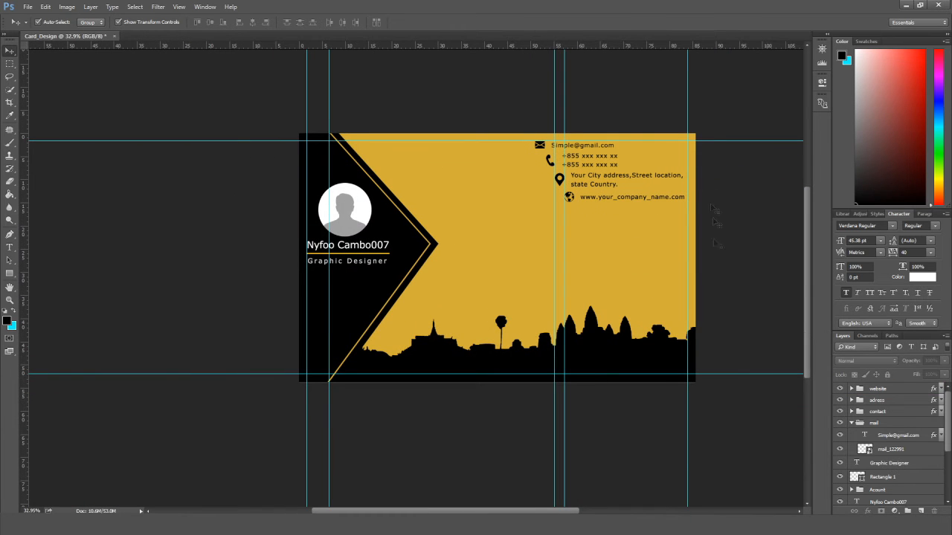
left_click_drag(491, 255, 373, 270)
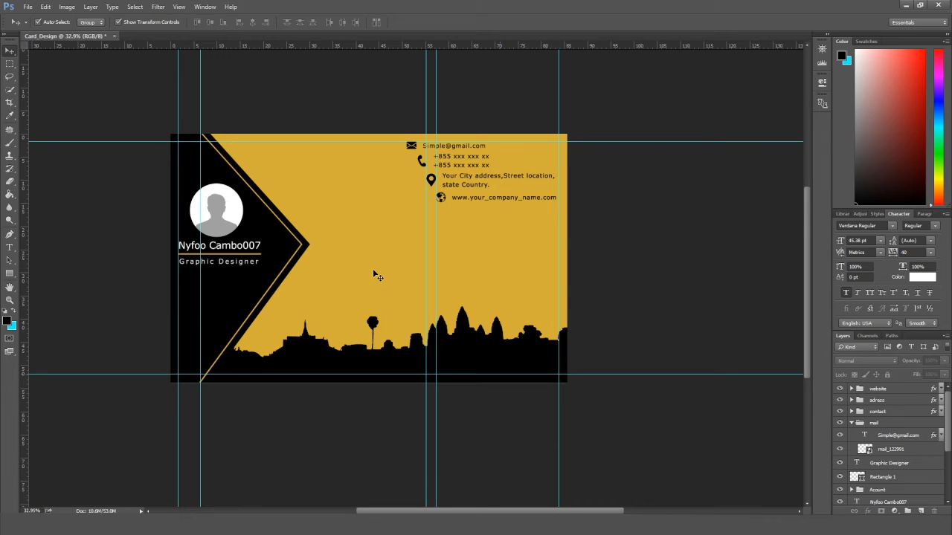
scroll(451, 251, "up", 4)
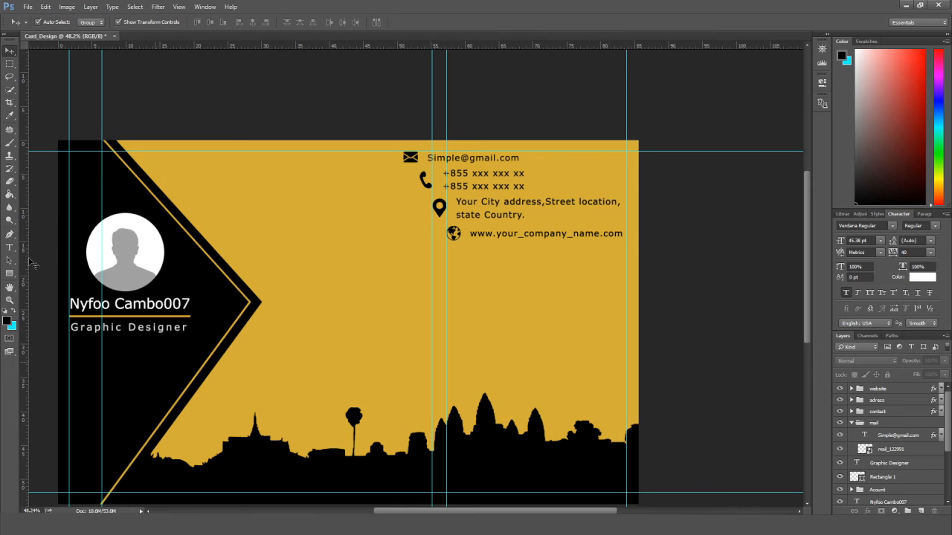
left_click_drag(25, 264, 418, 349)
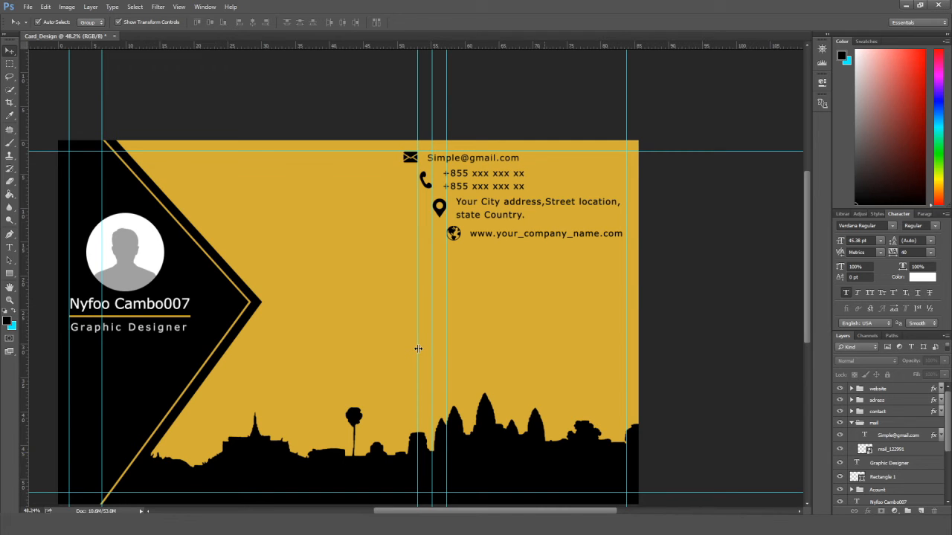
Align the phone numbers group to the guide and add a second vertical guide.
left_click(426, 186)
key("Left")
key("Left")
key("Left")
key("Left")
key("Left")
key("Left")
key("Right")
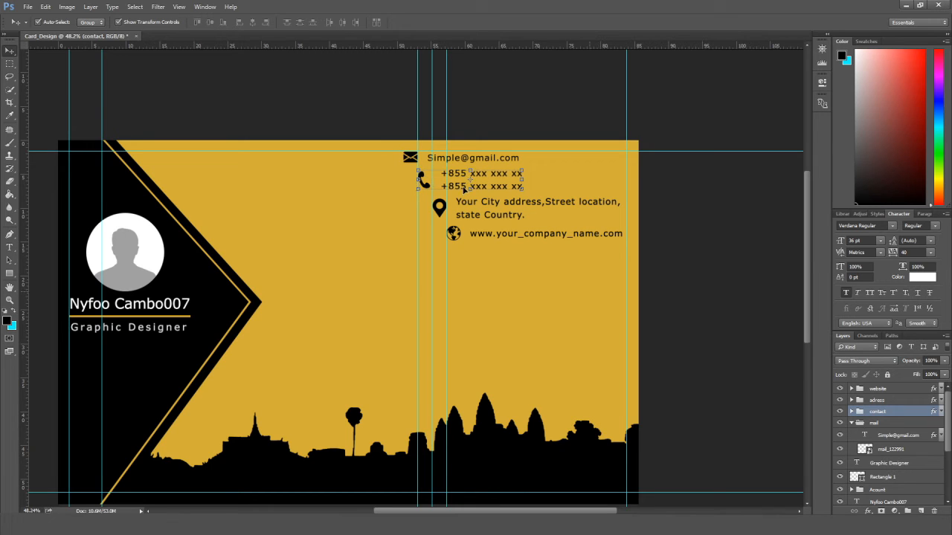
left_click(677, 233)
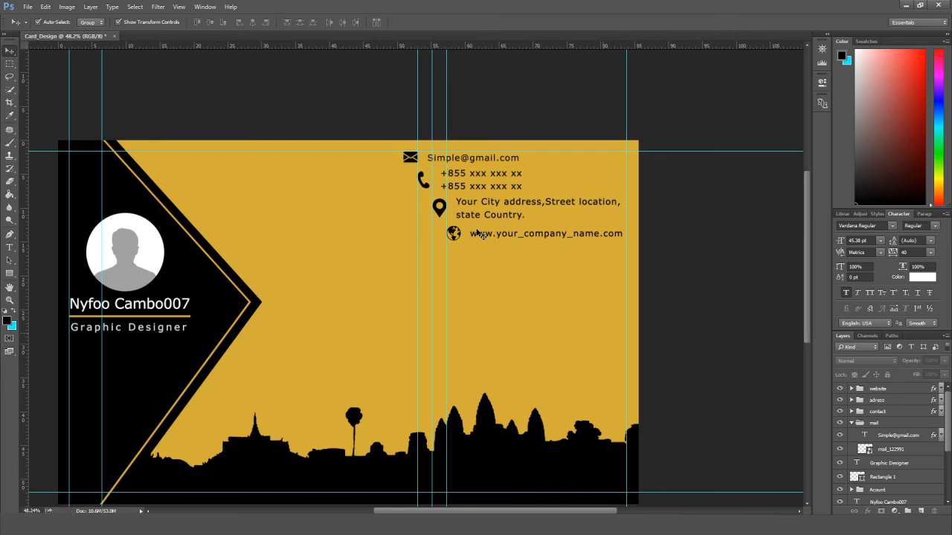
scroll(478, 232, "down", 2)
left_click_drag(24, 230, 417, 255)
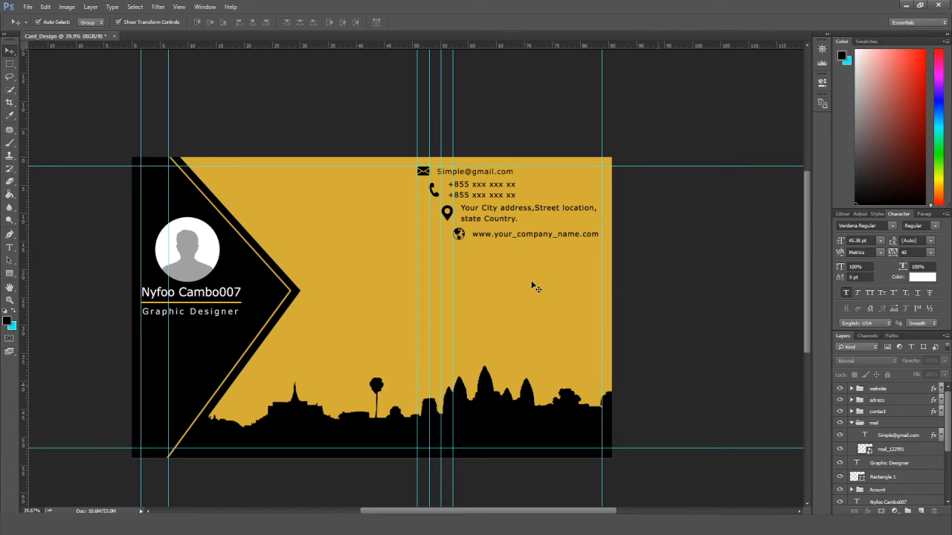
Group the website, adress, contact and mail groups into a group named 'infor'.
left_click(894, 389)
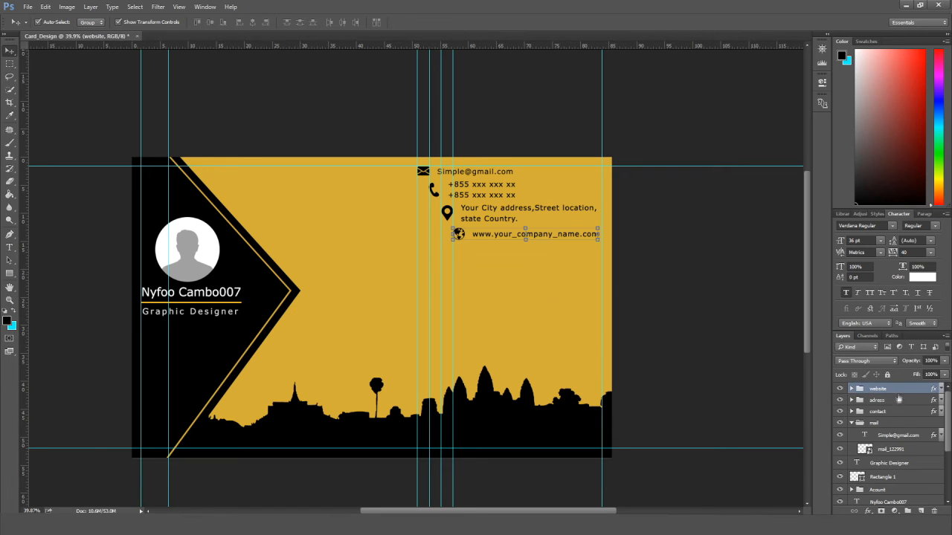
left_click(853, 423)
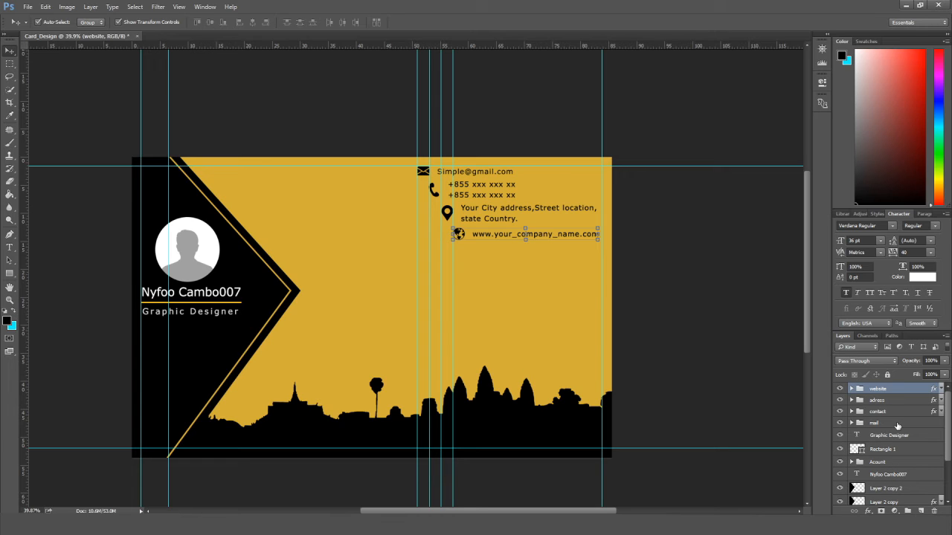
left_click(899, 424, "shift")
key("ctrl+g")
double_click(880, 388)
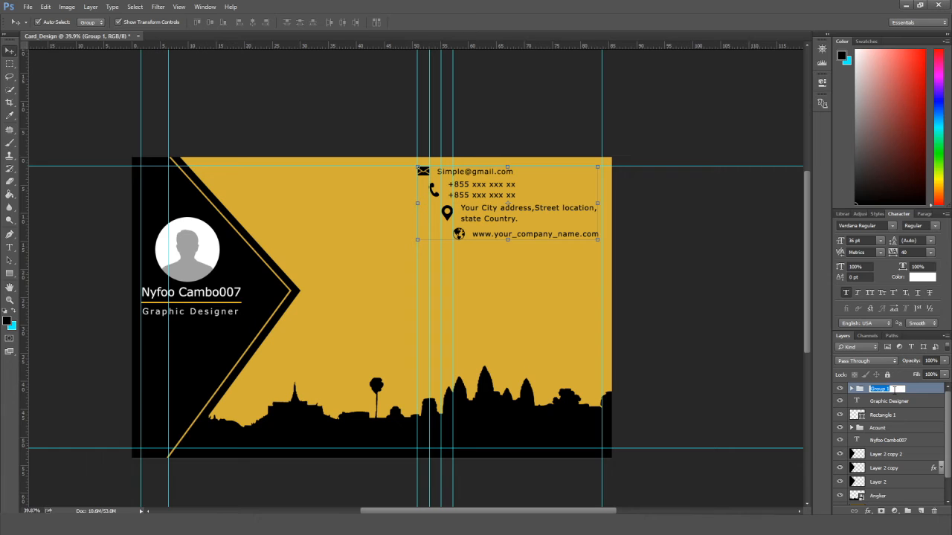
key("Return")
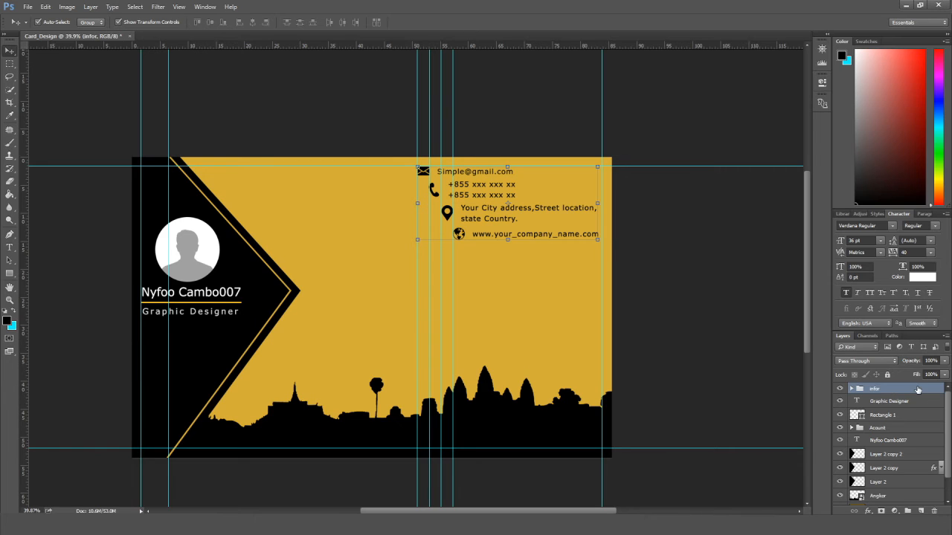
Group the name, photo and Graphic Designer title layers as 'account Info'.
left_click(918, 401)
left_click(911, 425, "shift")
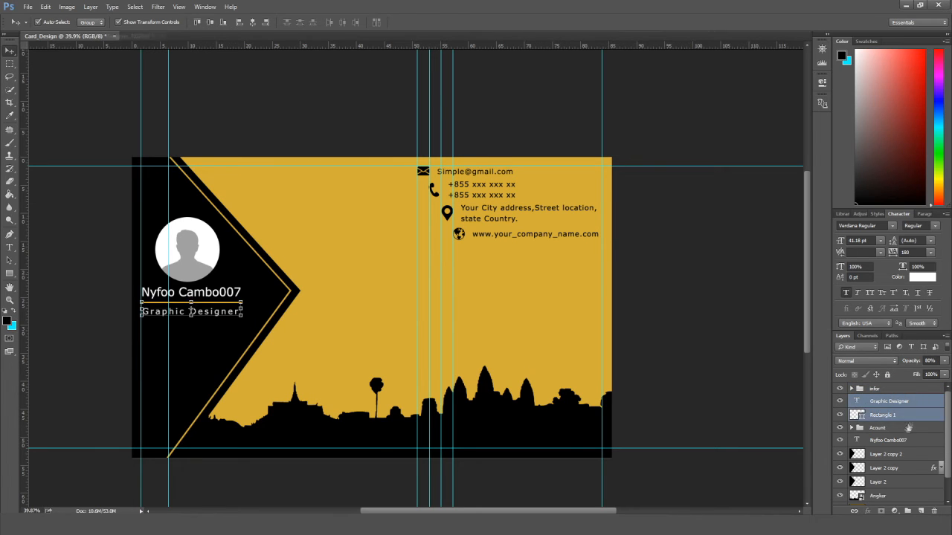
left_click(905, 443, "shift")
key("ctrl+g")
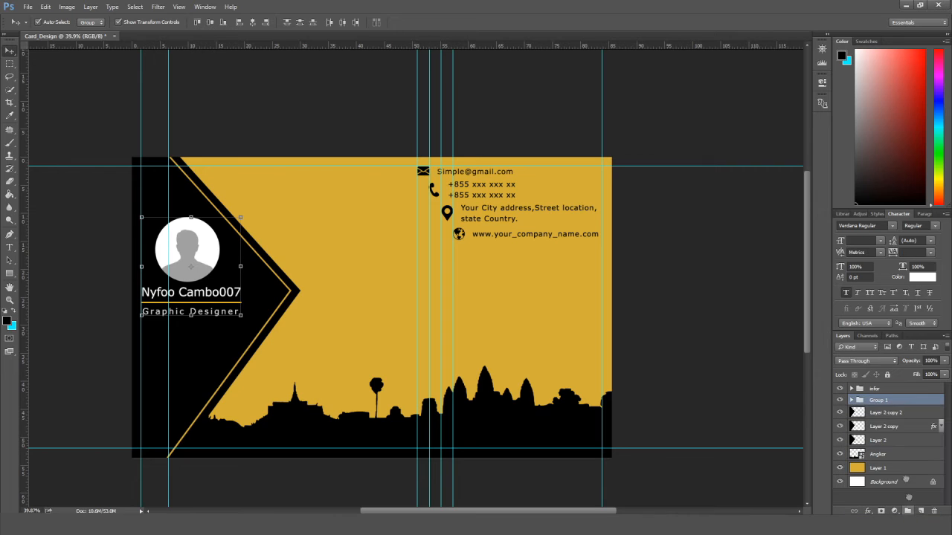
double_click(880, 400)
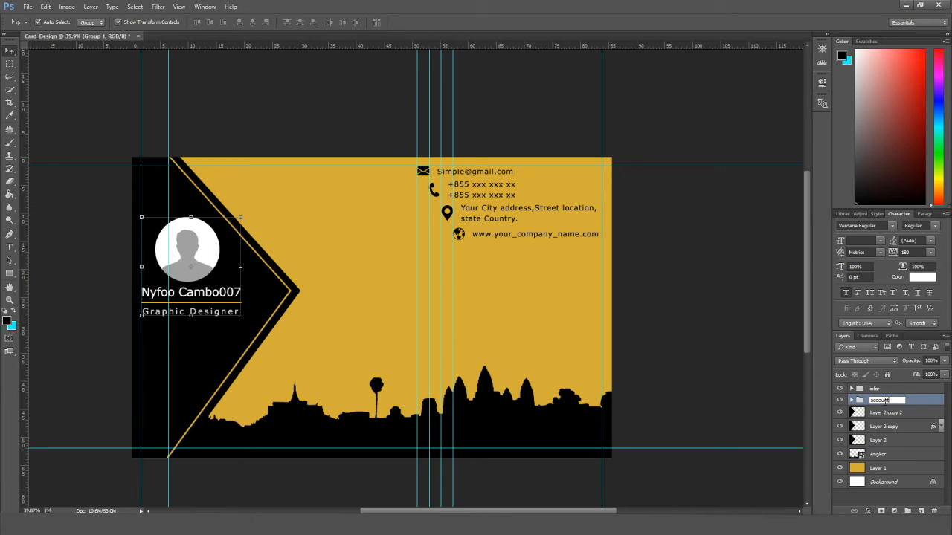
left_click(921, 404)
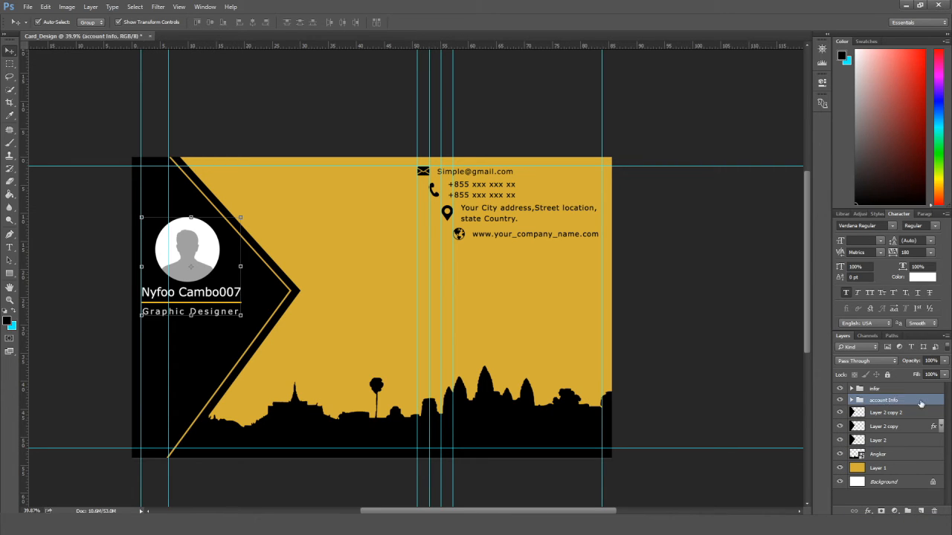
Hide the infor and account Info groups and select the three black chevron layers.
left_click(840, 400)
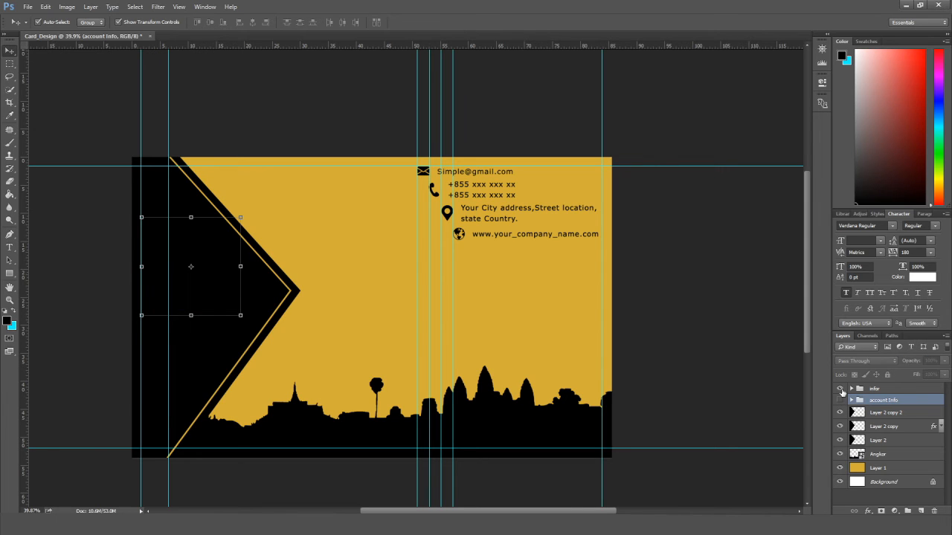
left_click(840, 388)
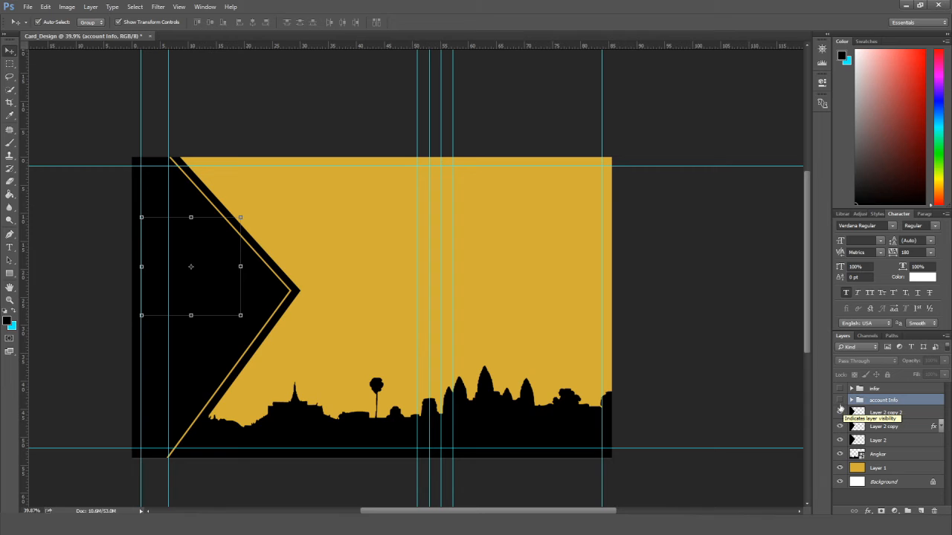
left_click(840, 401)
left_click(839, 388)
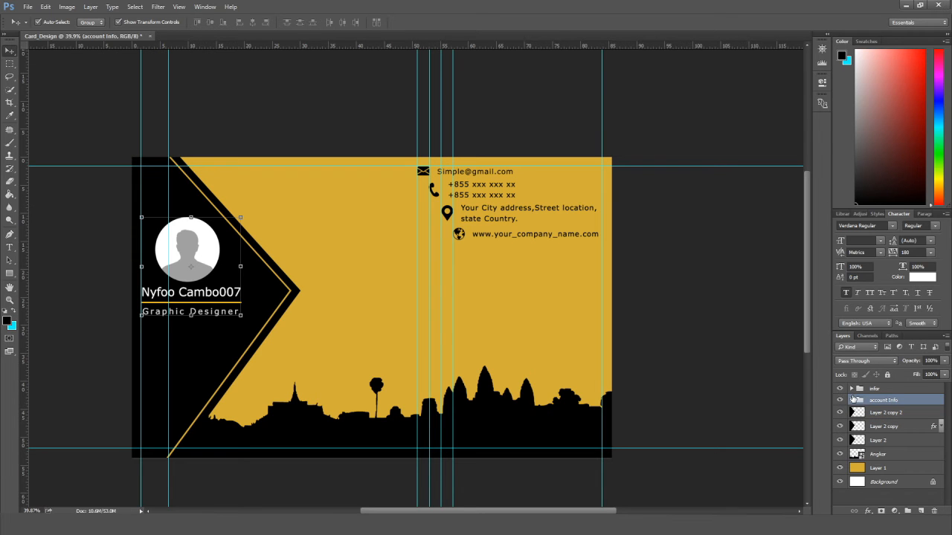
left_click(840, 400)
left_click(840, 388)
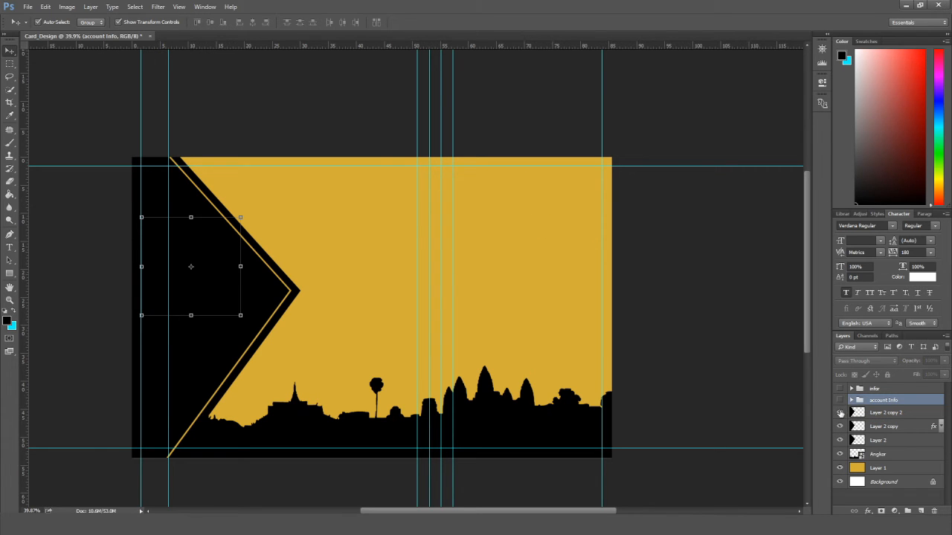
left_click(901, 414)
left_click(899, 429, "ctrl")
left_click(897, 444, "ctrl")
Group the chevron layers and Angkor skyline into a group named 'back_card'.
left_click(894, 455, "ctrl")
left_click_drag(906, 438, 907, 511)
double_click(880, 411)
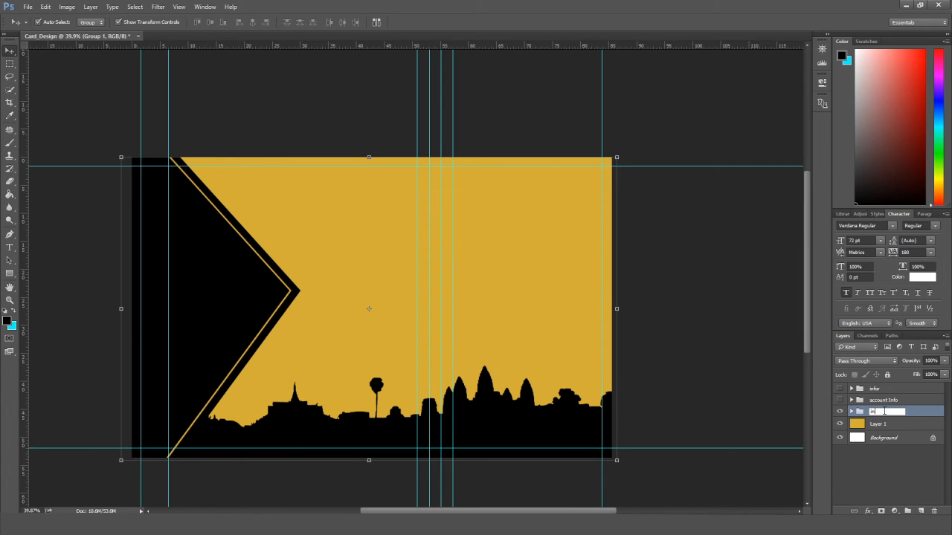
type("back_card")
key("Return")
Duplicate back_card as 'infront card' and hide the original group.
key("ctrl+j")
left_click(840, 423)
double_click(898, 412)
type("info")
key("BackSpace")
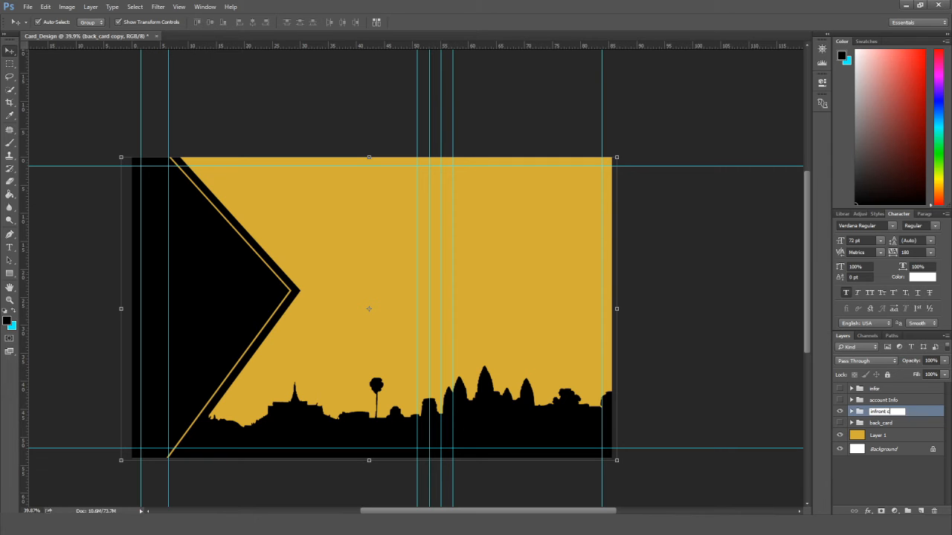
type("ront card")
key("Return")
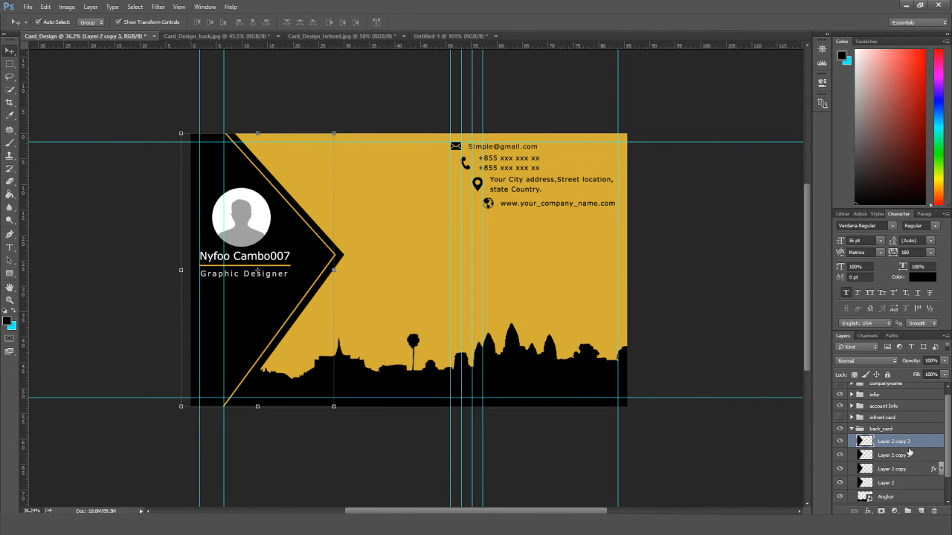
Slide the black chevron copy to the right with Shift+Right nudges.
key("shift+Right")
key("shift+Right")
key("shift+Right")
key("shift+Right")
key("shift+Right")
key("shift+Right")
key("shift+Right")
key("shift+Right")
key("shift+Right")
key("shift+Right")
key("shift+Right")
key("shift+Right")
key("shift+Right")
key("shift+Right")
key("shift+Right")
key("shift+Right")
key("shift+Right")
key("shift+Right")
key("shift+Right")
key("shift+Right")
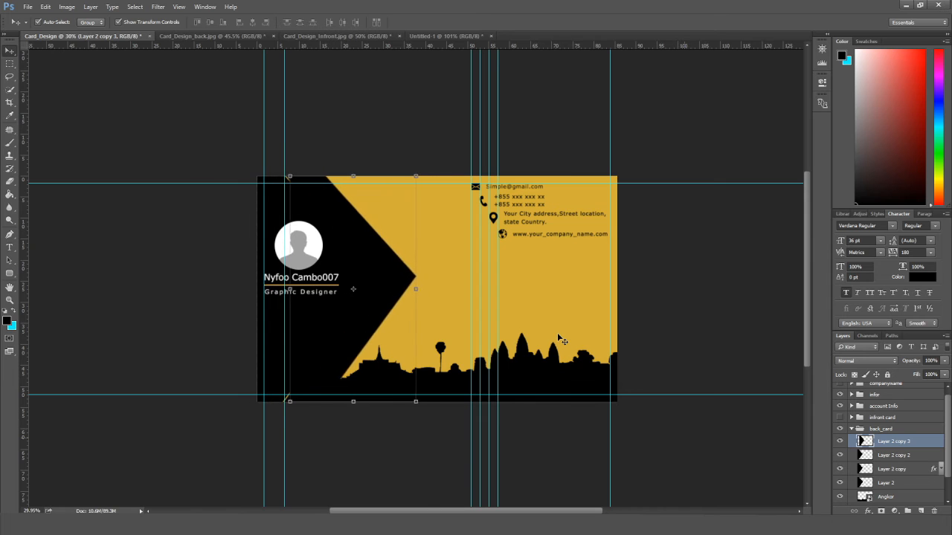
key("shift+Right")
key("shift+Right")
key("shift+Right")
key("shift+Right")
key("shift+Right")
key("shift+Right")
key("shift+Right")
key("shift+Right")
key("shift+Right")
key("shift+Right")
key("shift+Right")
key("shift+Right")
key("shift+Right")
key("shift+Right")
key("shift+Right")
key("shift+Right")
key("shift+Right")
key("shift+Right")
key("shift+Right")
key("shift+Right")
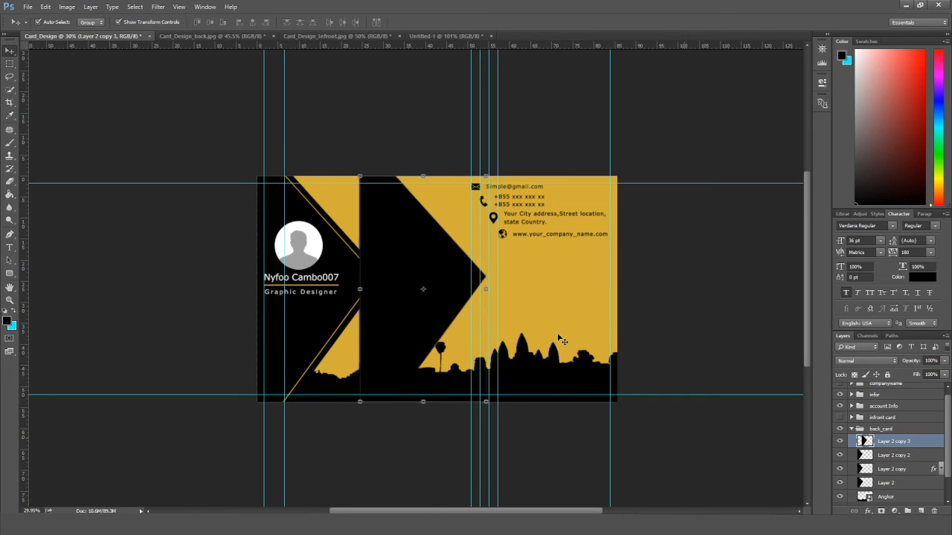
key("shift+Right")
key("shift+Right")
key("shift+Right")
key("shift+Right")
key("shift+Right")
key("shift+Right")
key("shift+Right")
key("shift+Right")
key("shift+Right")
key("shift+Right")
key("shift+Right")
key("shift+Right")
key("shift+Right")
key("shift+Right")
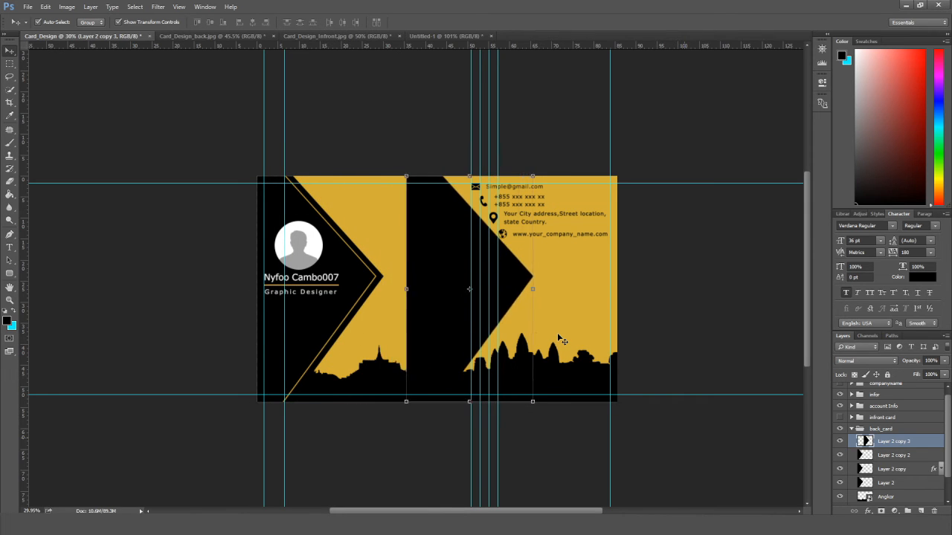
scroll(558, 339, "up", 5)
left_click_drag(563, 238, 578, 307)
key("Right")
key("Right")
key("Right")
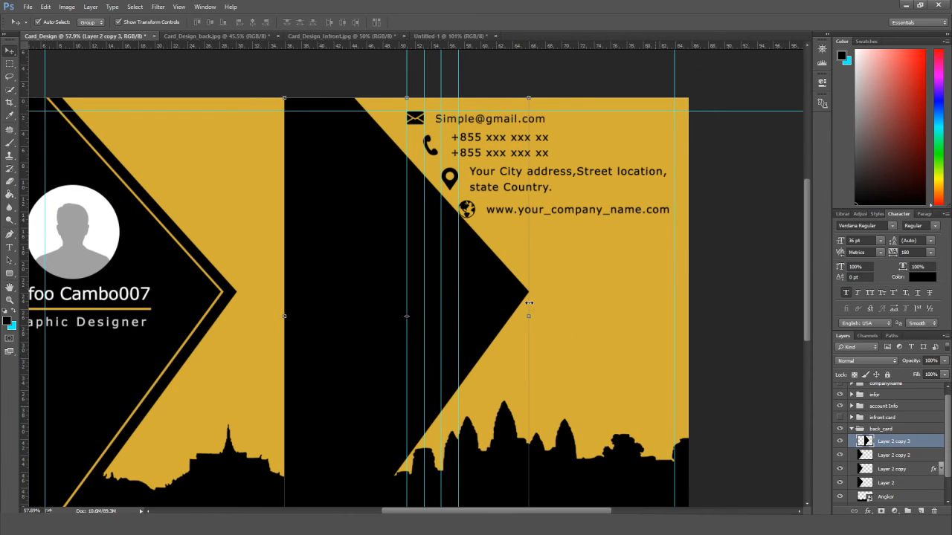
Shift the address group slightly left, fine-tuning by single pixels.
left_click(453, 178)
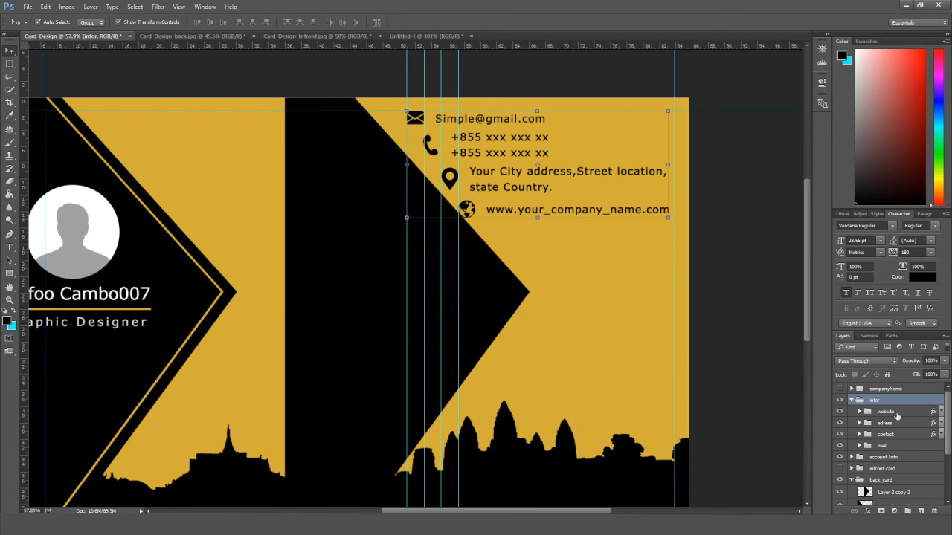
key("shift+Left")
key("shift+Left")
key("shift+Left")
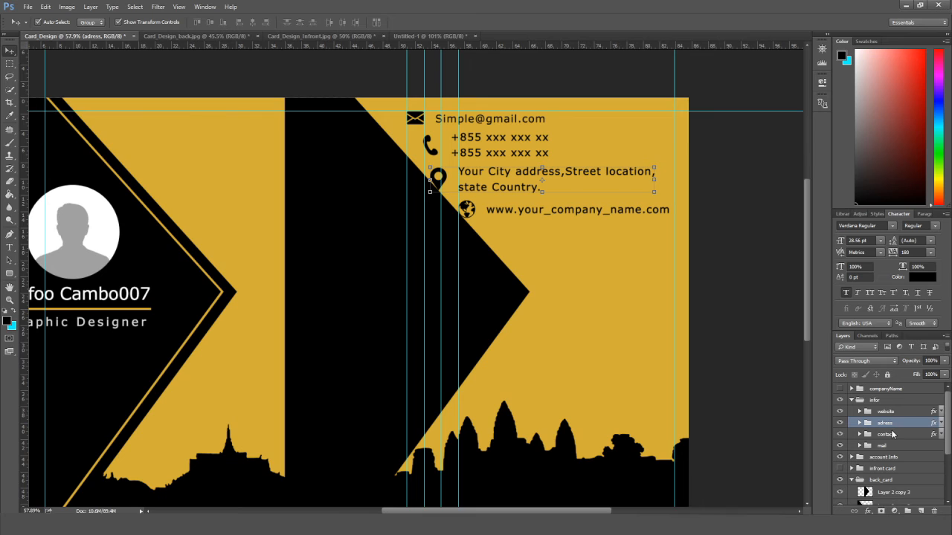
key("Left")
key("Left")
key("Right")
key("Right")
key("Right")
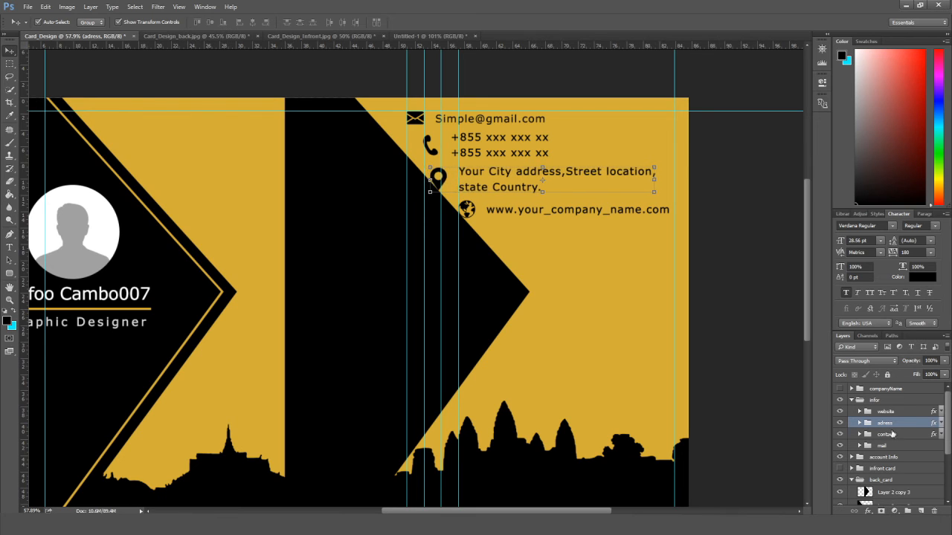
key("Right")
key("Left")
Nudge the phone and email groups a pixel to the left.
left_click(899, 437)
key("Left")
key("Left")
key("Left")
key("Left")
key("Left")
key("Left")
key("Left")
key("Left")
key("Left")
key("Left")
key("Left")
key("Left")
key("Left")
key("Left")
key("Left")
key("Left")
key("Left")
key("Left")
key("Left")
key("Left")
key("Left")
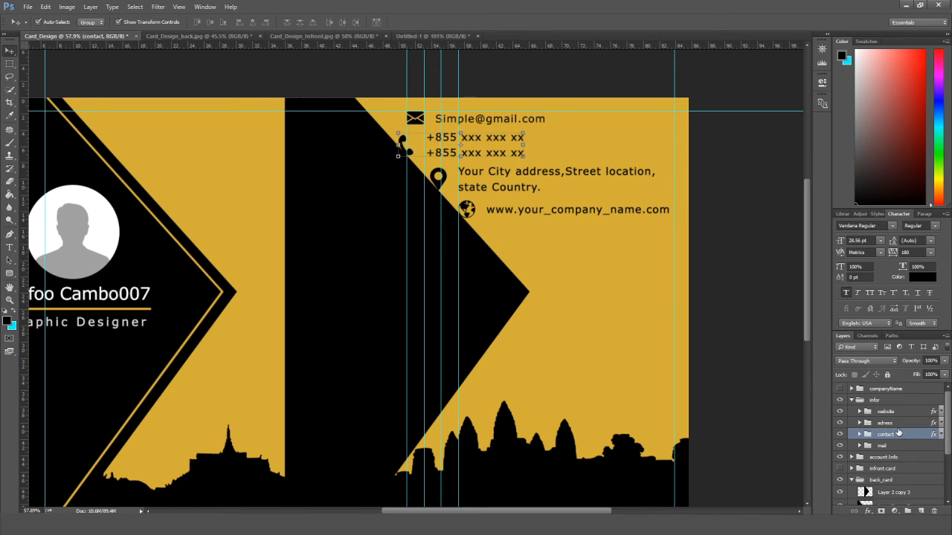
left_click(900, 446)
key("Left")
key("Left")
key("Left")
key("Left")
key("Left")
key("Left")
key("Left")
key("Left")
key("Left")
key("Left")
key("Left")
key("Left")
key("Left")
key("Left")
key("Left")
key("Left")
key("Left")
key("Left")
key("Left")
key("Left")
key("Left")
key("Left")
key("Left")
key("Left")
key("Left")
key("Left")
key("Left")
key("Left")
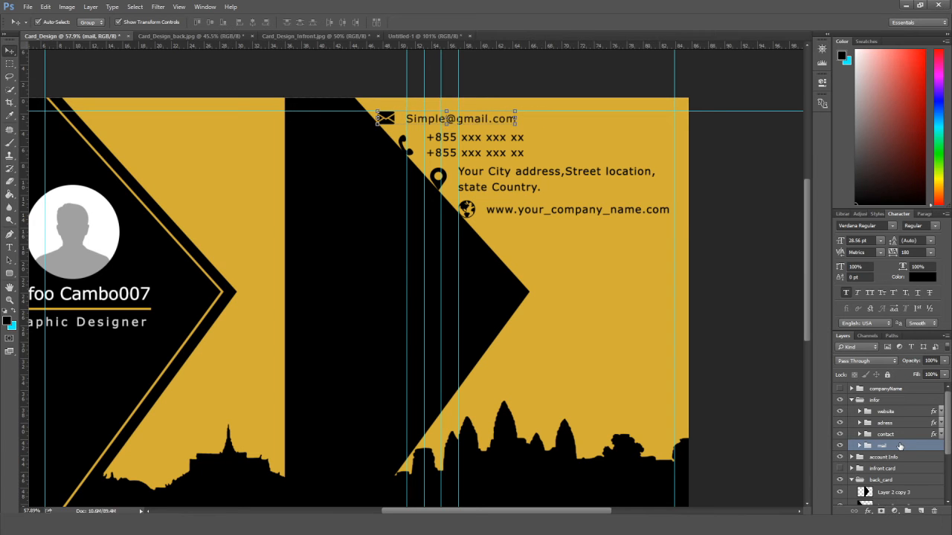
left_click(905, 442, "ctrl")
scroll(892, 438, "down", 2)
Hide the extra black chevron layer, Layer 2 copy 3.
left_click(839, 421)
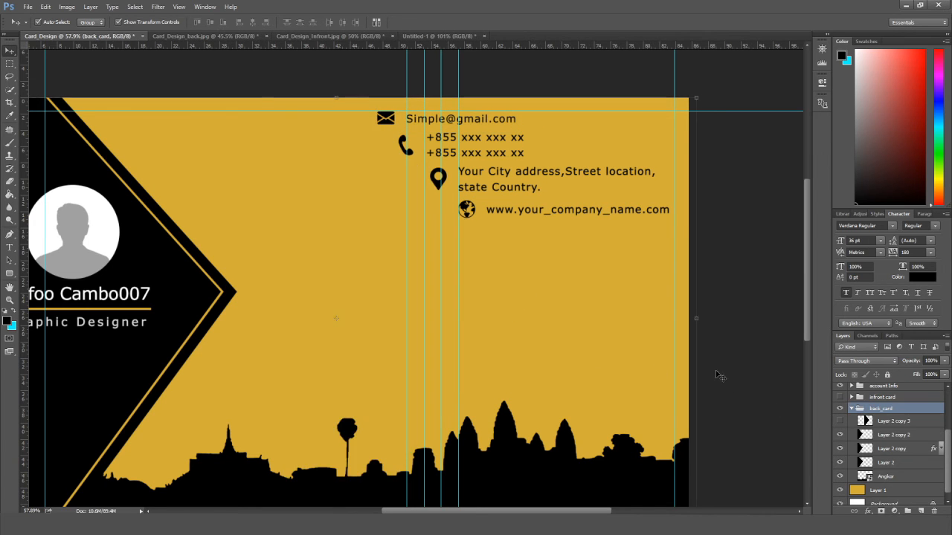
scroll(740, 381, "down", 3)
scroll(739, 381, "down", 1)
scroll(663, 378, "up", 3)
scroll(610, 344, "down", 1)
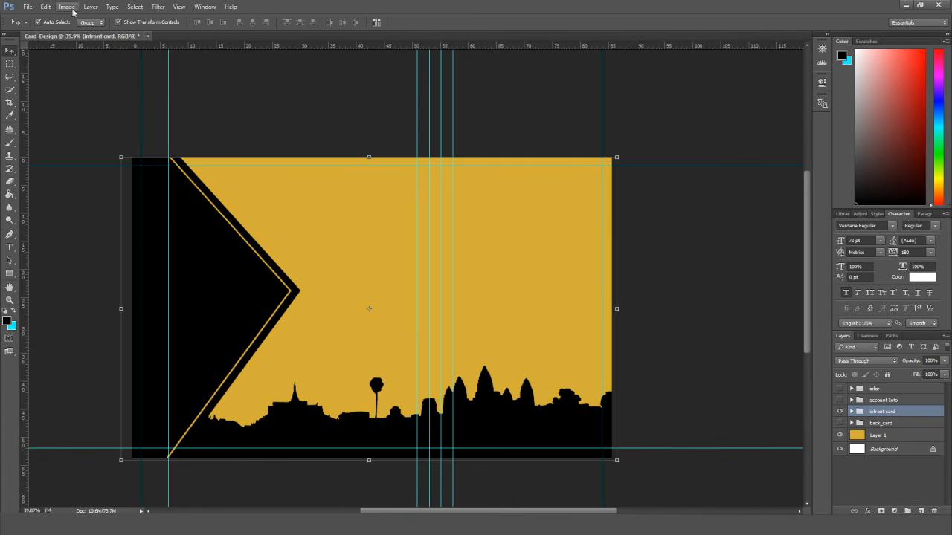
Flip the infront card group horizontally via Edit > Transform, undoing an accidental vertical flip.
left_click(46, 7)
mouse_move(82, 210)
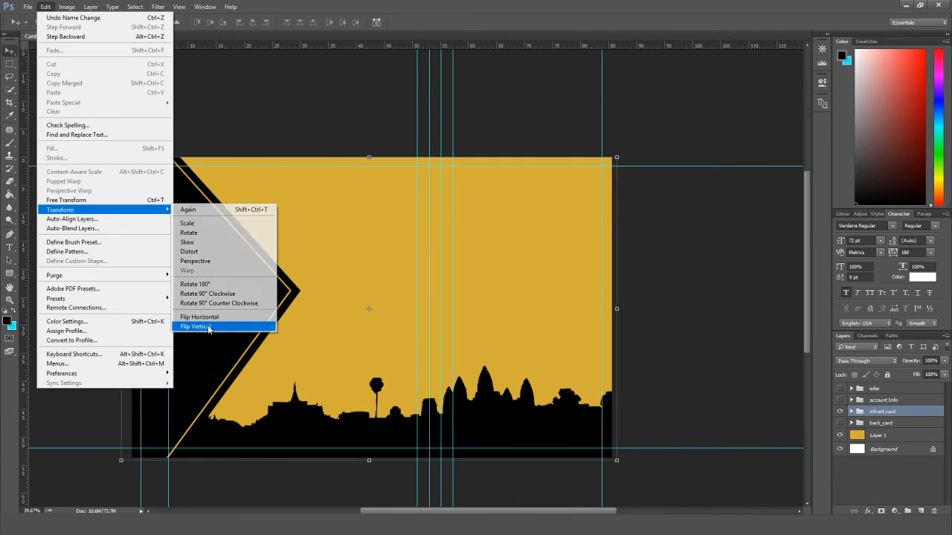
left_click(197, 328)
key("ctrl+z")
left_click(45, 6)
mouse_move(130, 210)
left_click(197, 317)
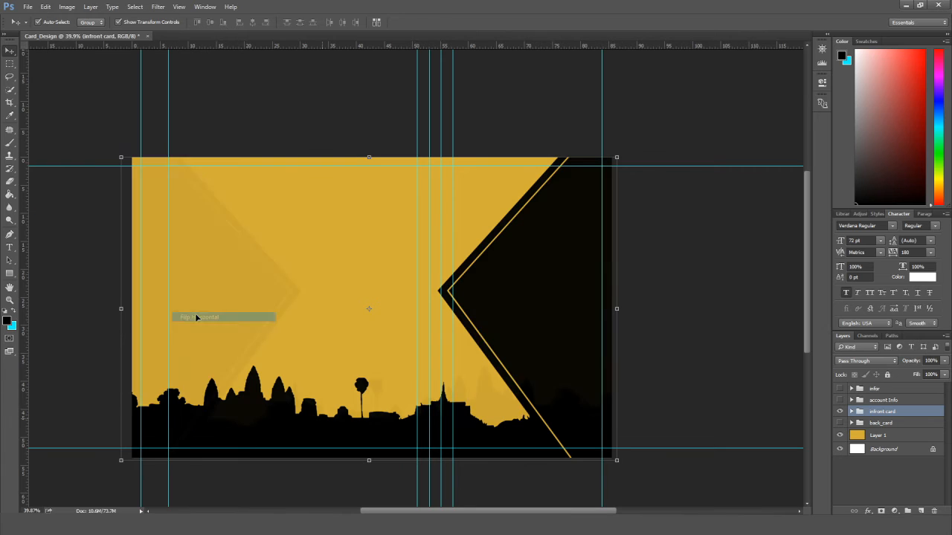
Type 'LOGO' on the yellow area and enlarge it to about double size.
key("t")
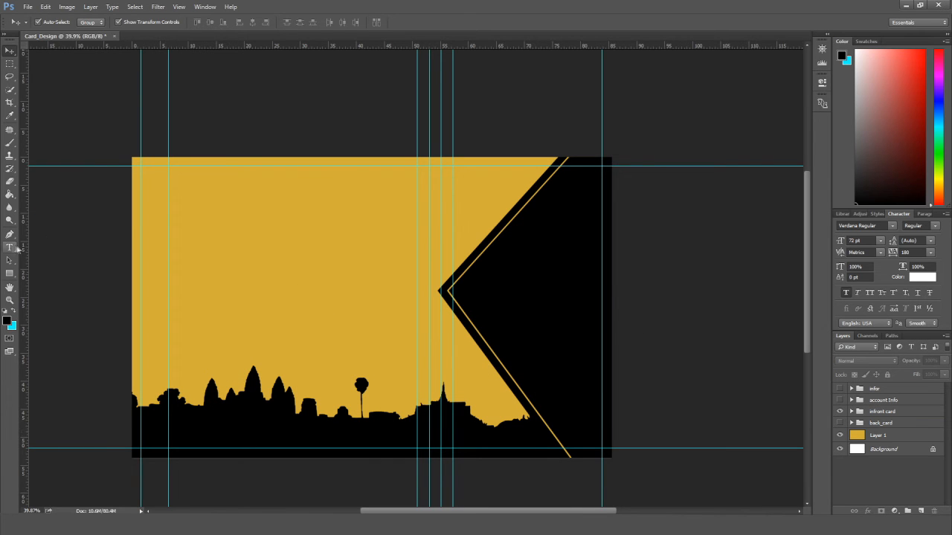
left_click(255, 222)
type("Logo")
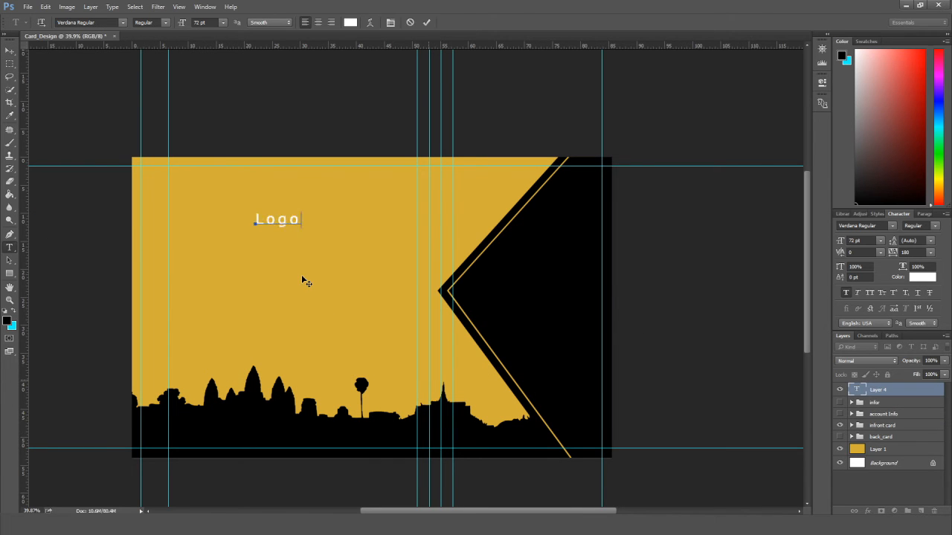
key("BackSpace")
key("BackSpace")
key("BackSpace")
type("OGO")
key("ctrl+Return")
key("v")
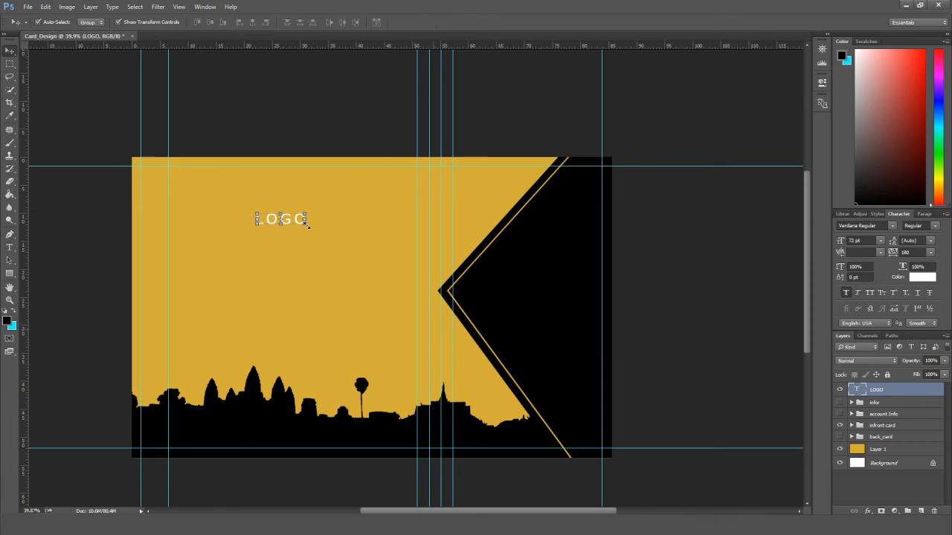
left_click_drag(307, 223, 285, 226)
key("u")
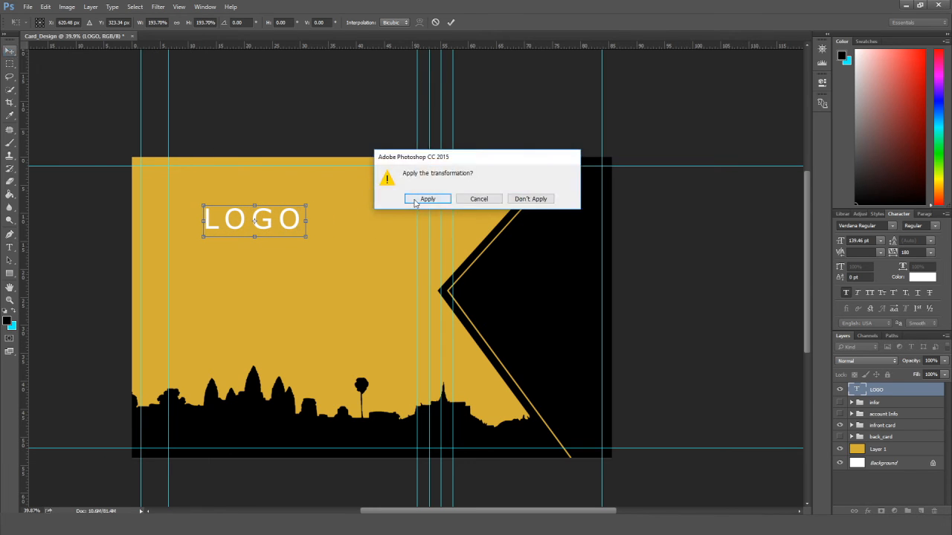
Draw a thin underline bar beneath LOGO and give it a white fill.
key("Return")
left_click_drag(205, 235, 299, 238)
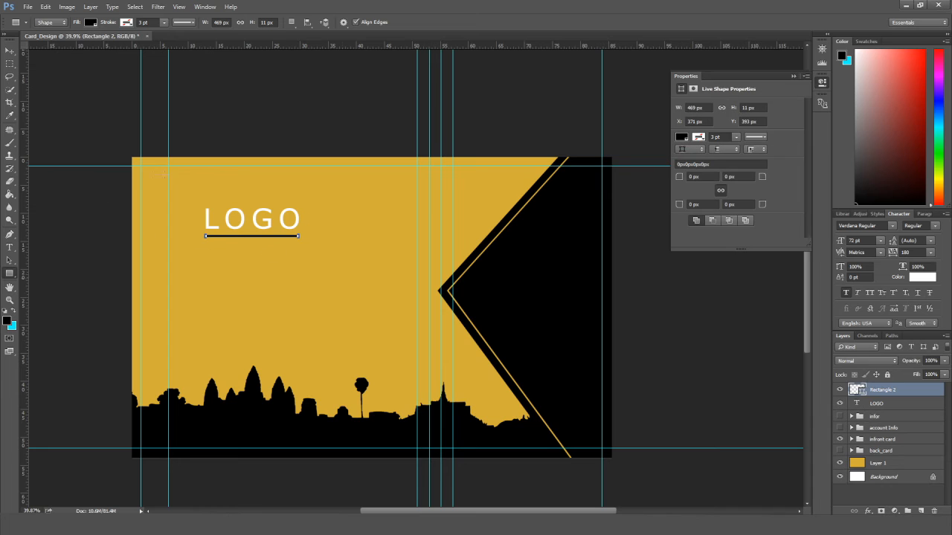
key("v")
left_click(105, 244)
left_click(248, 236)
left_click(681, 137)
left_click(86, 222)
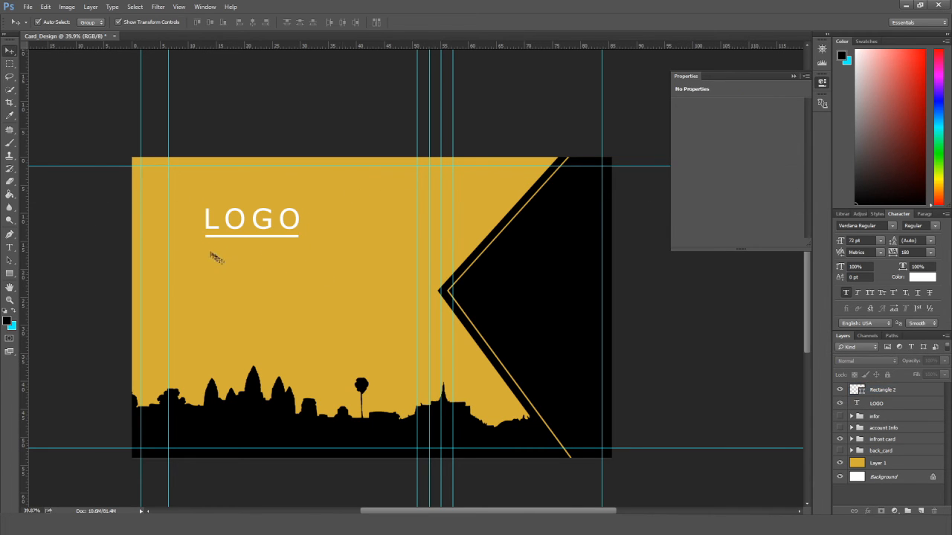
key("t")
left_click(254, 256)
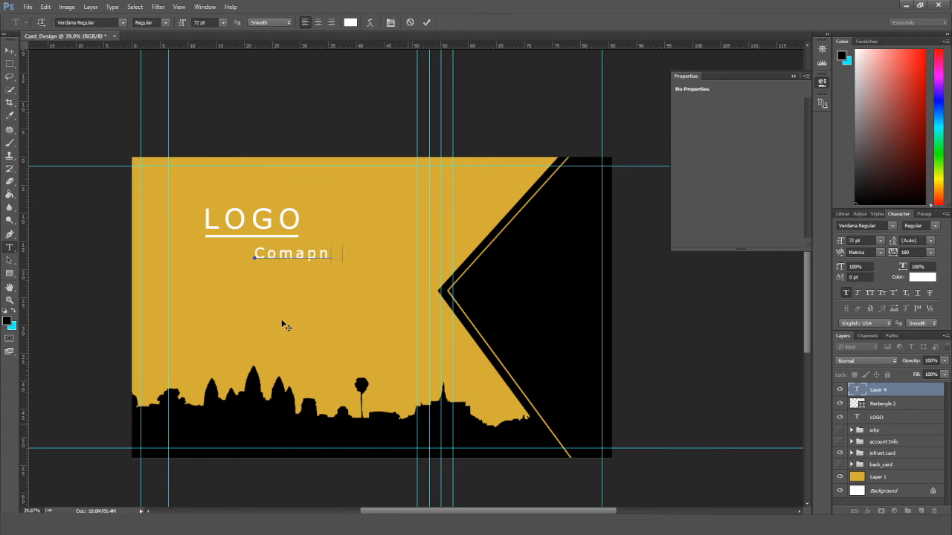
Commit the 'Comapny Name' text below LOGO and nudge it slightly up and left.
key("ctrl+Return")
key("v")
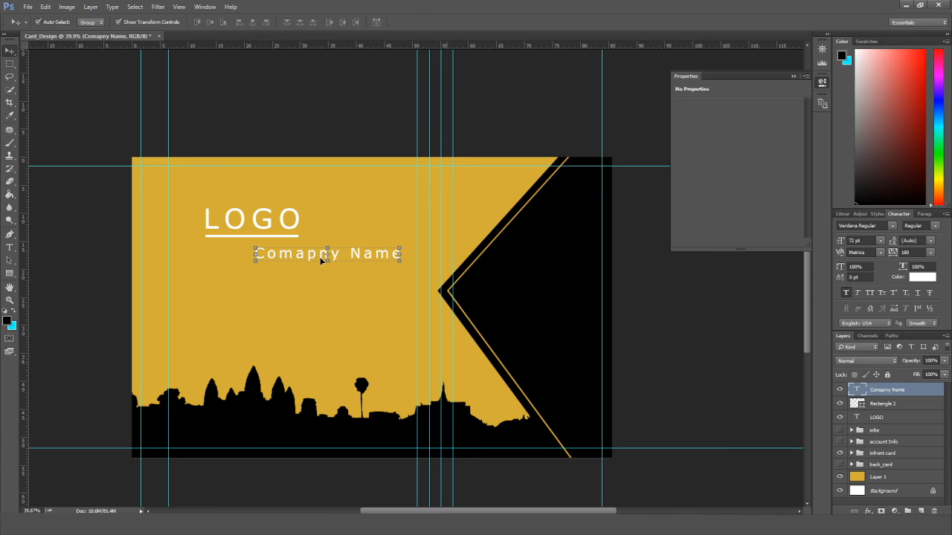
left_click_drag(322, 260, 321, 255)
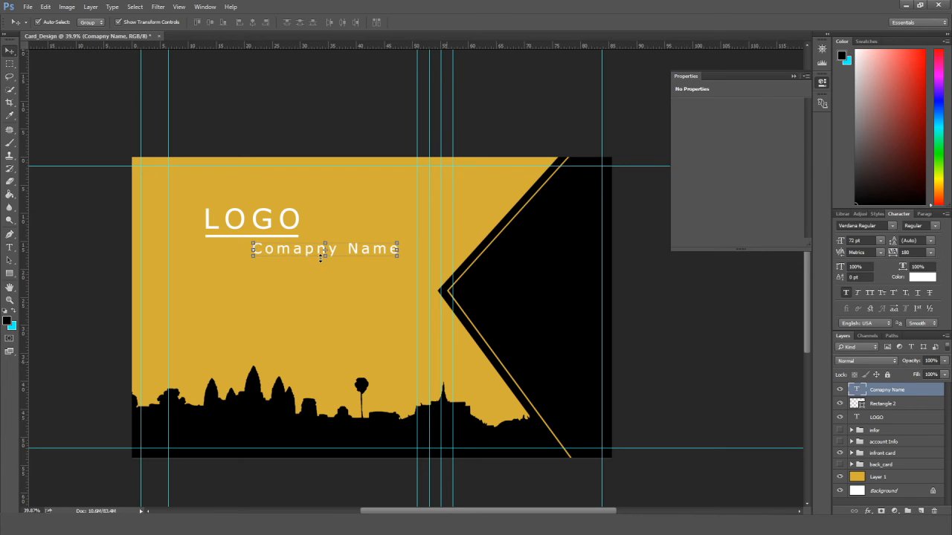
left_click(95, 255)
left_click(306, 257)
left_click(110, 273)
scroll(111, 274, "down", 3)
scroll(111, 275, "up", 5)
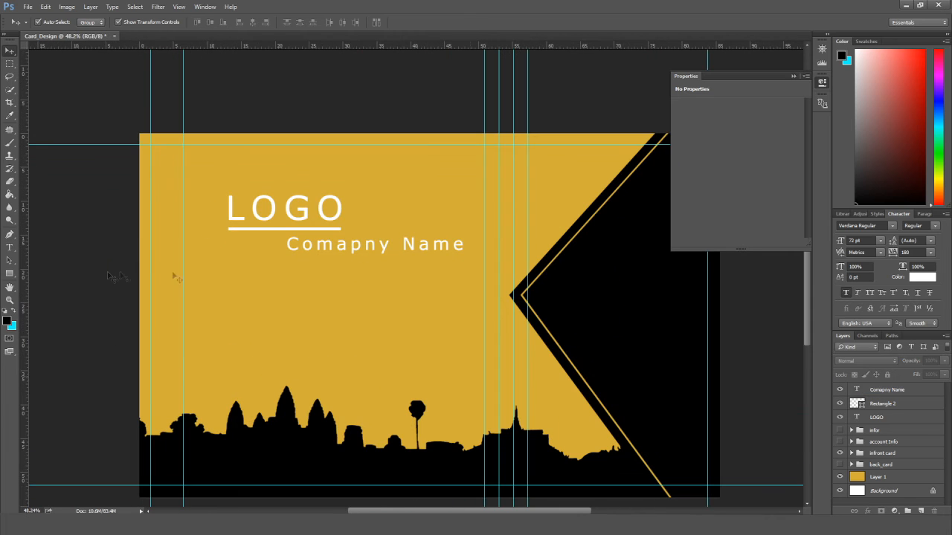
Group LOGO, the underline and Comapny Name as companyName and shift the block down.
left_click(324, 218)
left_click(899, 390, "shift")
key("shift+Left")
key("shift+Left")
key("shift+Left")
scroll(78, 290, "down", 2)
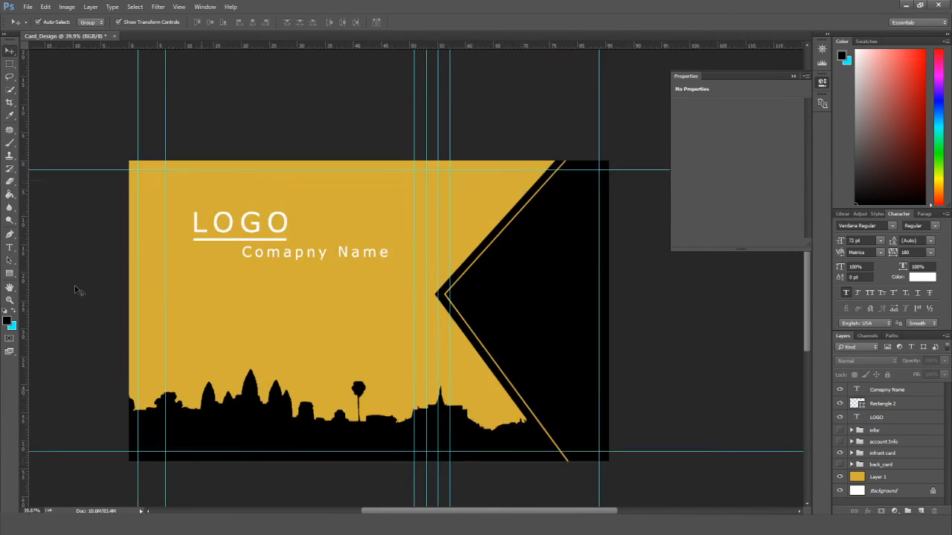
left_click_drag(895, 411, 908, 512)
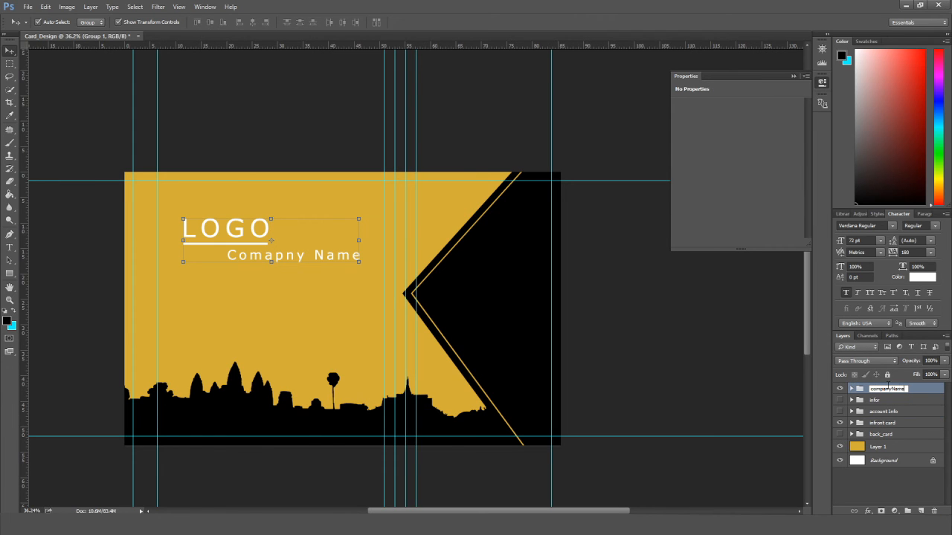
key("Return")
key("shift+Down")
key("shift+Down")
key("shift+Down")
key("shift+Down")
key("shift+Down")
key("shift+Down")
key("shift+Down")
key("shift+Down")
key("shift+Down")
key("shift+Down")
key("shift+Down")
key("shift+Down")
key("shift+Down")
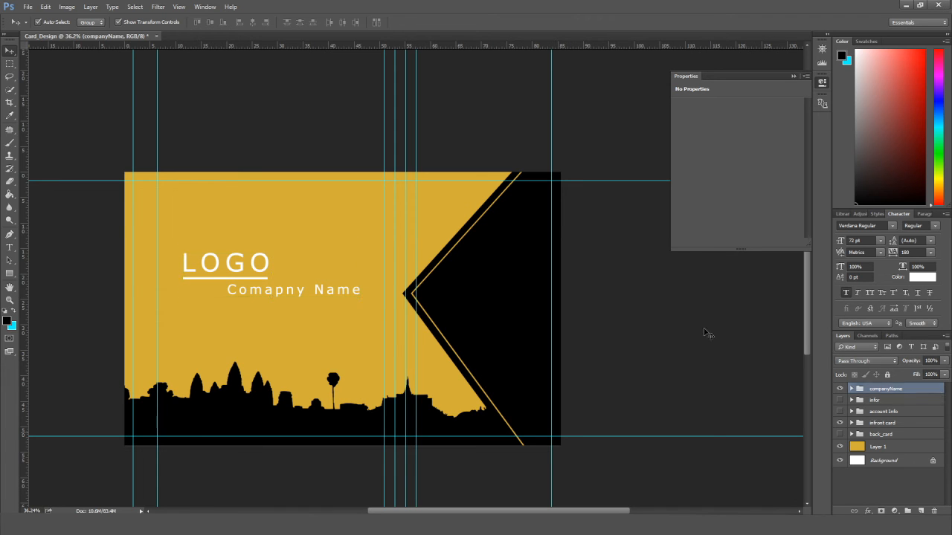
Open Card_Design_back.jpg from the file browser in a new Photoshop tab.
left_click(706, 333)
left_click(795, 76)
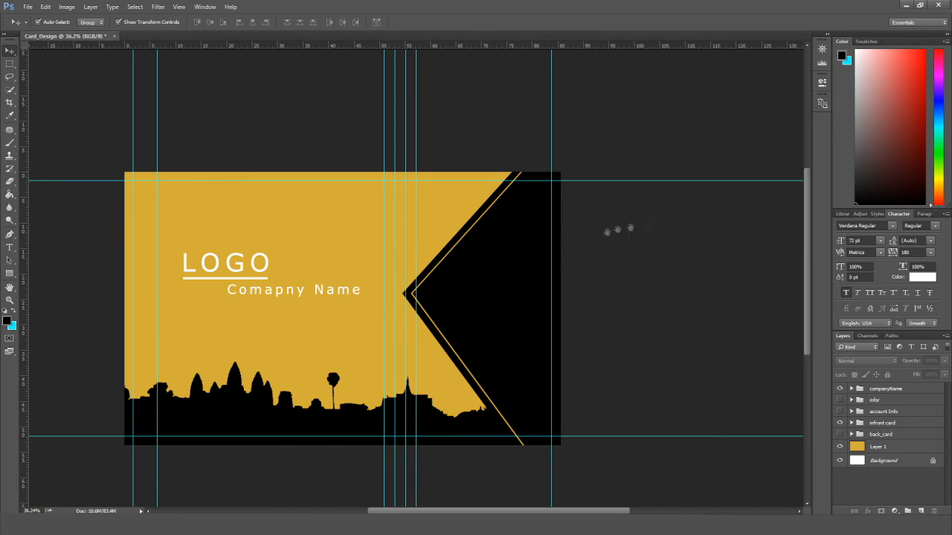
left_click_drag(510, 268, 580, 247)
scroll(551, 392, "up", 1)
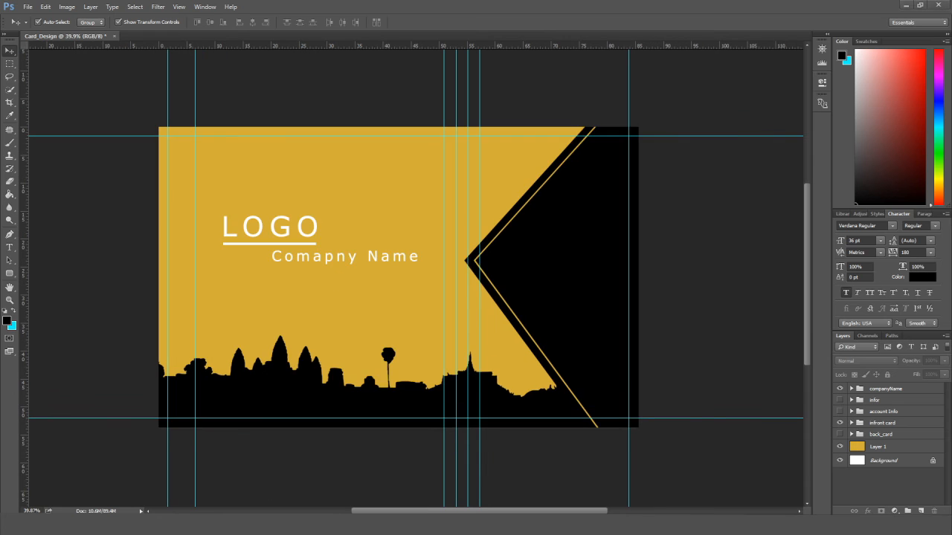
key("alt+Tab")
left_click_drag(442, 190, 164, 39)
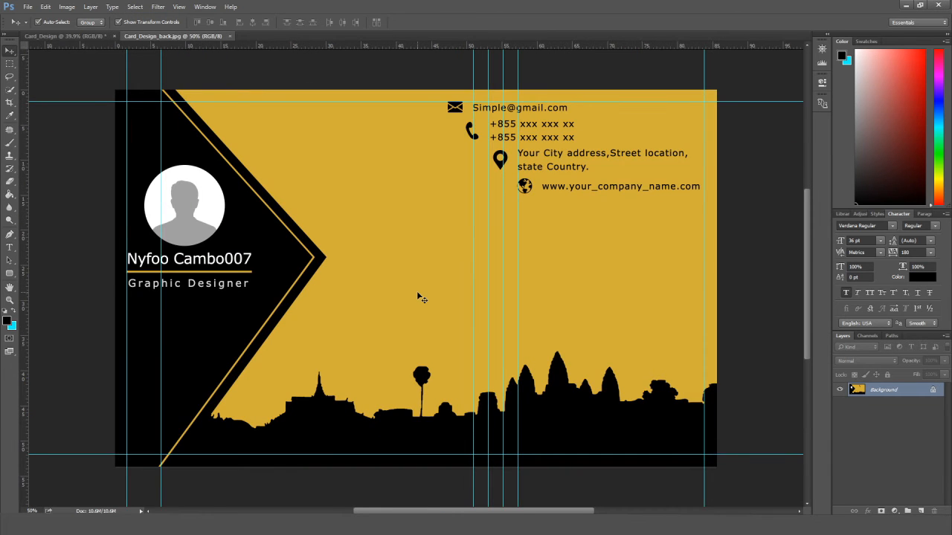
Draw a 50 px radius rounded rectangle fitted over the whole back card.
scroll(418, 296, "down", 1)
left_click(9, 273)
left_click_drag(143, 108, 690, 451)
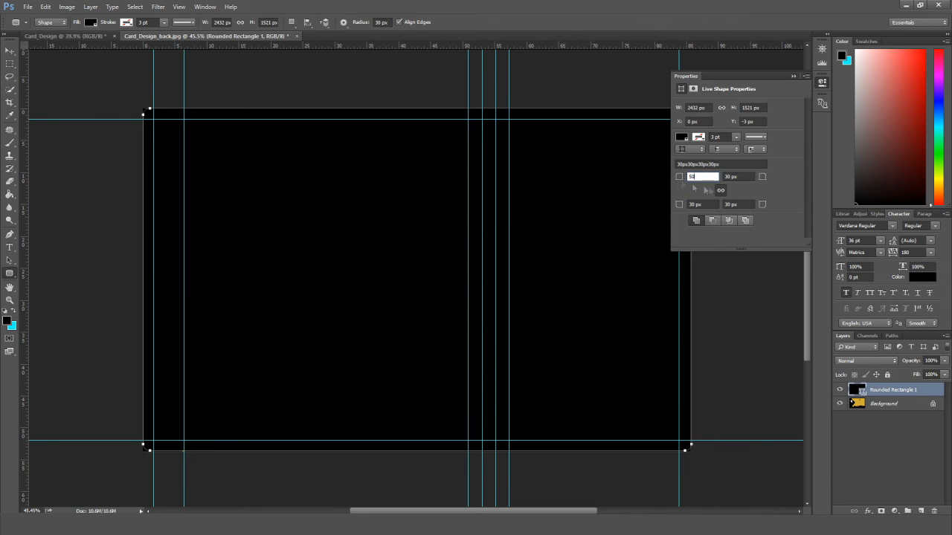
left_click(748, 180)
key("v")
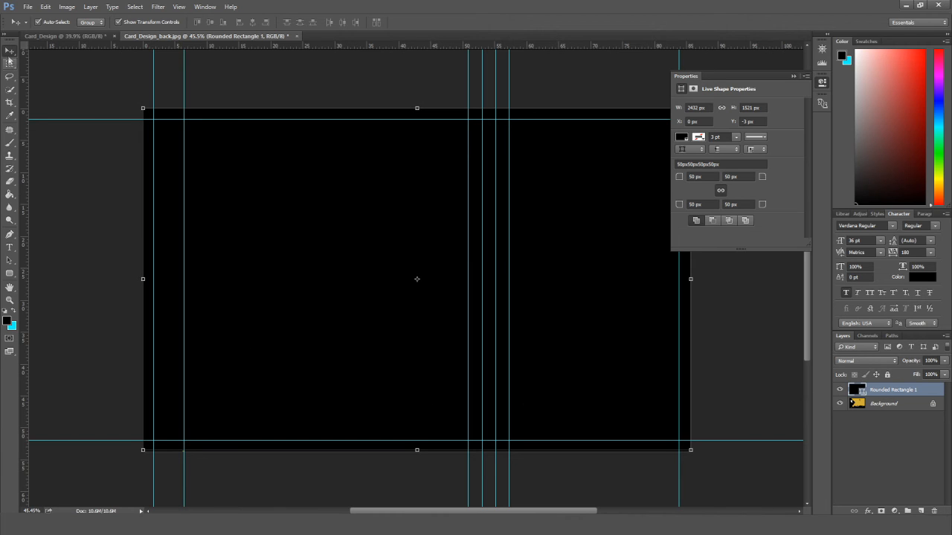
left_click_drag(418, 451, 418, 452)
left_click_drag(691, 280, 691, 282)
left_click_drag(144, 282, 145, 282)
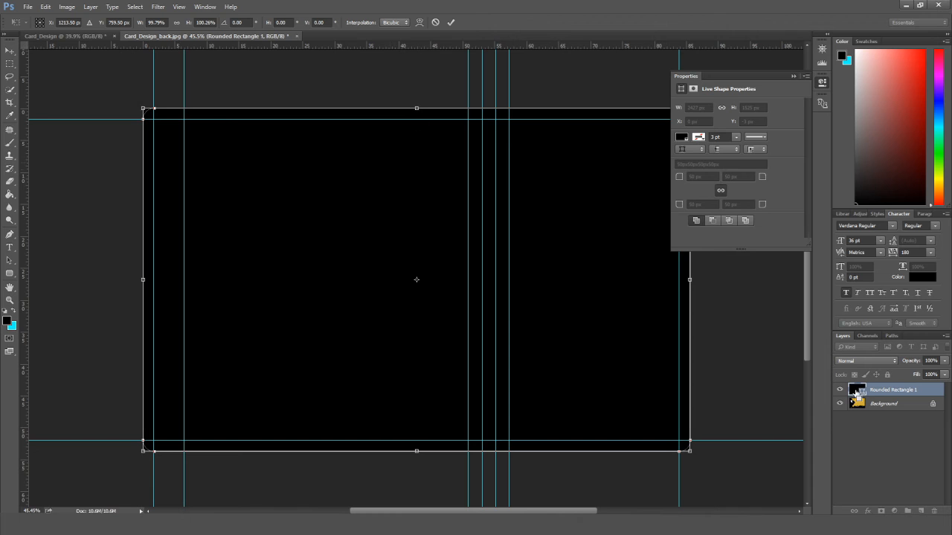
left_click(10, 51)
left_click(419, 198)
Copy the rounded-corner artwork to a new layer, hide the rest, and open Card_Design_infront.
left_click(883, 404)
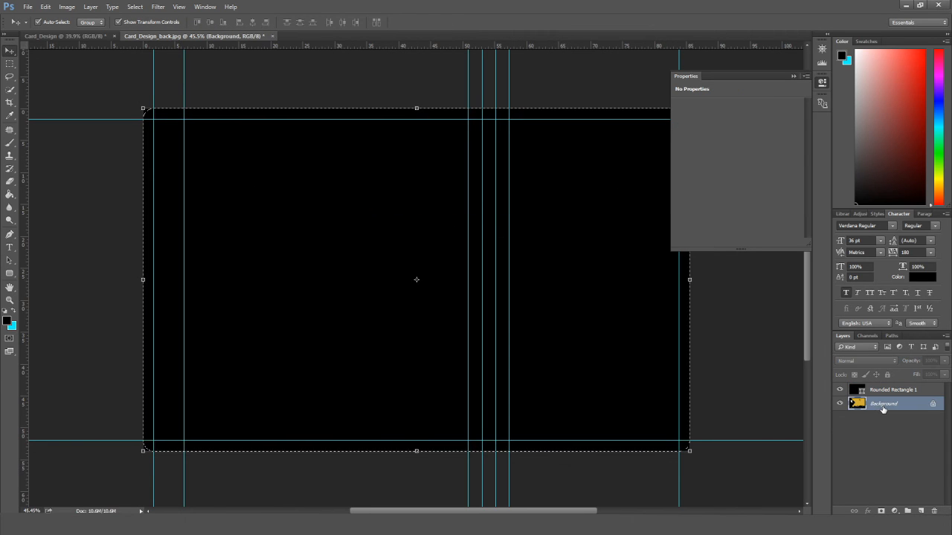
key("ctrl+j")
left_click(840, 390)
left_click(839, 417)
left_click(794, 77)
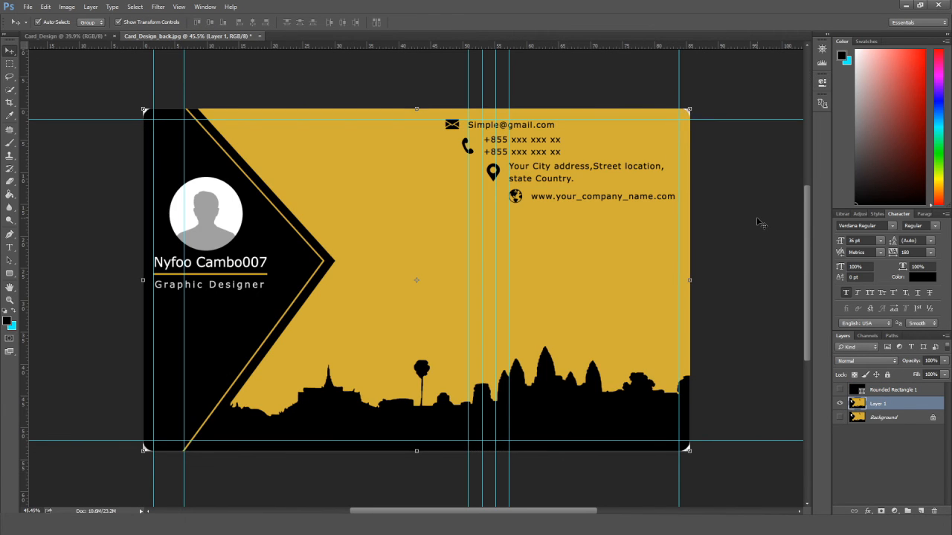
left_click(757, 220)
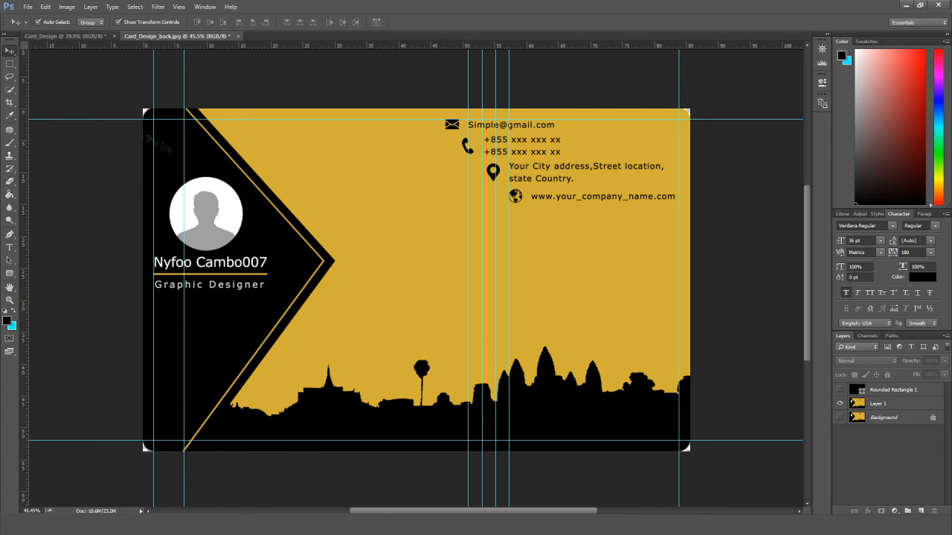
left_click(236, 524)
left_click_drag(491, 186, 279, 37)
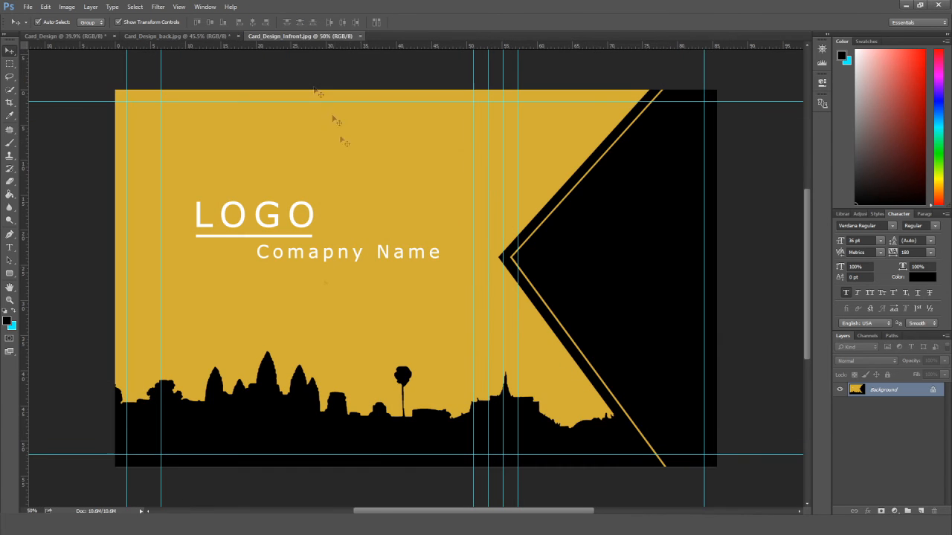
Draw a rounded rectangle fitted to the front card's edges with a 50 px corner radius.
left_click(11, 272)
left_click_drag(115, 89, 717, 467)
left_click(10, 51)
left_click_drag(421, 89, 422, 91)
left_click_drag(115, 279, 120, 281)
left_click_drag(720, 280, 718, 280)
left_click_drag(417, 466, 418, 466)
left_click(9, 51)
key("Return")
type("50")
key("Tab")
Copy the rounded artwork area to Layer 1, hide the other layers, and start File > New.
left_click(857, 392, "ctrl")
left_click(859, 404)
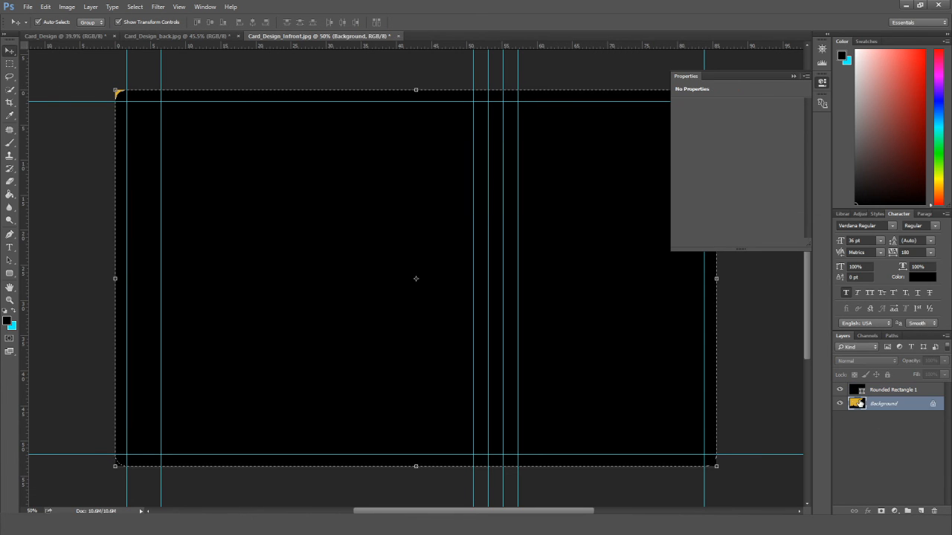
key("ctrl+j")
left_click(841, 417)
left_click(840, 390)
left_click(792, 76)
left_click(760, 119)
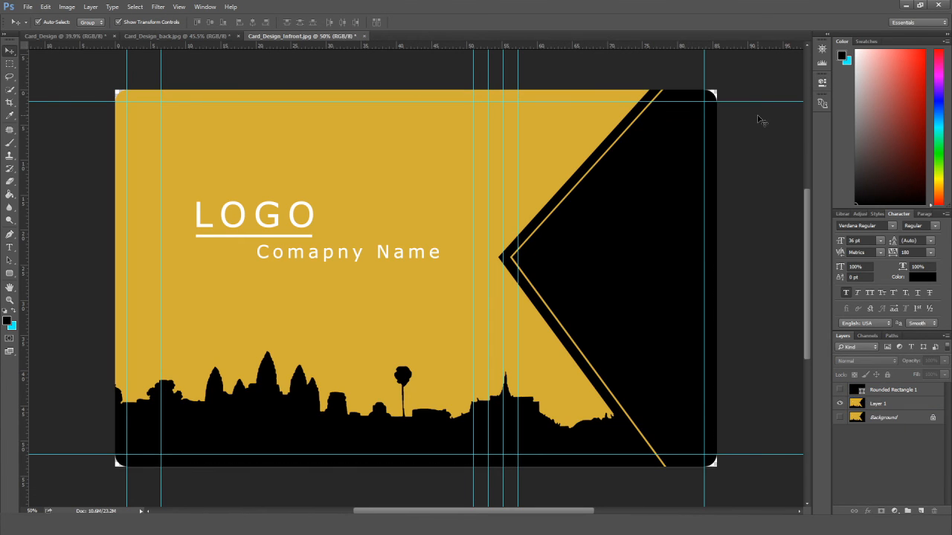
scroll(490, 221, "down", 1)
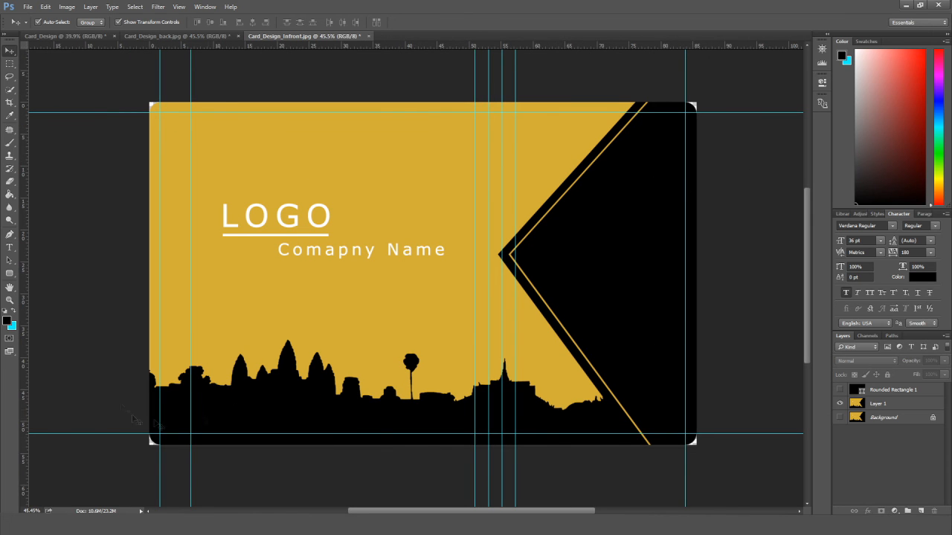
left_click(28, 7)
left_click(34, 17)
Create a new 210 × 297 mm A4 document.
left_click_drag(447, 171, 427, 171)
type("210")
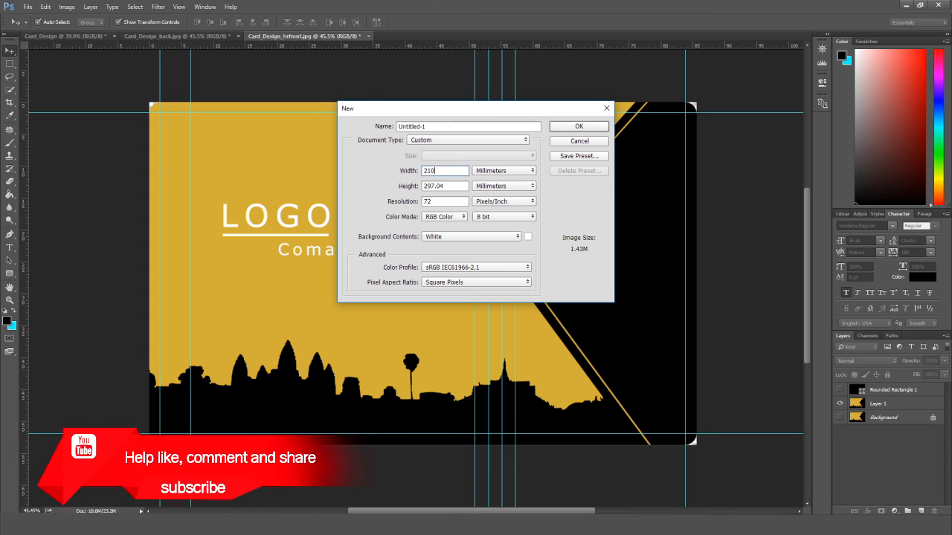
key("Tab")
type("2")
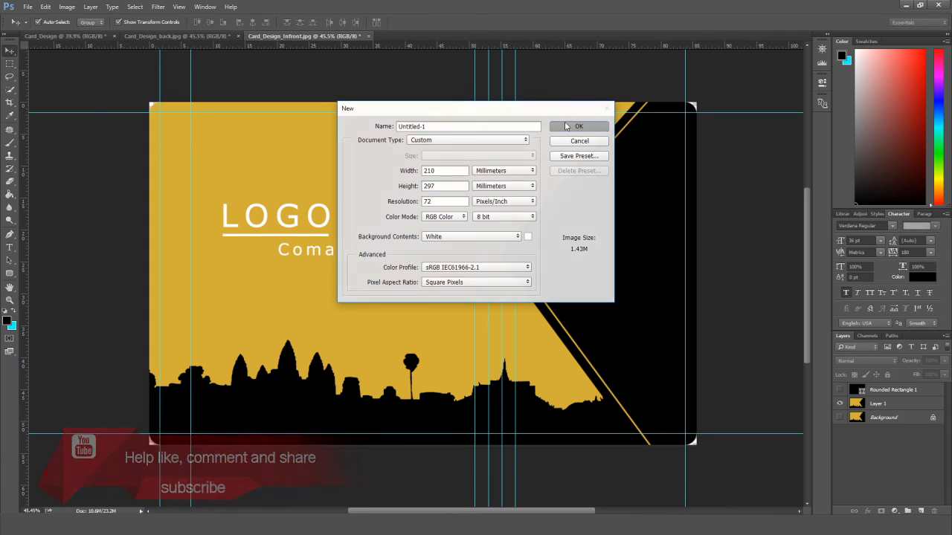
left_click(569, 126)
Place Card_Design_back at the bottom of the page.
left_click(223, 525)
left_click_drag(495, 198, 440, 99)
left_click_drag(456, 296, 458, 412)
left_click(223, 525)
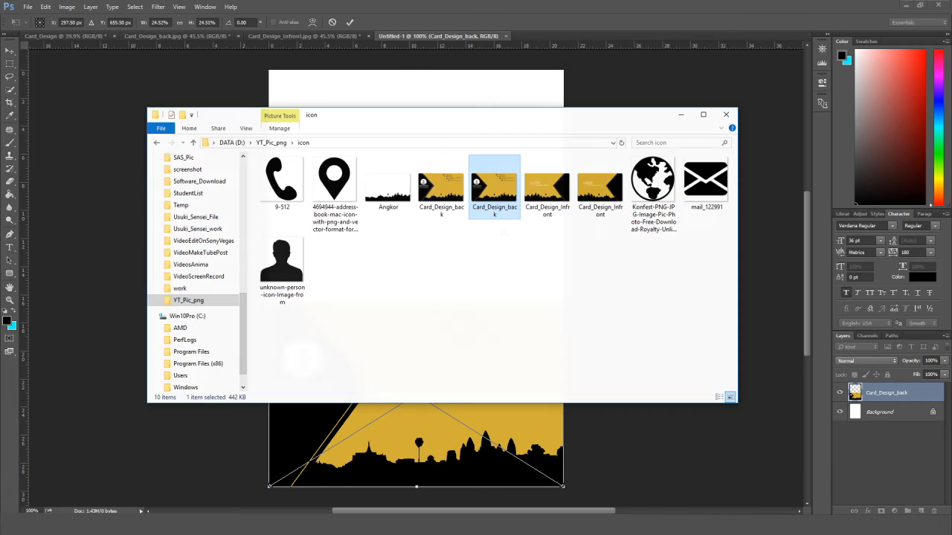
left_click_drag(594, 183, 447, 101)
left_click(573, 244)
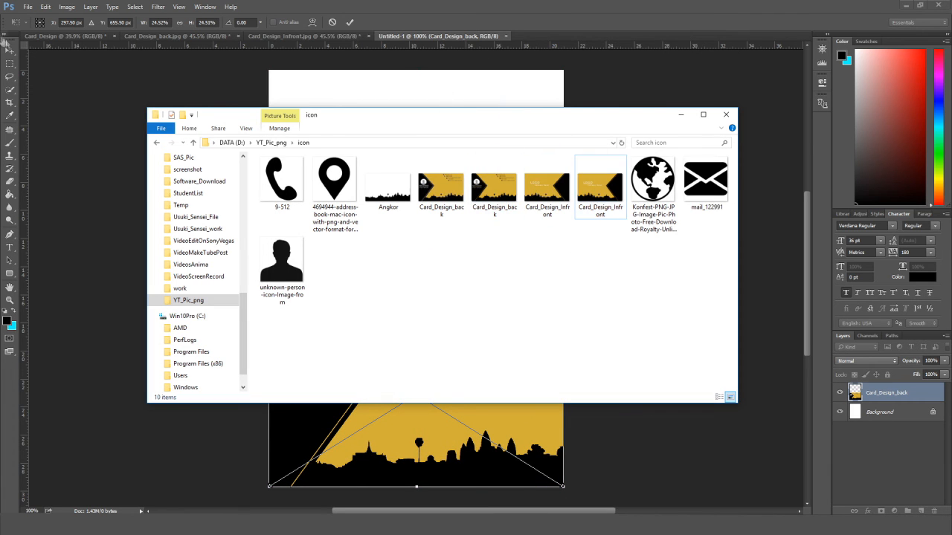
left_click(10, 51)
Place Card_Design_infront at the top of the page and select both card layers.
left_click(427, 198)
left_click(223, 525)
left_click_drag(607, 190, 460, 98)
left_click_drag(434, 223, 430, 121)
left_click(7, 51)
key("Return")
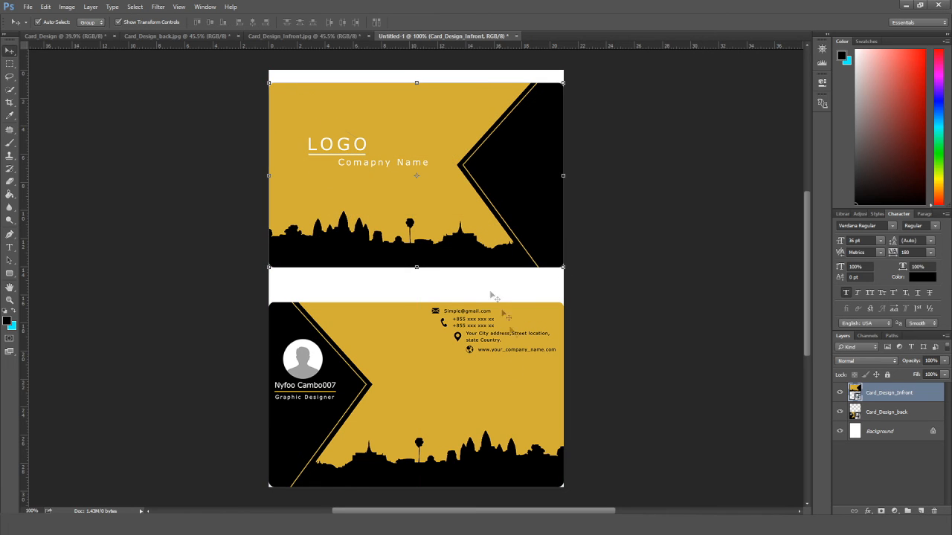
left_click(901, 412, "shift")
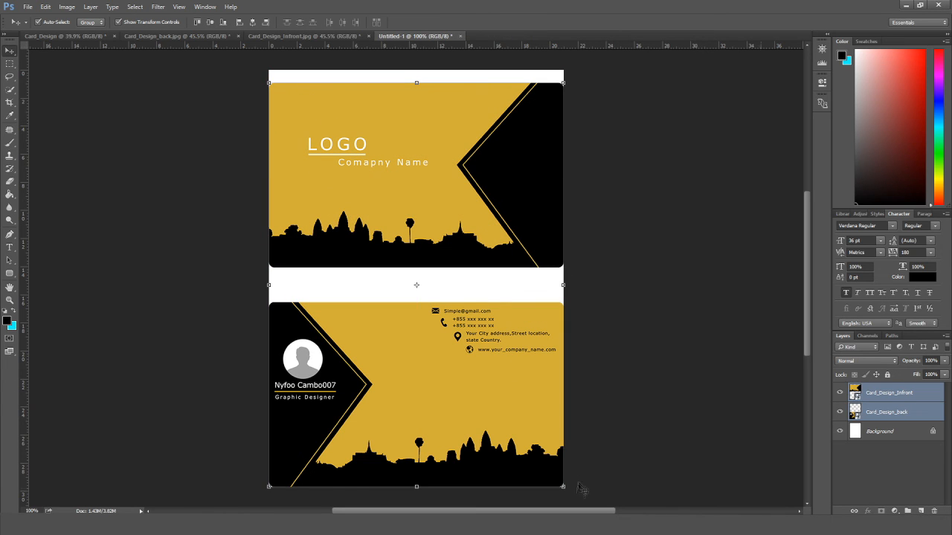
Scale both cards down to about 93%.
left_click_drag(563, 486, 548, 444)
left_click(9, 55)
left_click(424, 199)
Move the top card up slightly and nudge the bottom card down for even spacing.
left_click(522, 249)
scroll(525, 246, "down", 1)
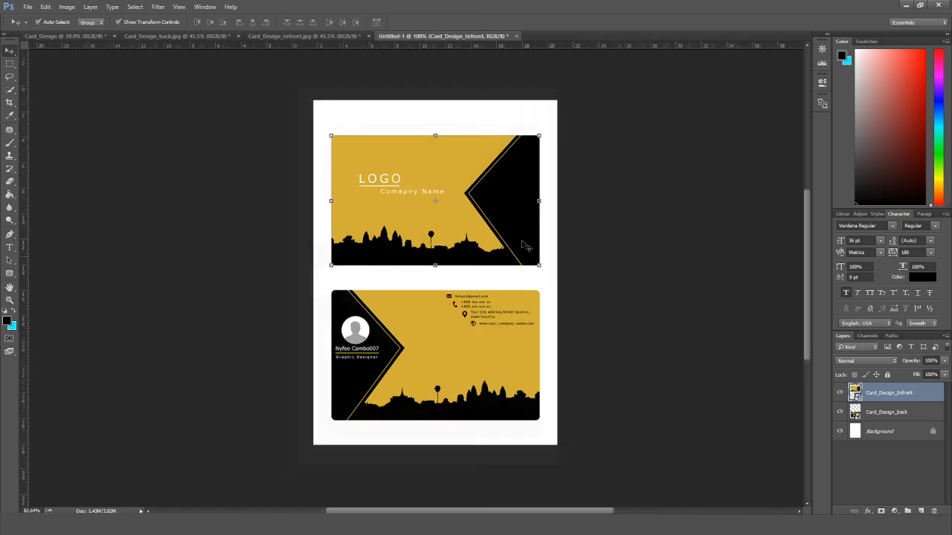
scroll(524, 246, "up", 2)
scroll(510, 280, "down", 4)
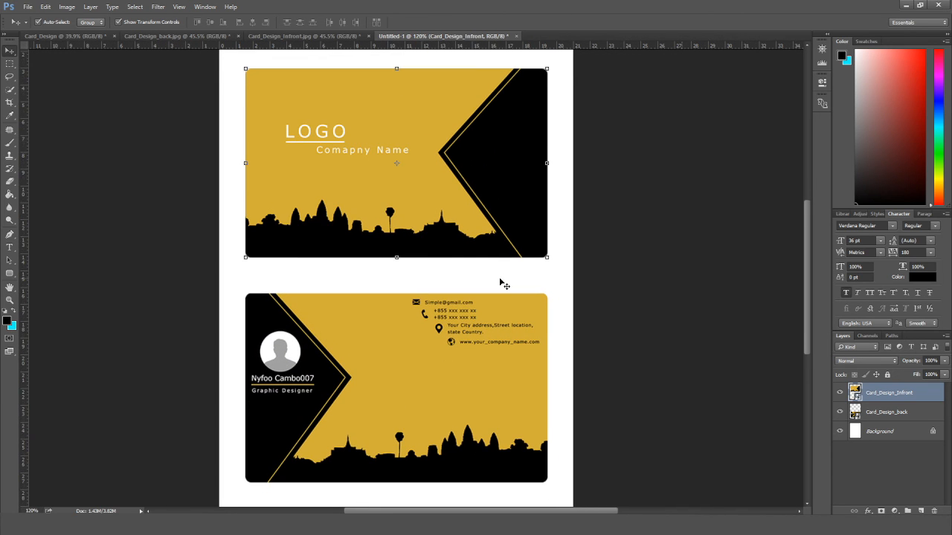
left_click_drag(490, 235, 490, 228)
left_click(463, 377)
key("Down")
key("Down")
key("Down")
key("Down")
key("Down")
key("Down")
key("Down")
key("Down")
key("Down")
key("Down")
key("Down")
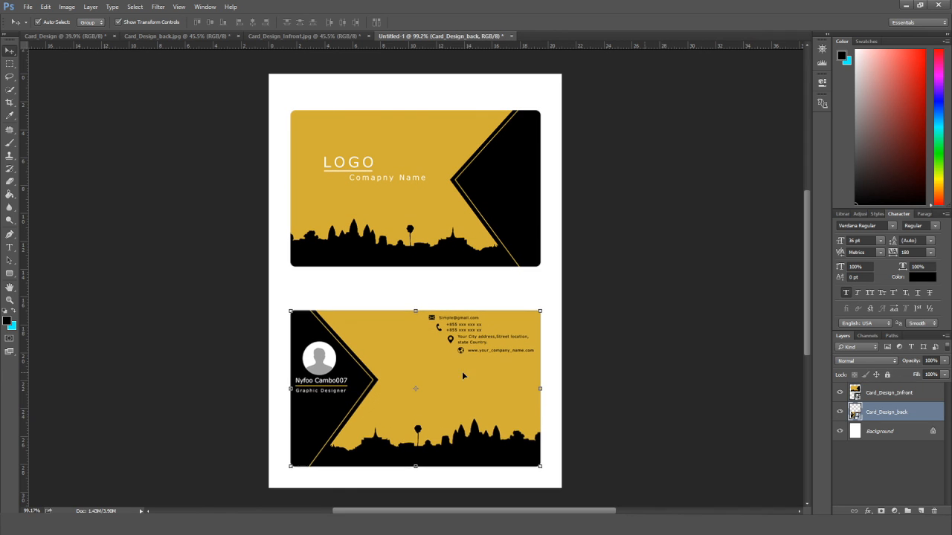
left_click(644, 343)
scroll(644, 344, "down", 1)
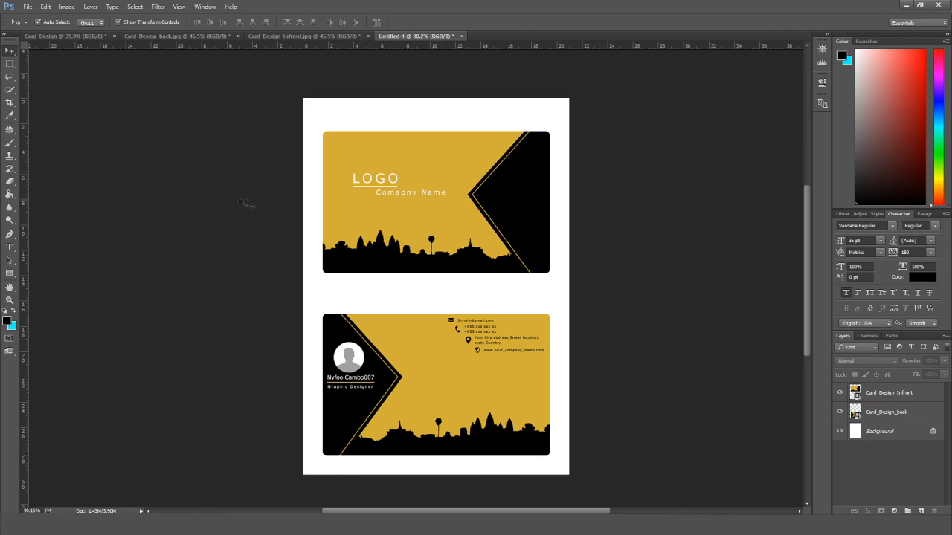
left_click(10, 246)
left_click(369, 119)
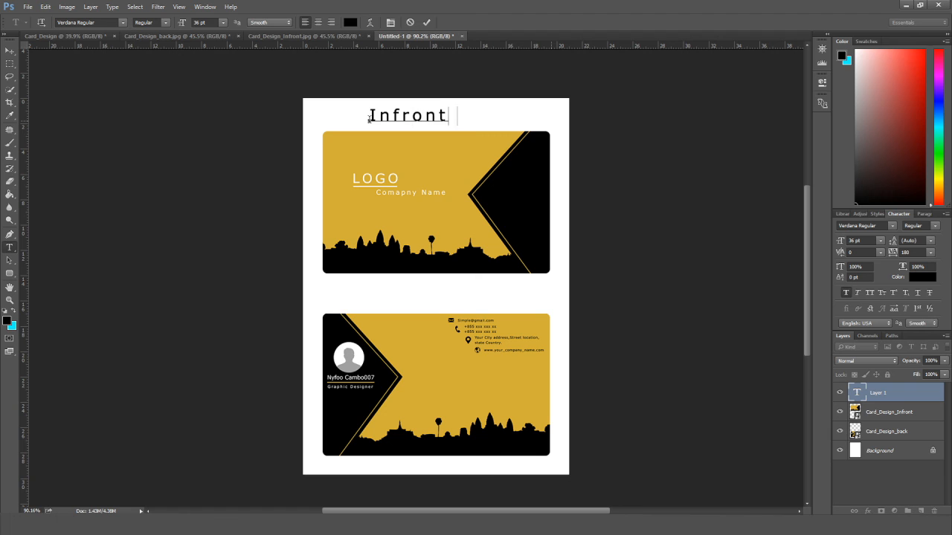
Add the 'Infront of Card' title and move a duplicate between the two cards.
left_click(10, 50)
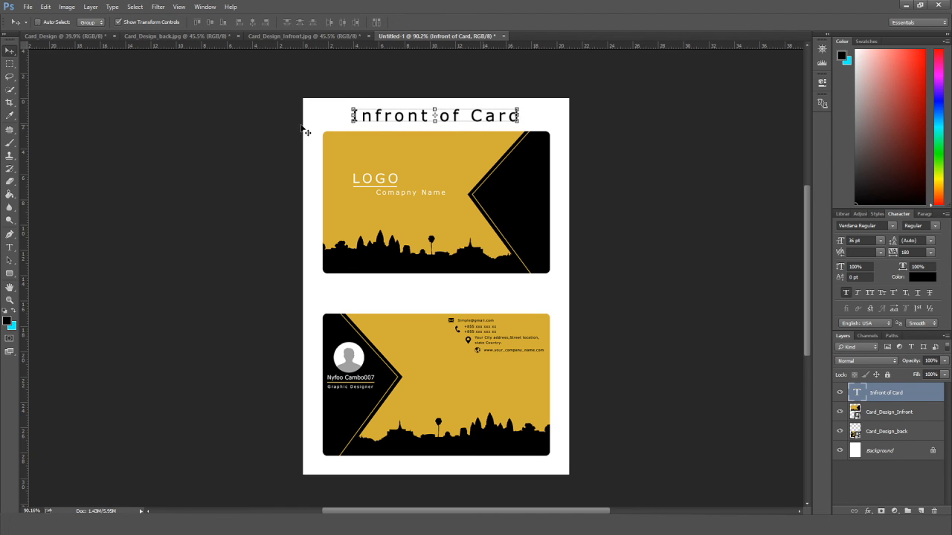
key("ctrl+j")
key("shift+Down")
key("shift+Down")
key("shift+Down")
key("shift+Down")
scroll(380, 257, "down", 3)
key("shift+Down")
key("shift+Down")
key("shift+Down")
key("shift+Down")
key("shift+Down")
key("shift+Down")
key("shift+Down")
key("shift+Down")
key("shift+Down")
key("shift+Down")
key("shift+Down")
key("shift+Down")
key("shift+Down")
key("shift+Down")
key("shift+Down")
key("shift+Down")
key("shift+Down")
key("shift+Down")
key("shift+Down")
key("shift+Down")
key("shift+Down")
key("shift+Down")
key("shift+Down")
key("shift+Down")
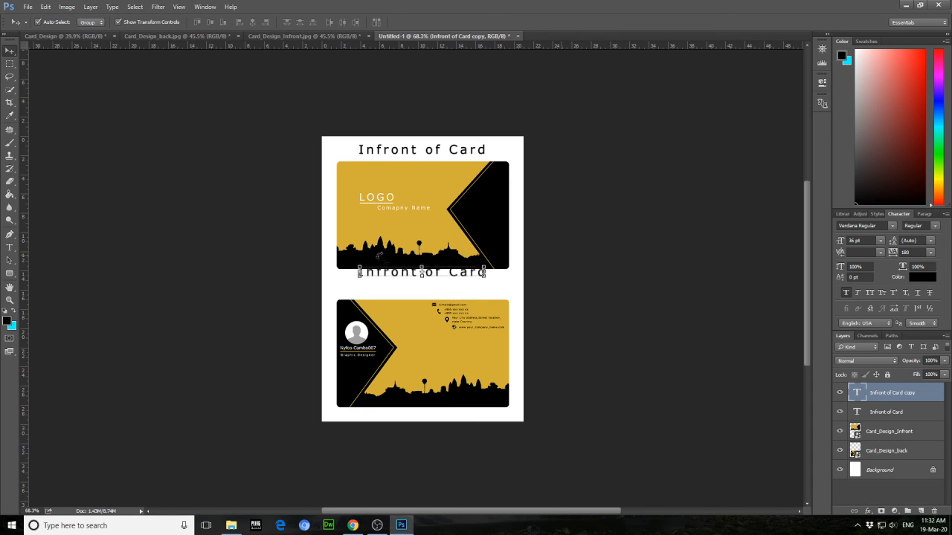
key("shift+Down")
key("shift+Down")
key("shift+Down")
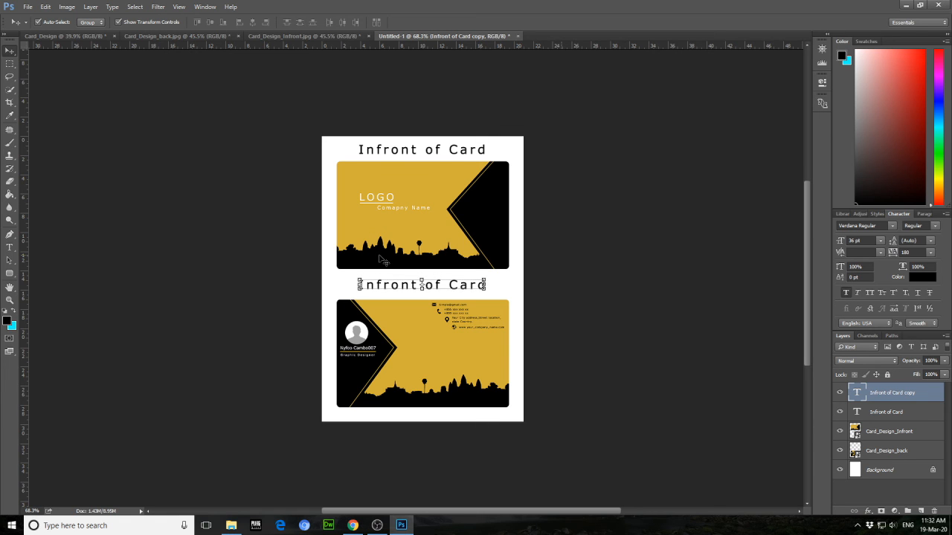
scroll(380, 259, "up", 2)
Retype the duplicated title as 'Behind the Card'.
key("t")
left_click_drag(464, 297, 331, 296)
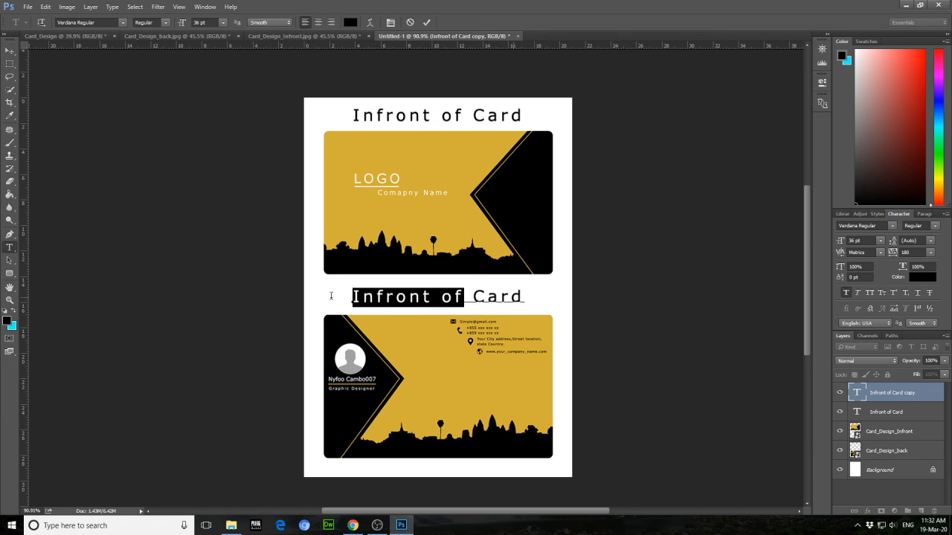
type("Behind")
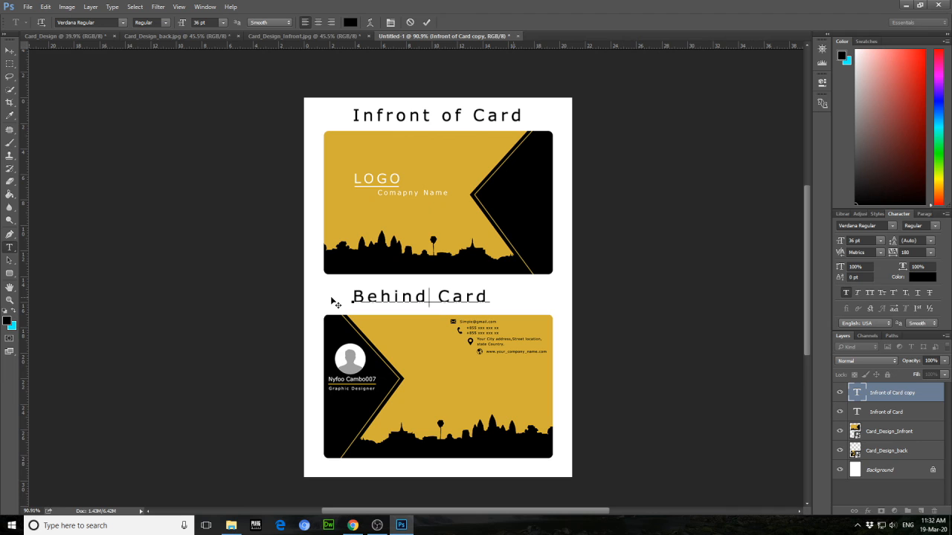
type(" the")
left_click(8, 51)
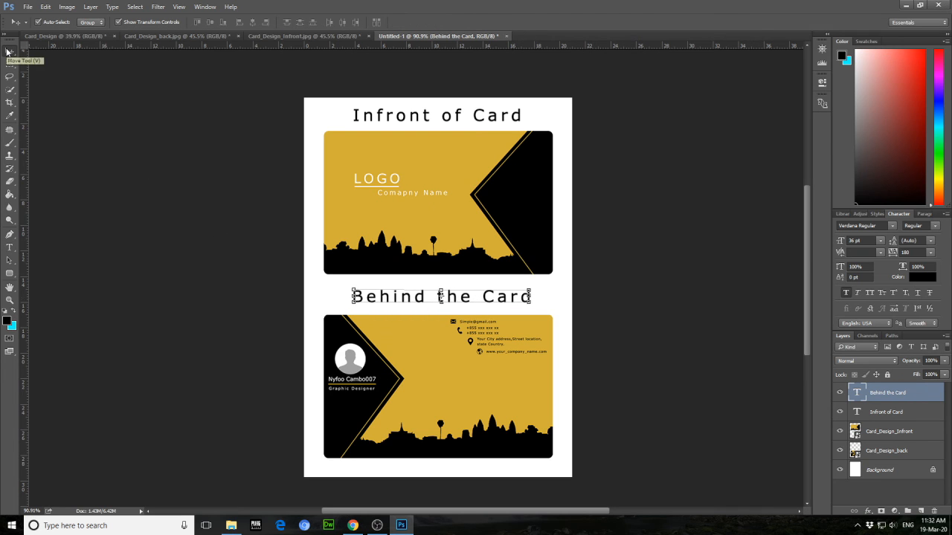
double_click(915, 431)
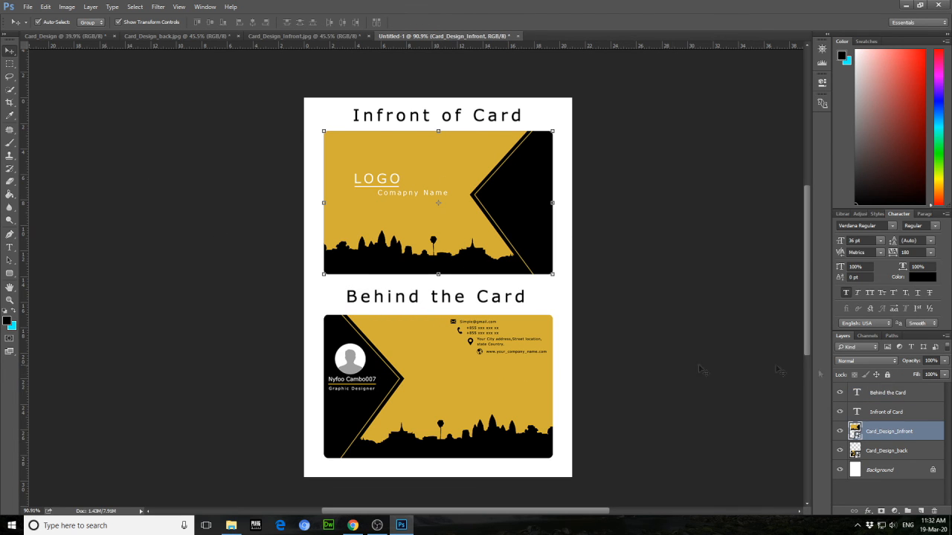
Add a drop shadow to Card_Design_Infront and copy the effect onto Card_Design_back.
left_click(566, 428)
key("Return")
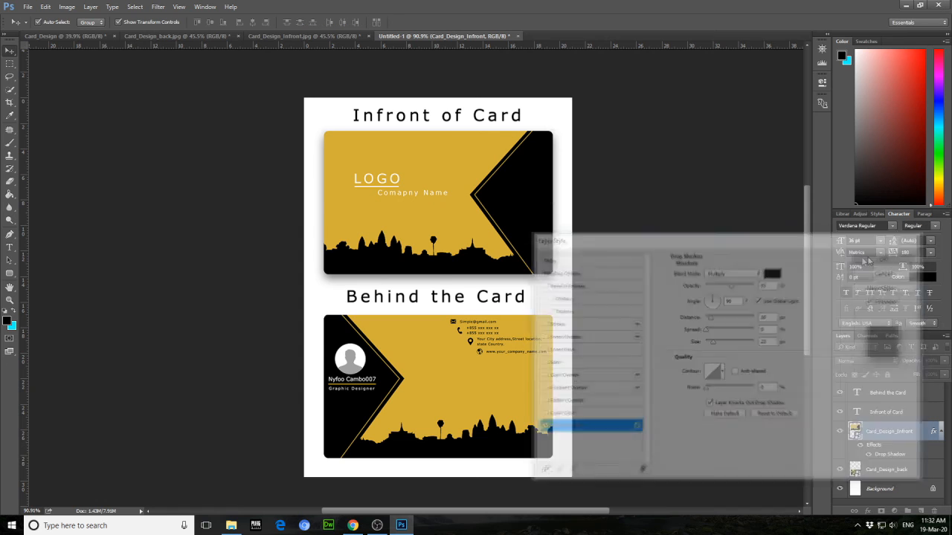
left_click_drag(883, 444, 889, 469)
scroll(642, 335, "down", 2)
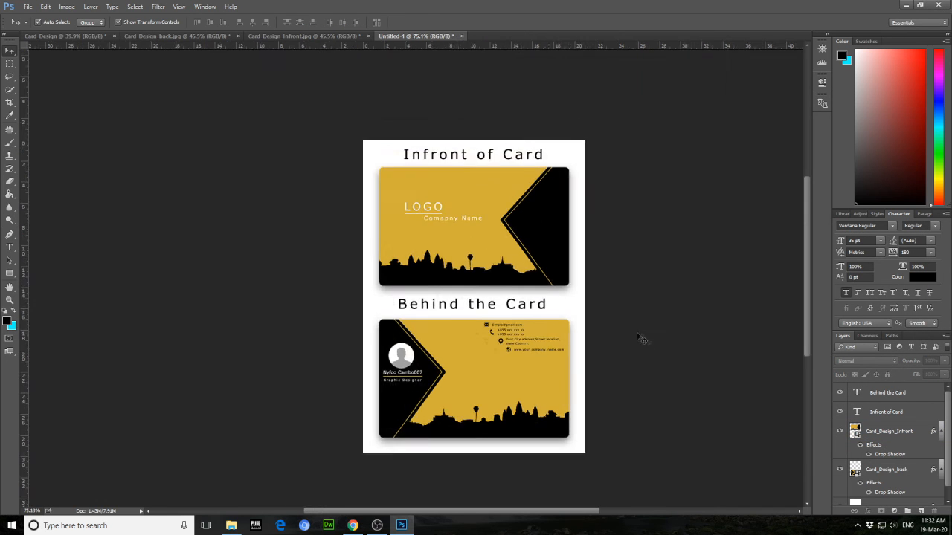
scroll(497, 277, "up", 2)
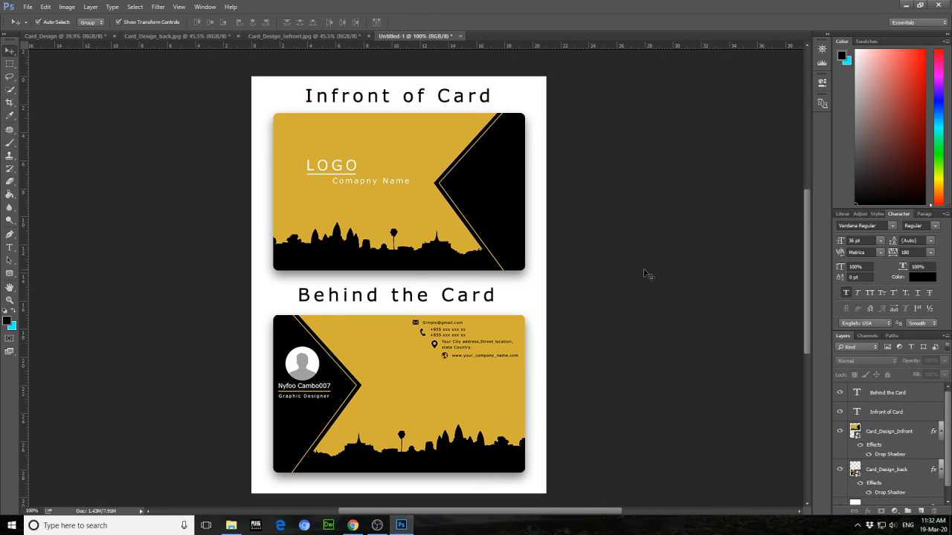